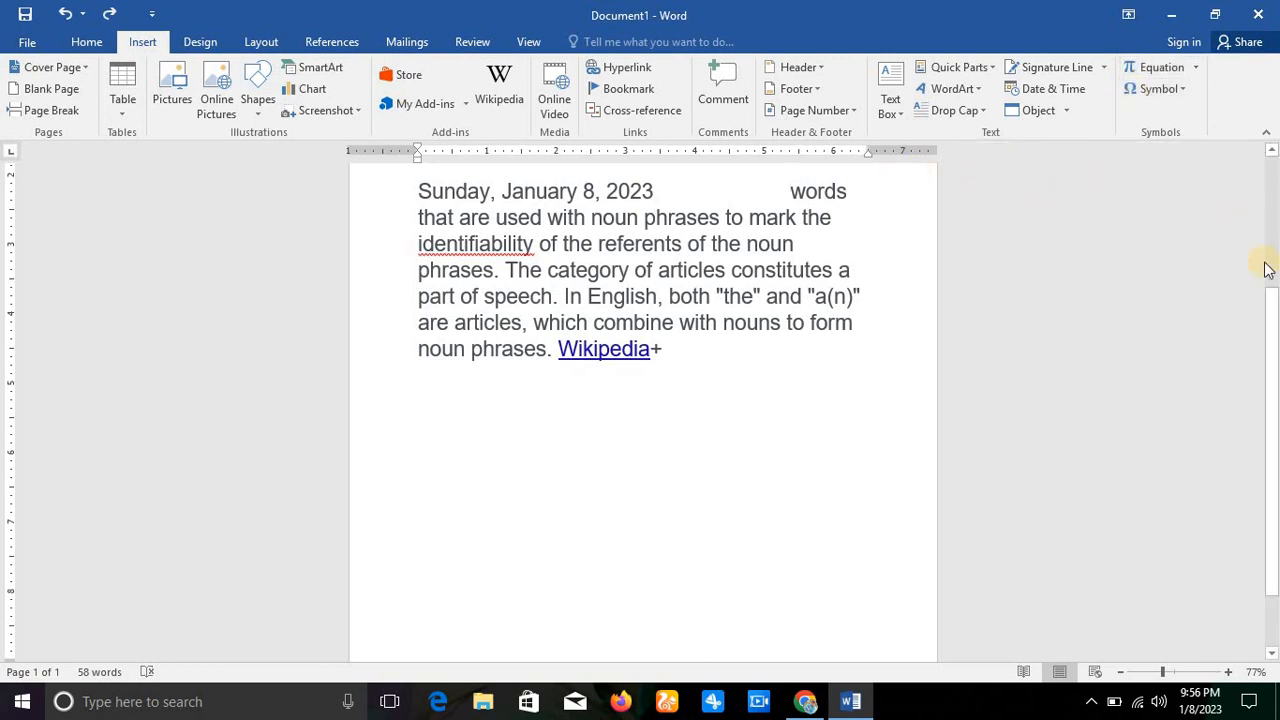
- Insert a hyperlink to the COMISSION SHEET.xlsx file from the Documents folder after the closing Wikipedia text
left_click_drag(1276, 294, 1254, 205)
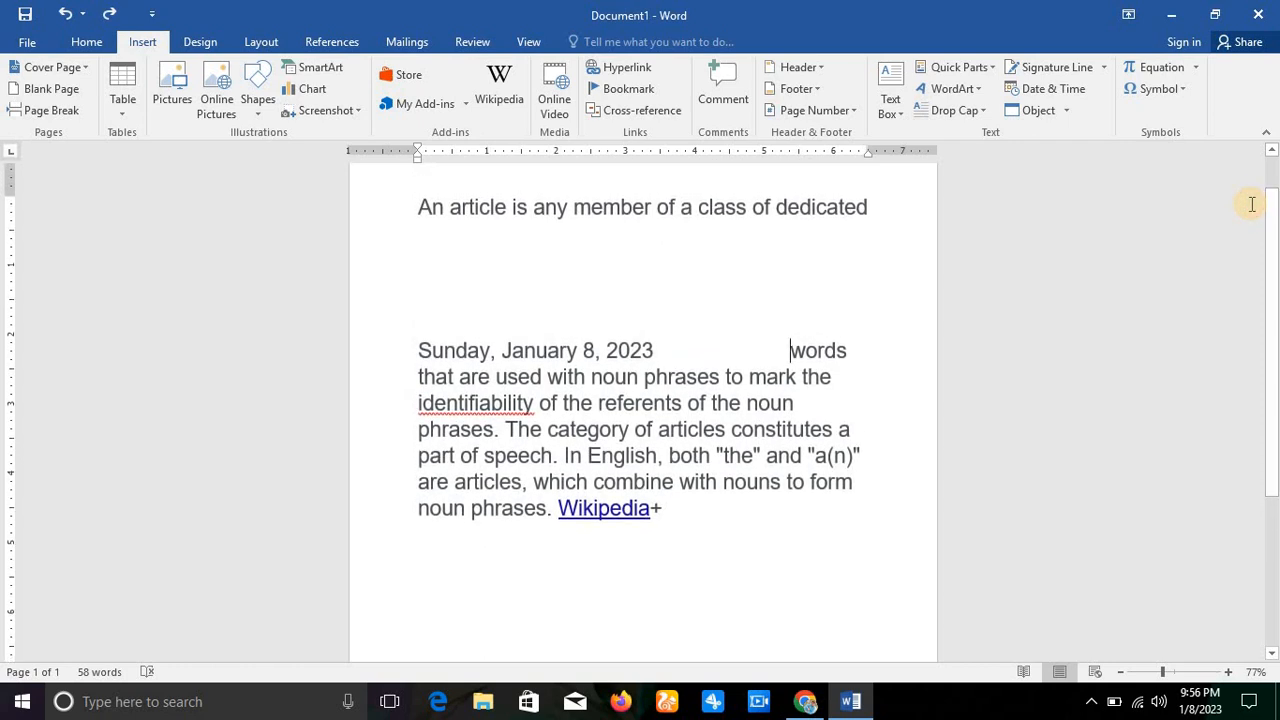
left_click_drag(1268, 210, 1268, 210)
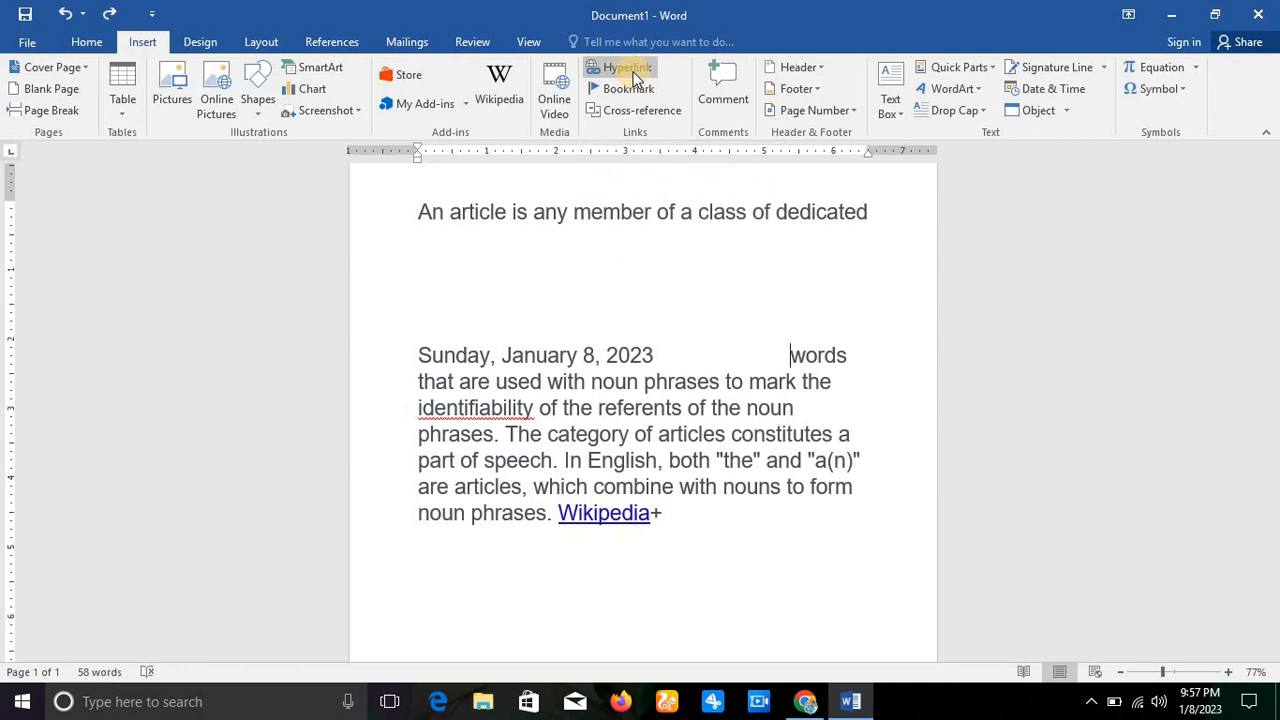
left_click(672, 537)
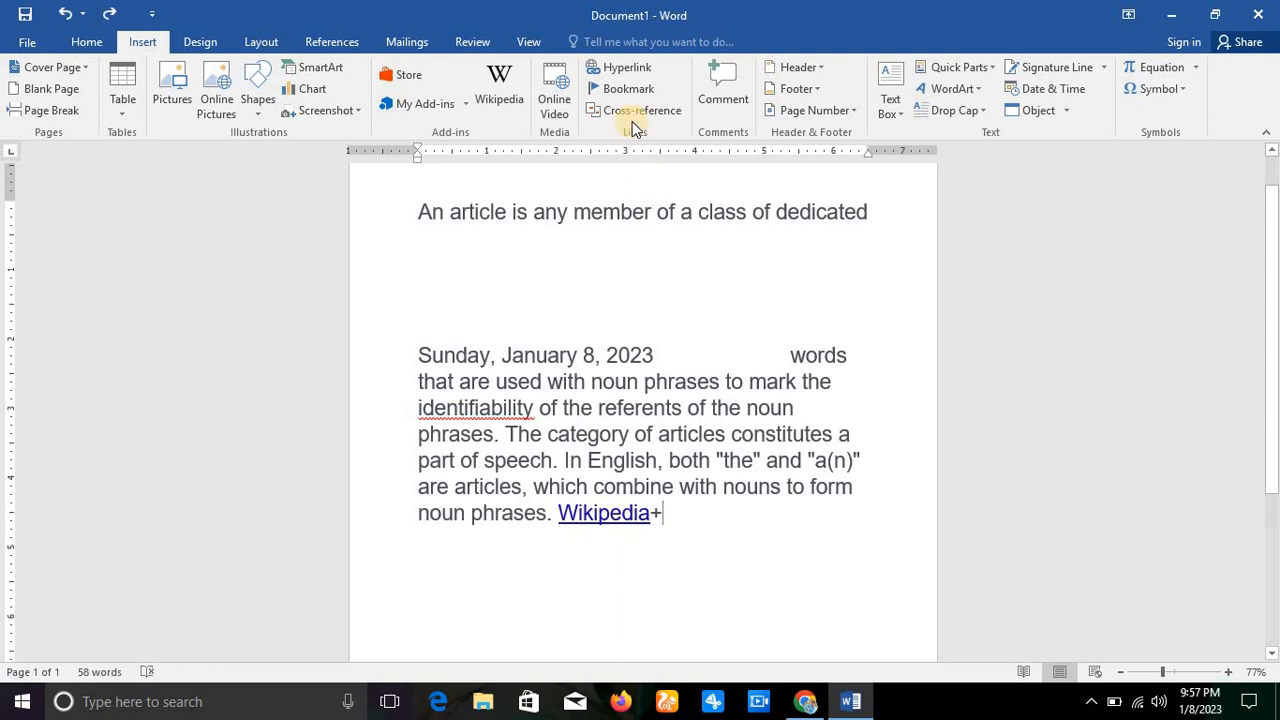
left_click(634, 64)
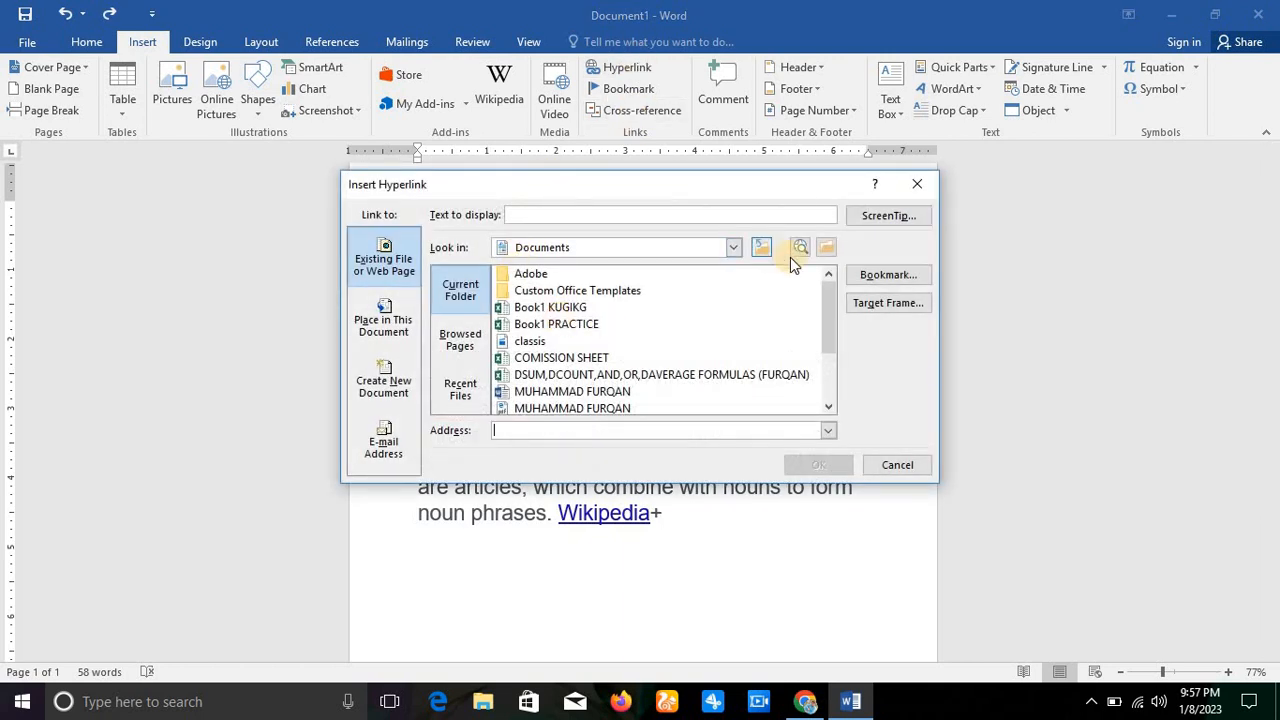
left_click_drag(829, 302, 828, 340)
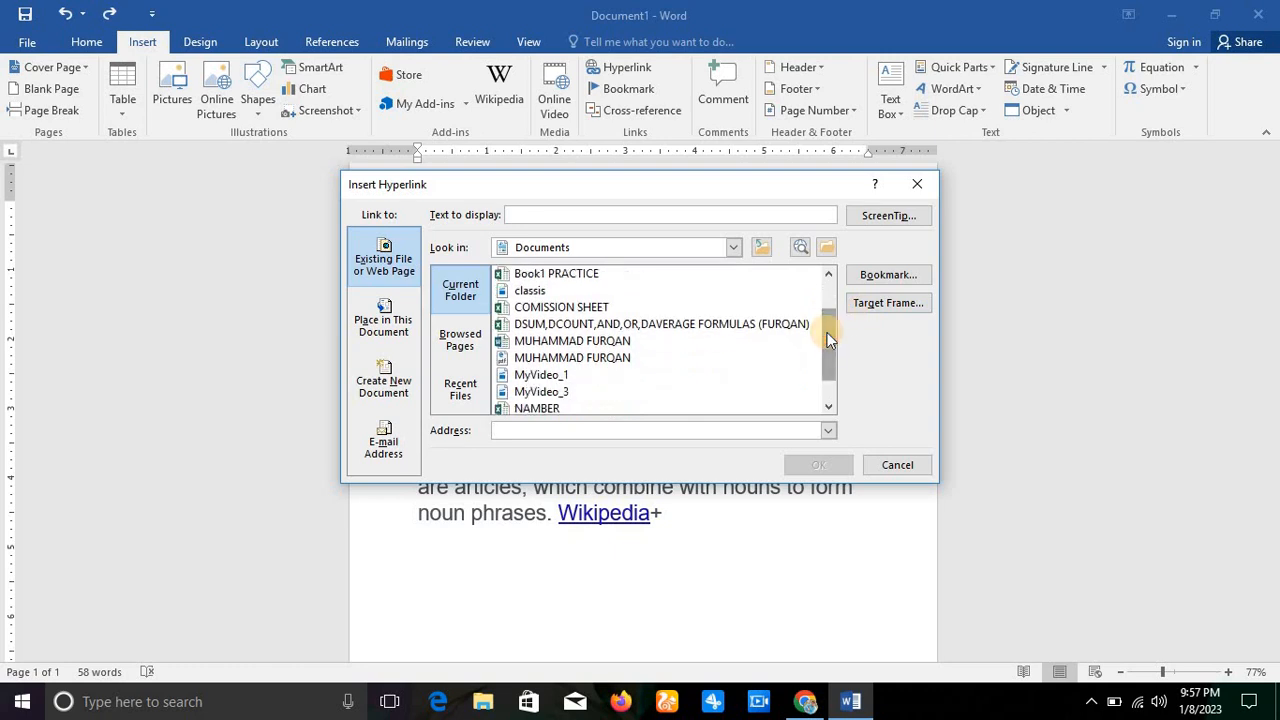
left_click_drag(826, 335, 826, 356)
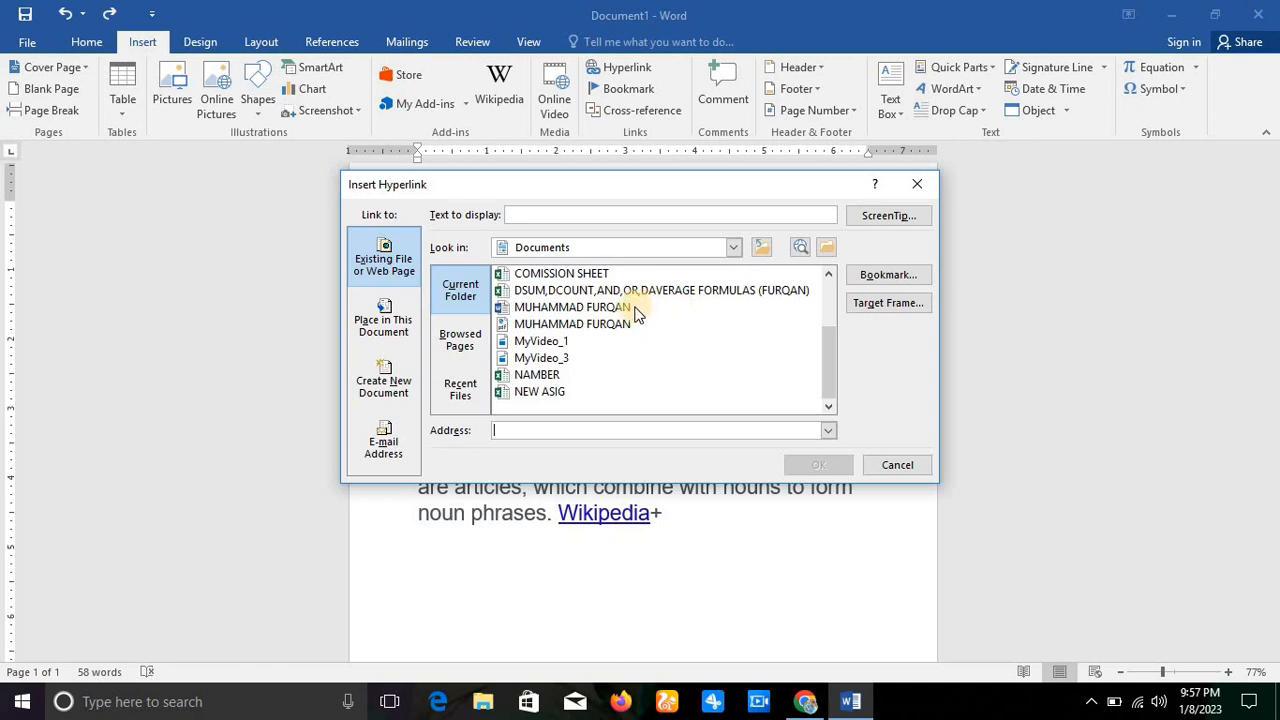
left_click(592, 276)
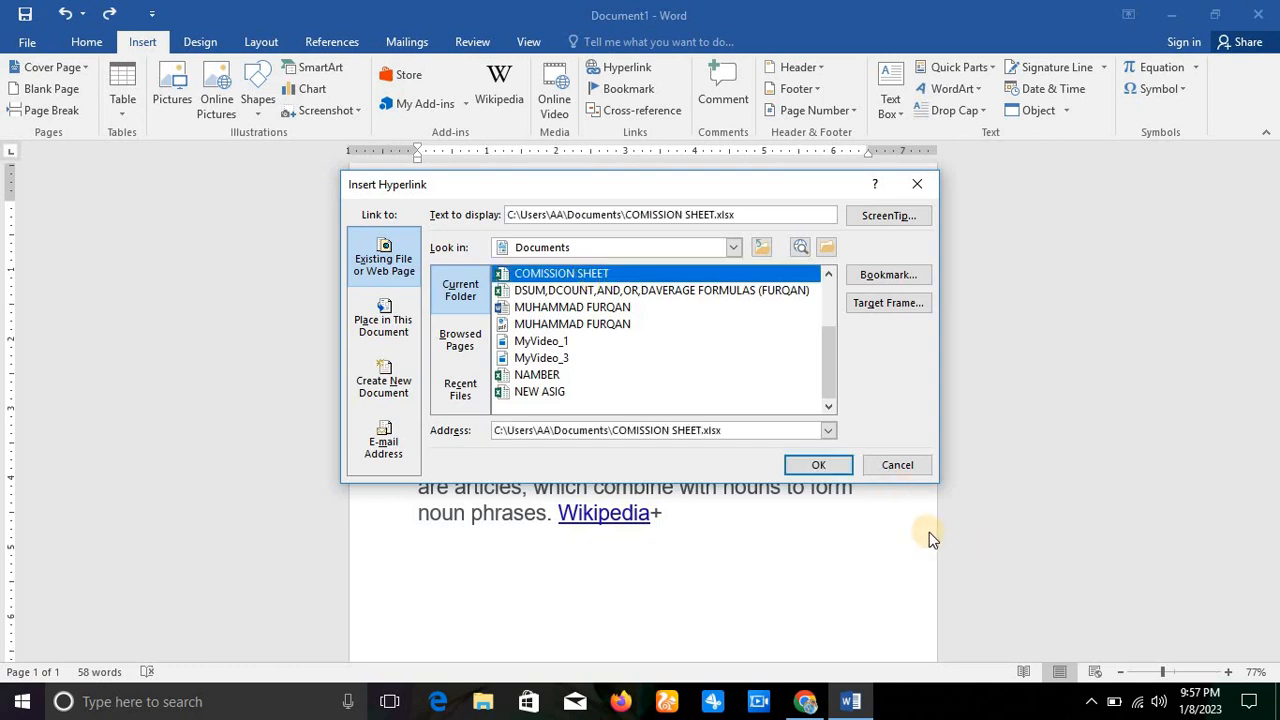
left_click(818, 468)
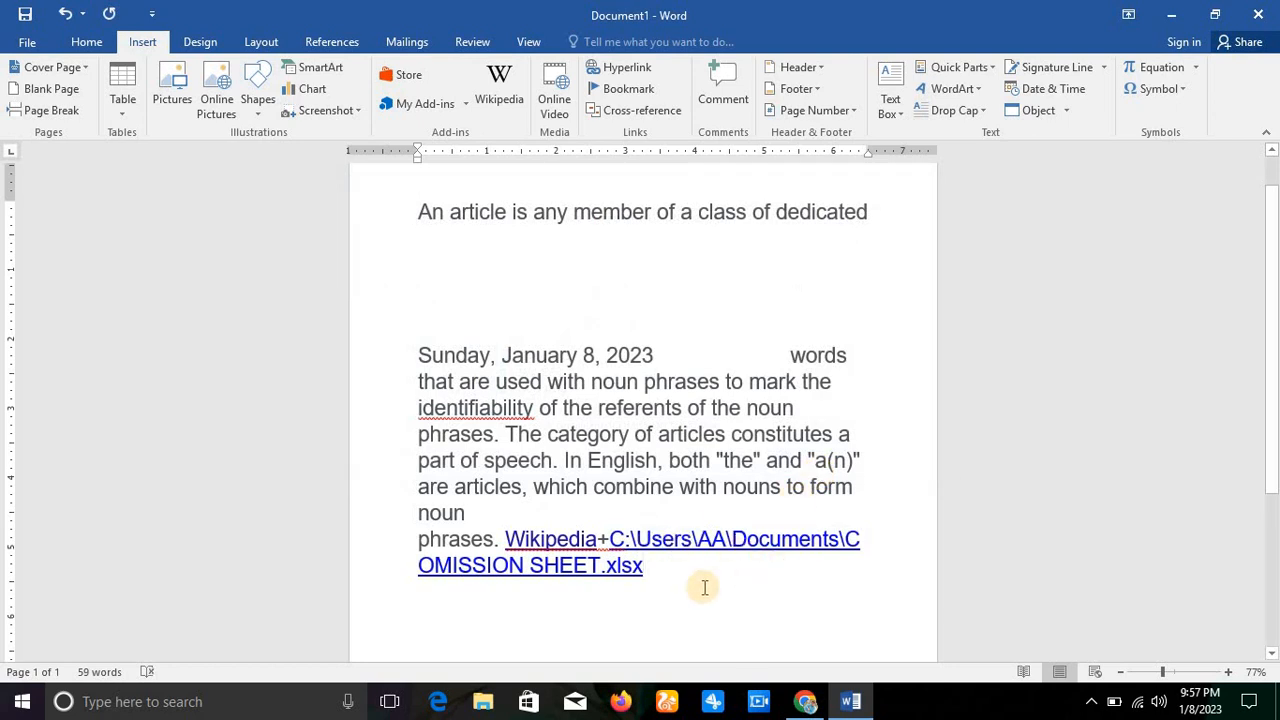
- Try opening the COMISSION SHEET.xlsx link, dismiss the security notice, and undo the hyperlink insertion
left_click(637, 549, "ctrl")
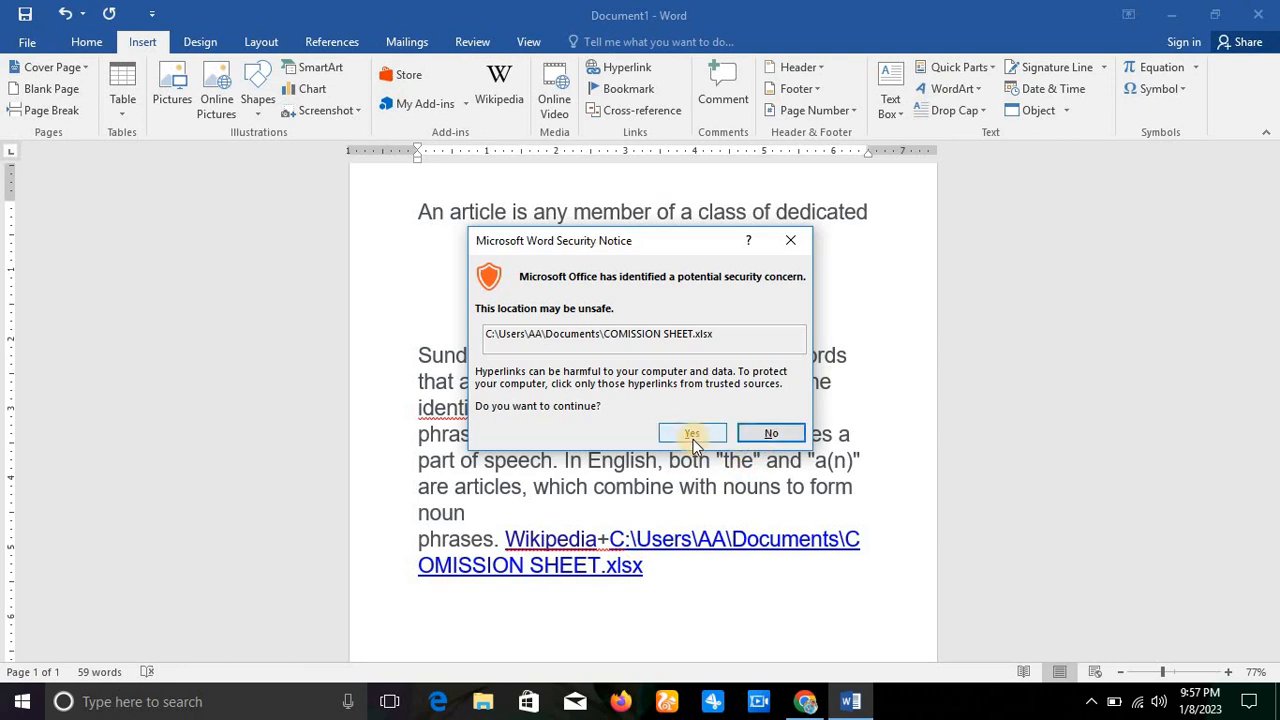
left_click(790, 246)
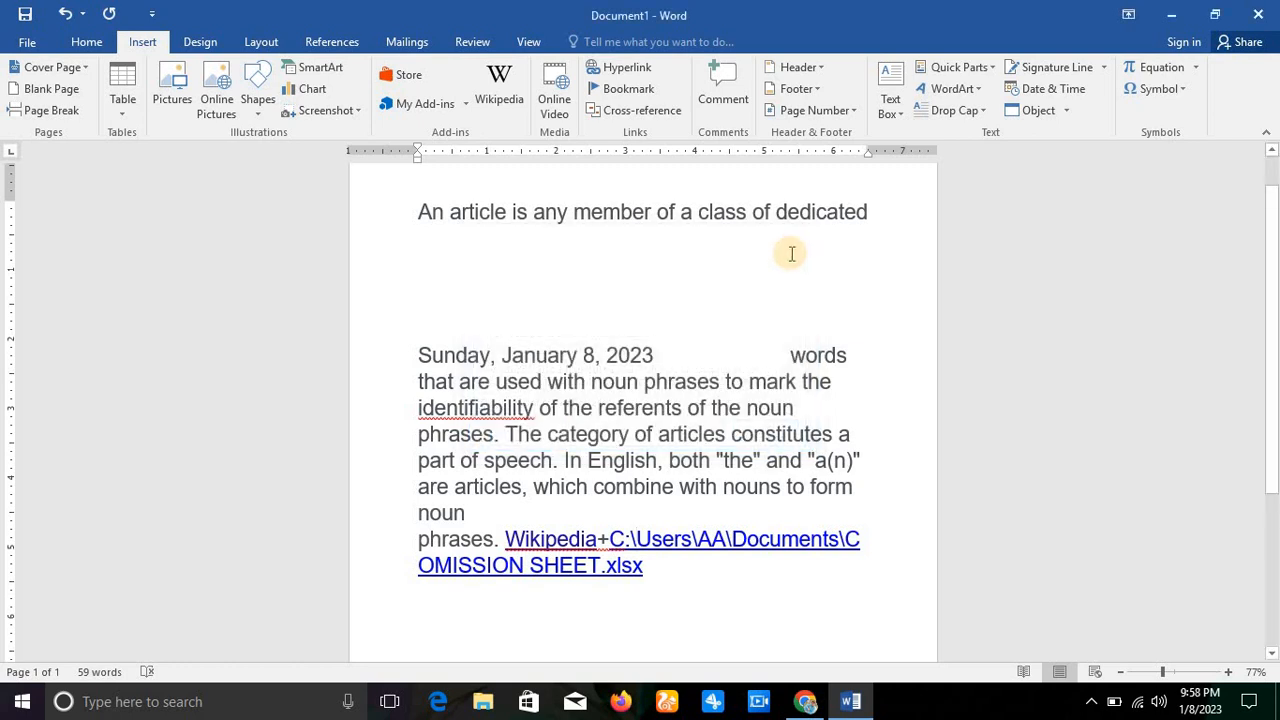
key("ctrl+z")
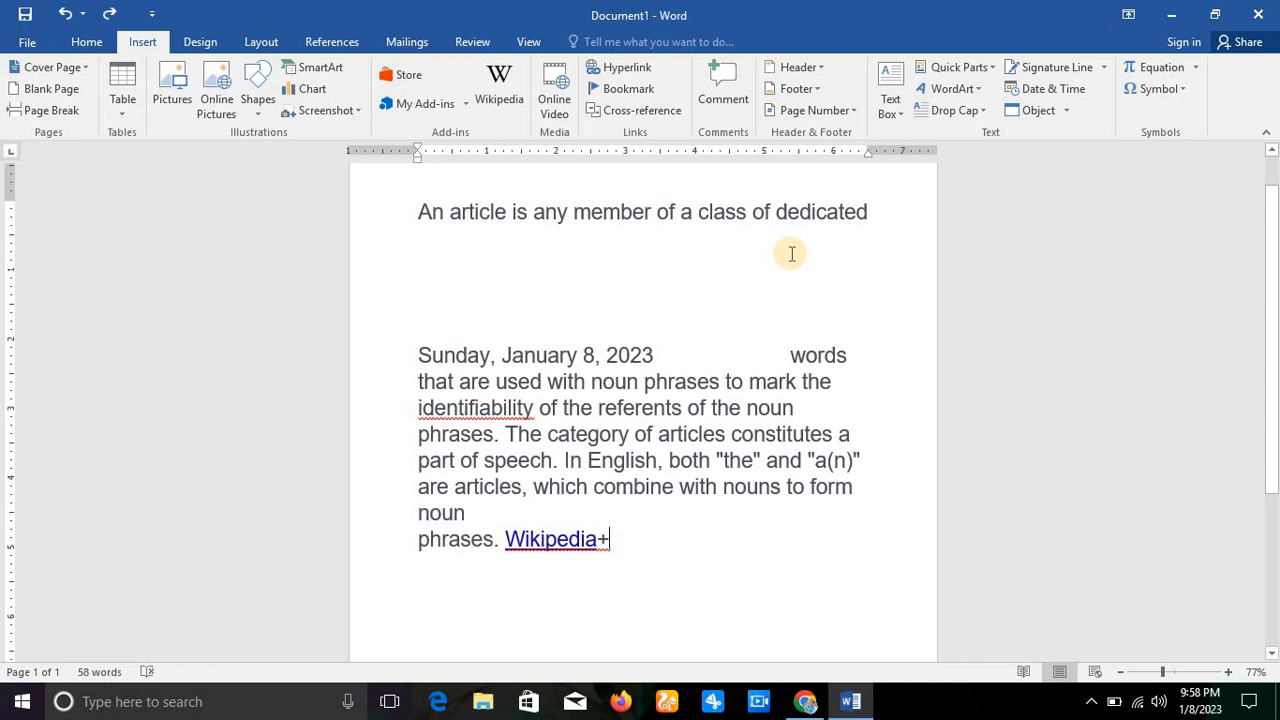
- Add a bookmark named gfdg at the end of the text, after the Wikipedia link
left_click(651, 88)
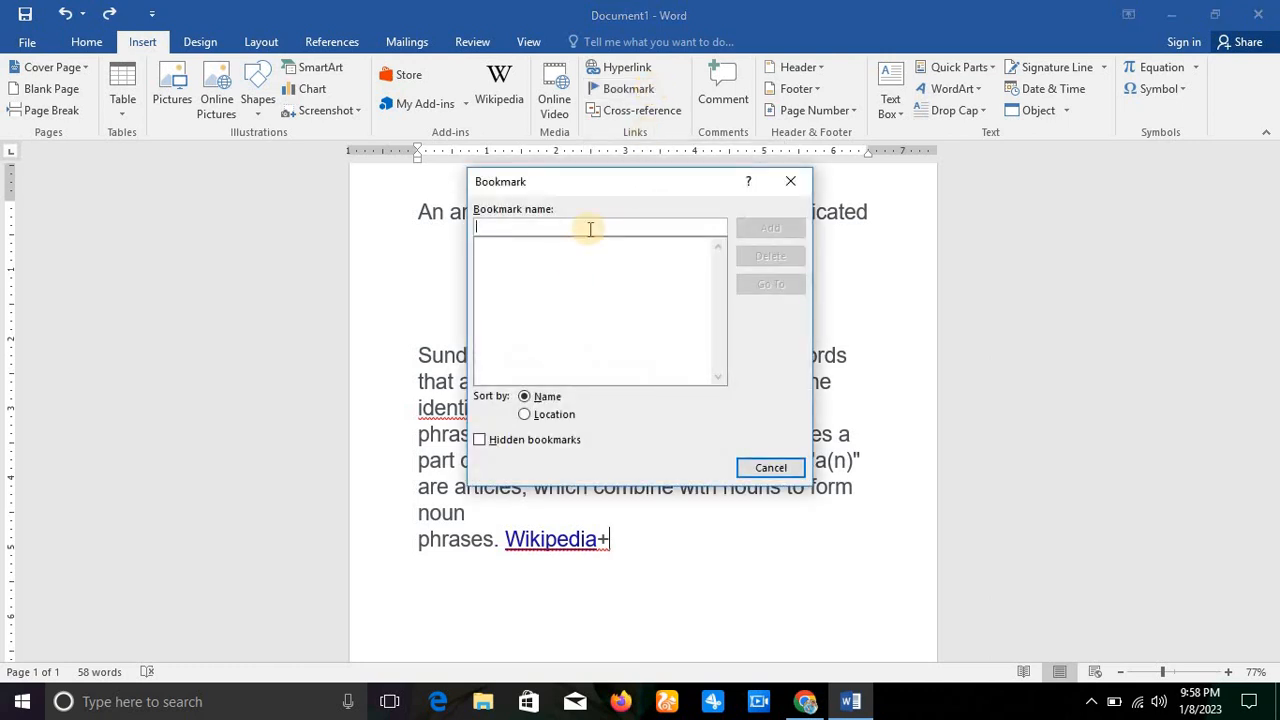
type("gfdg")
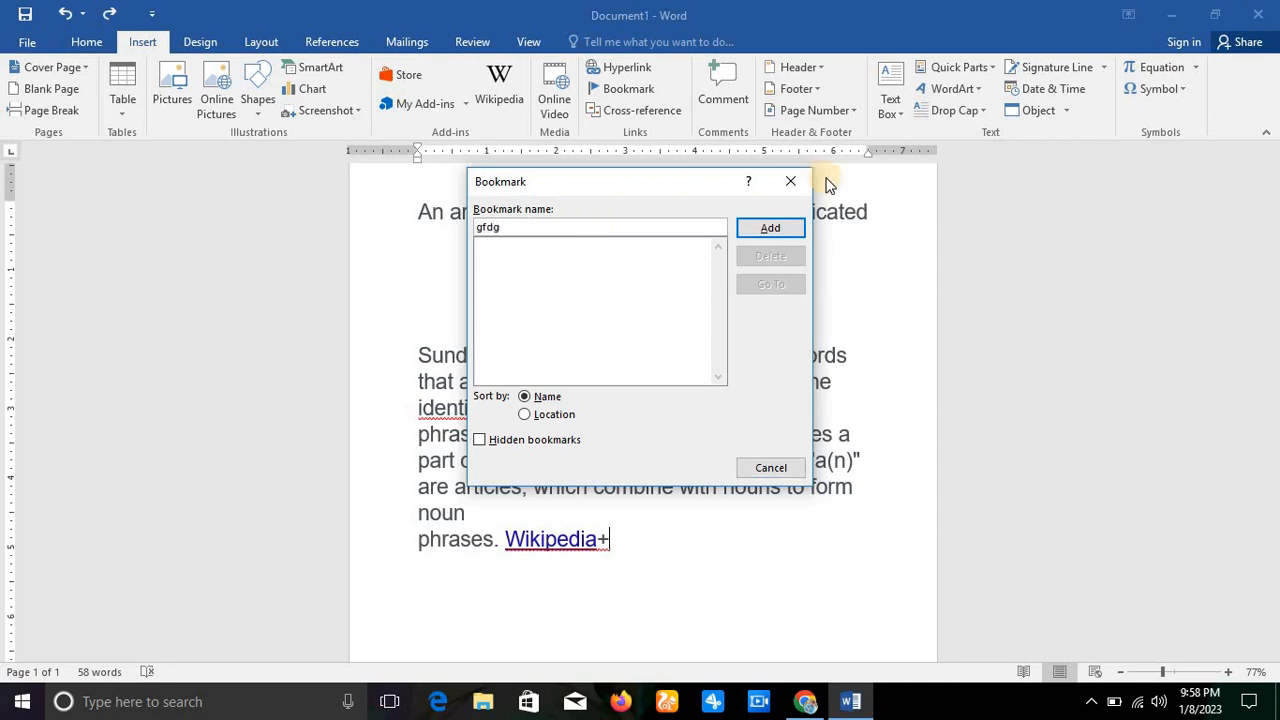
left_click(776, 222)
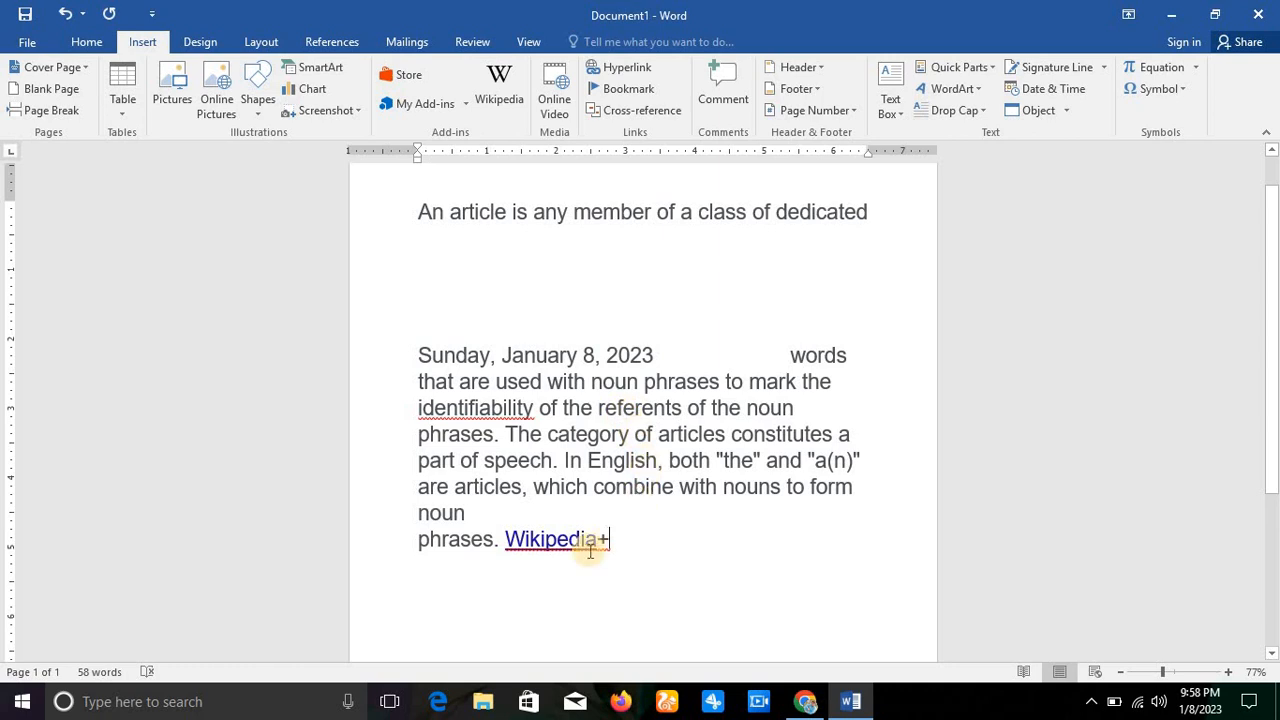
- Place the cursor after "part of speech." and go to the bookmark gfdg from there
left_click(560, 461)
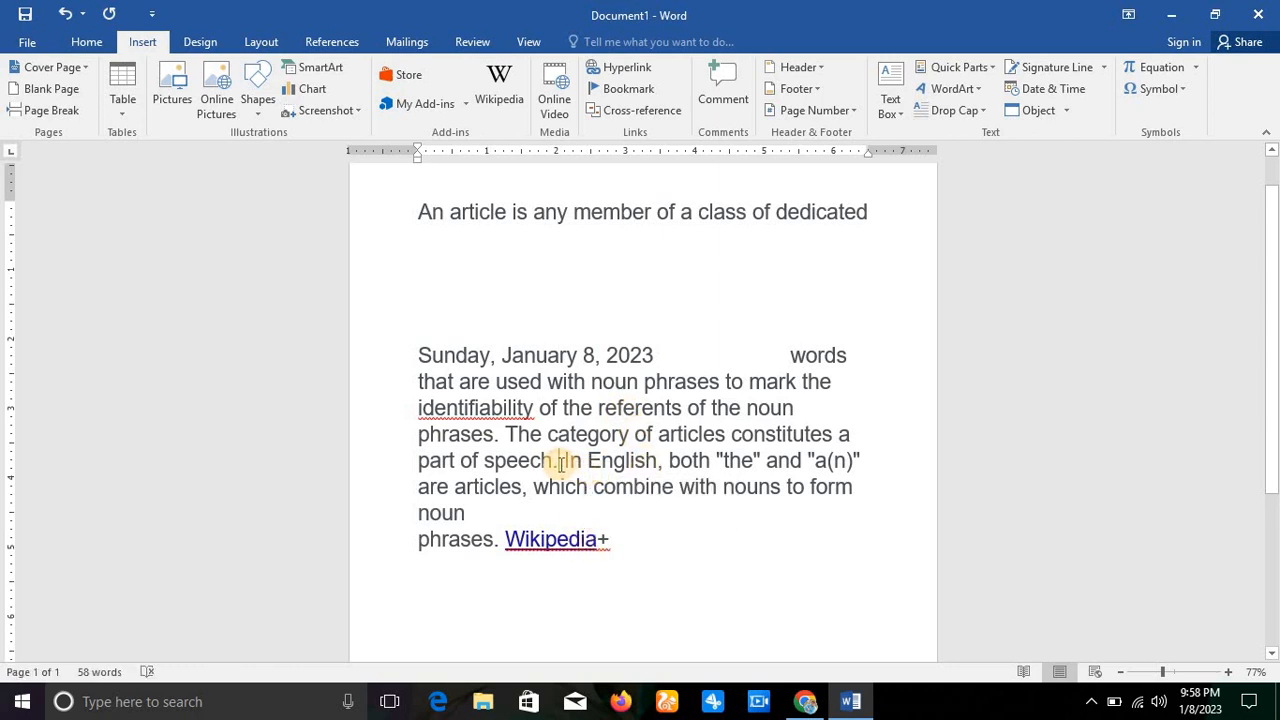
left_click(602, 95)
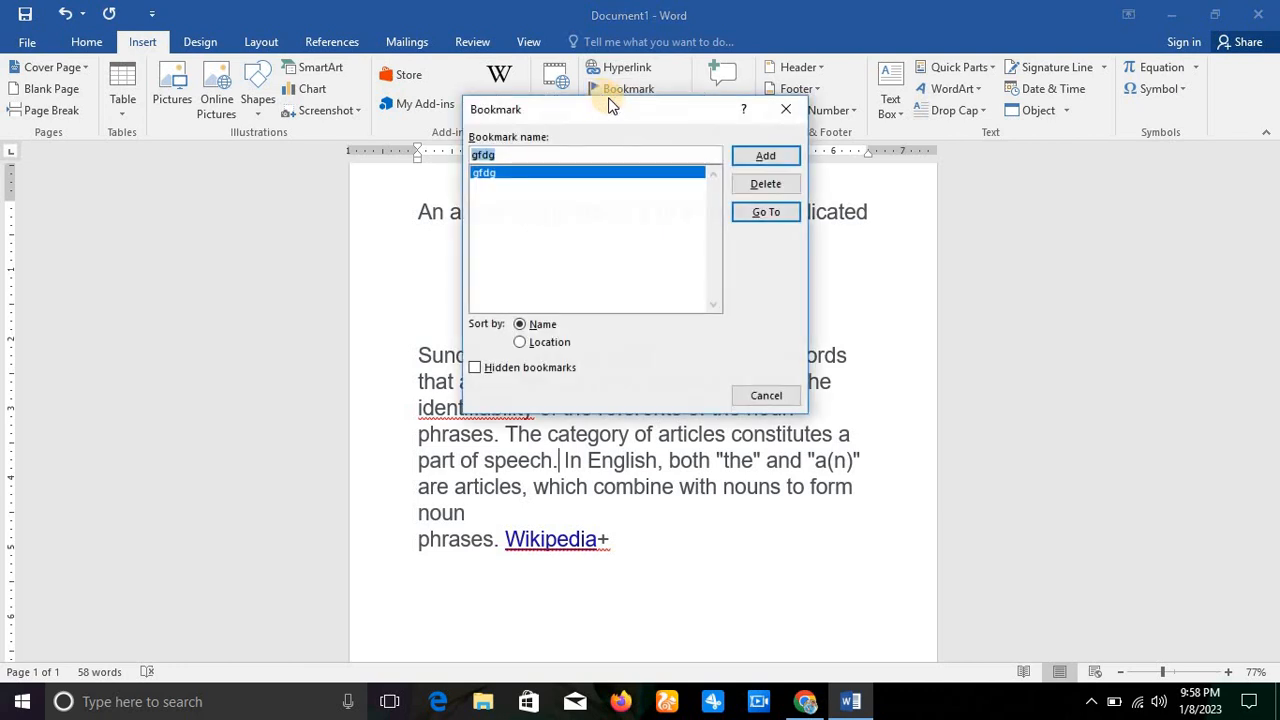
left_click(742, 212)
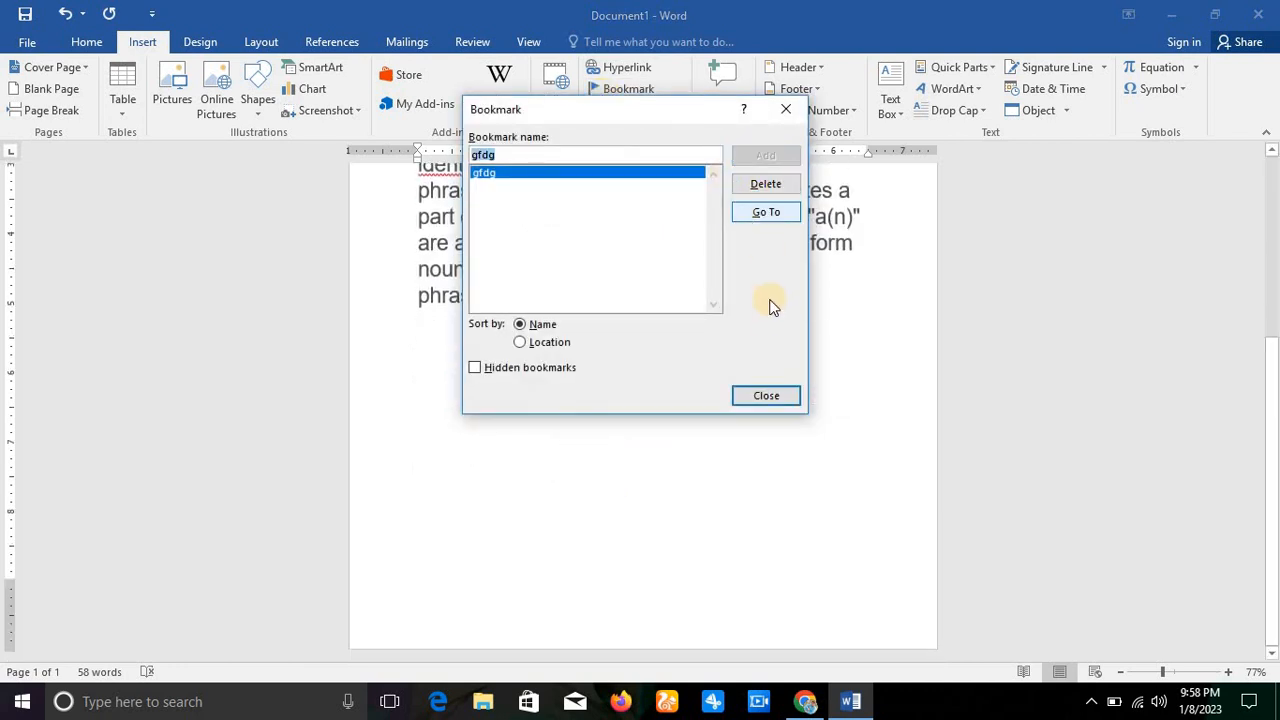
left_click(743, 397)
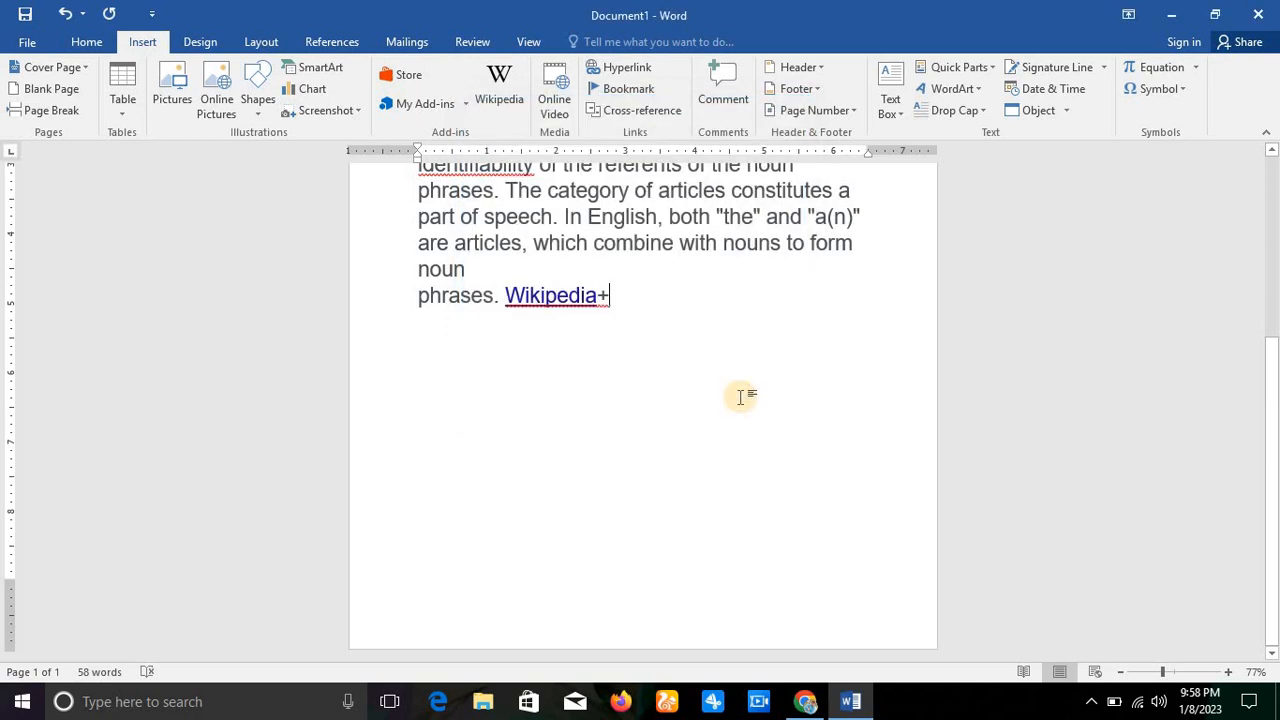
- Set the font size of the text from the date line through the closing Wikipedia link to 36
left_click_drag(1273, 356, 957, 319)
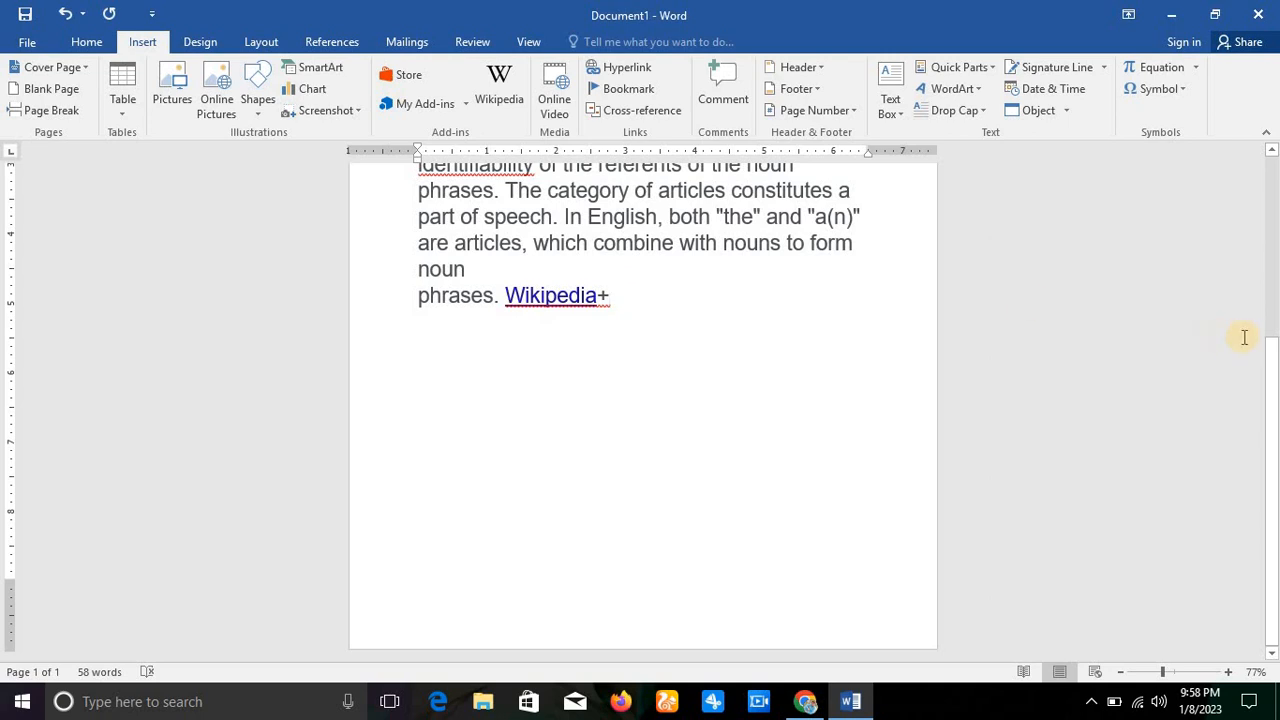
left_click_drag(1271, 368, 1269, 290)
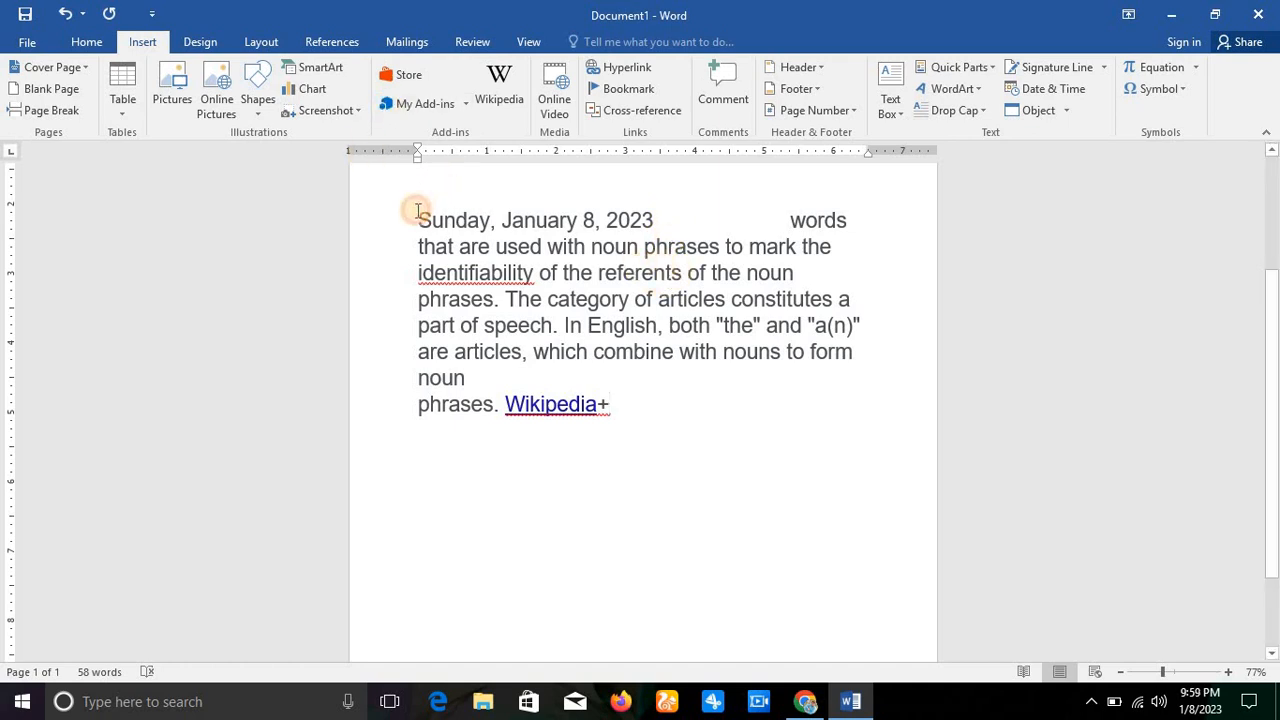
left_click_drag(414, 208, 609, 403)
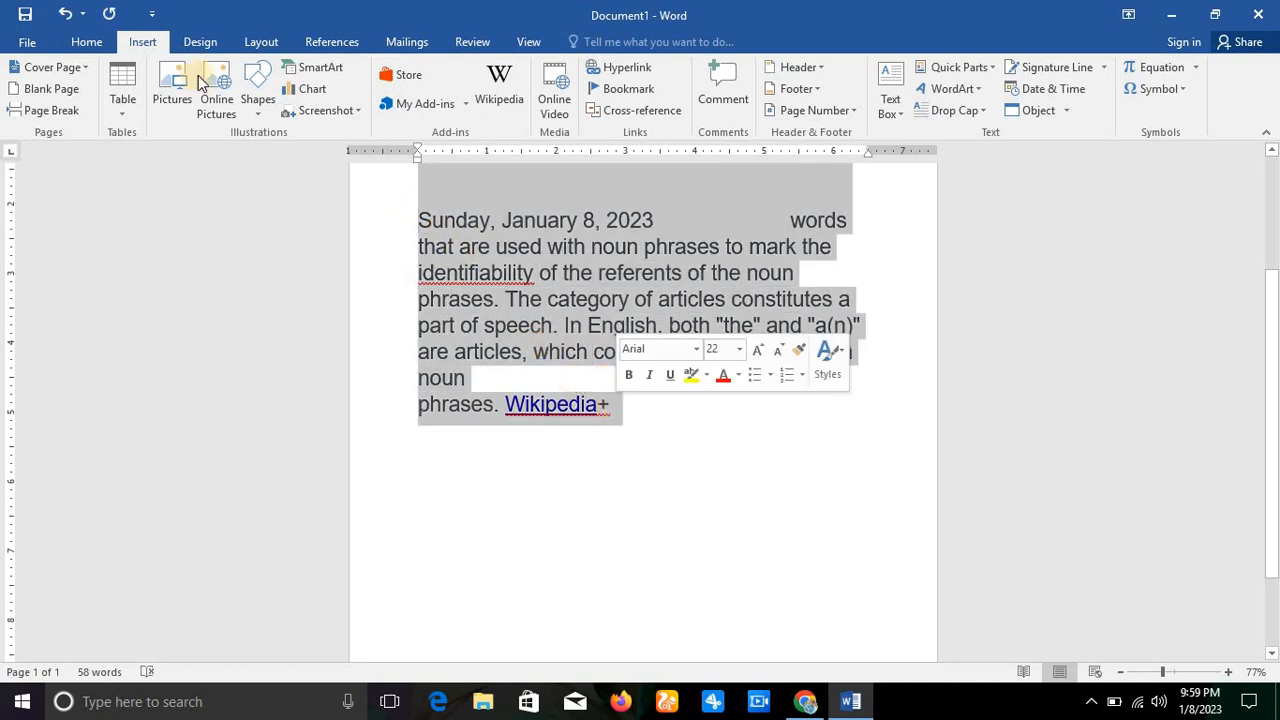
left_click(88, 40)
left_click(289, 75)
left_click(289, 75)
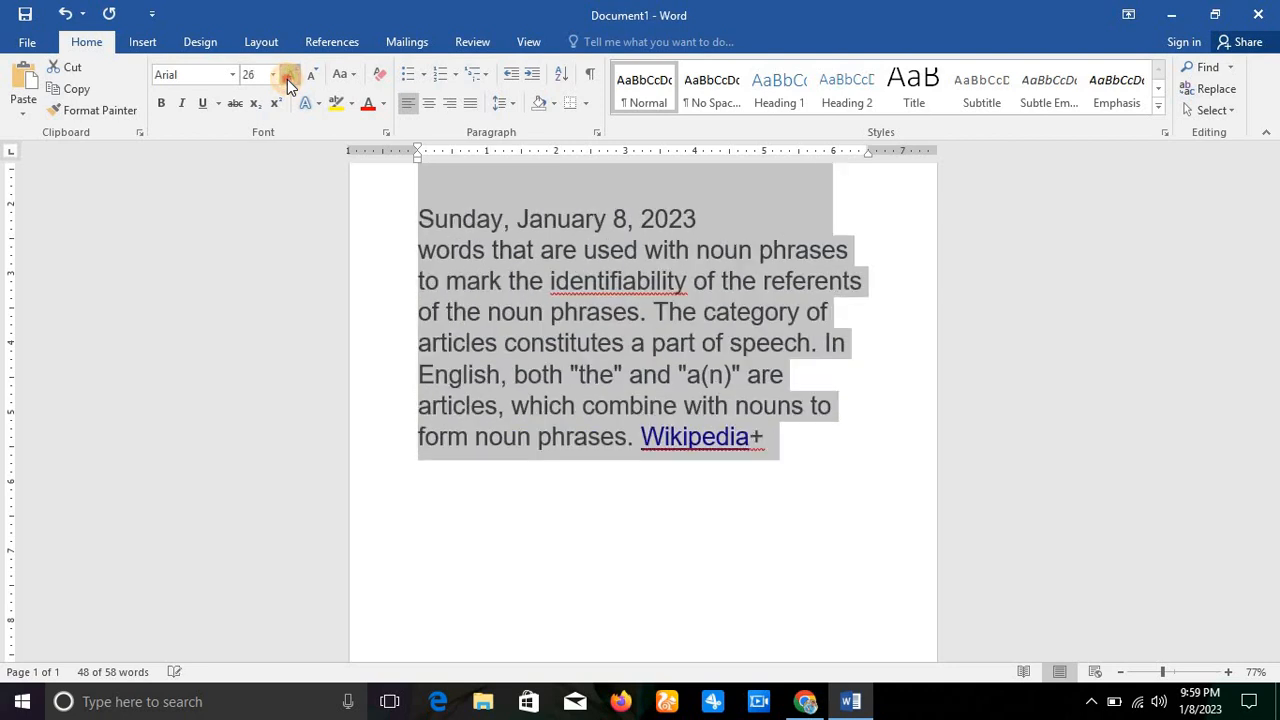
left_click(289, 75)
left_click(289, 75)
left_click(289, 75)
left_click(289, 75)
left_click(289, 75)
left_click(289, 75)
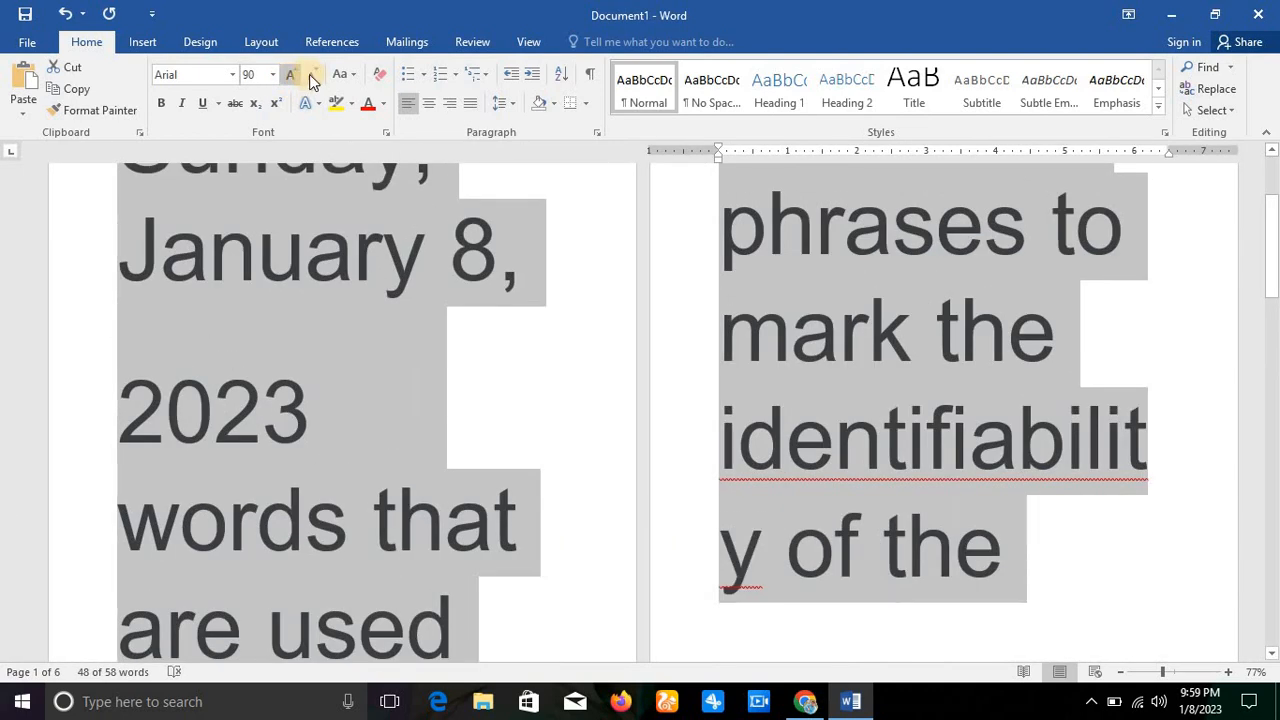
left_click(311, 76)
left_click(311, 76)
left_click(311, 76)
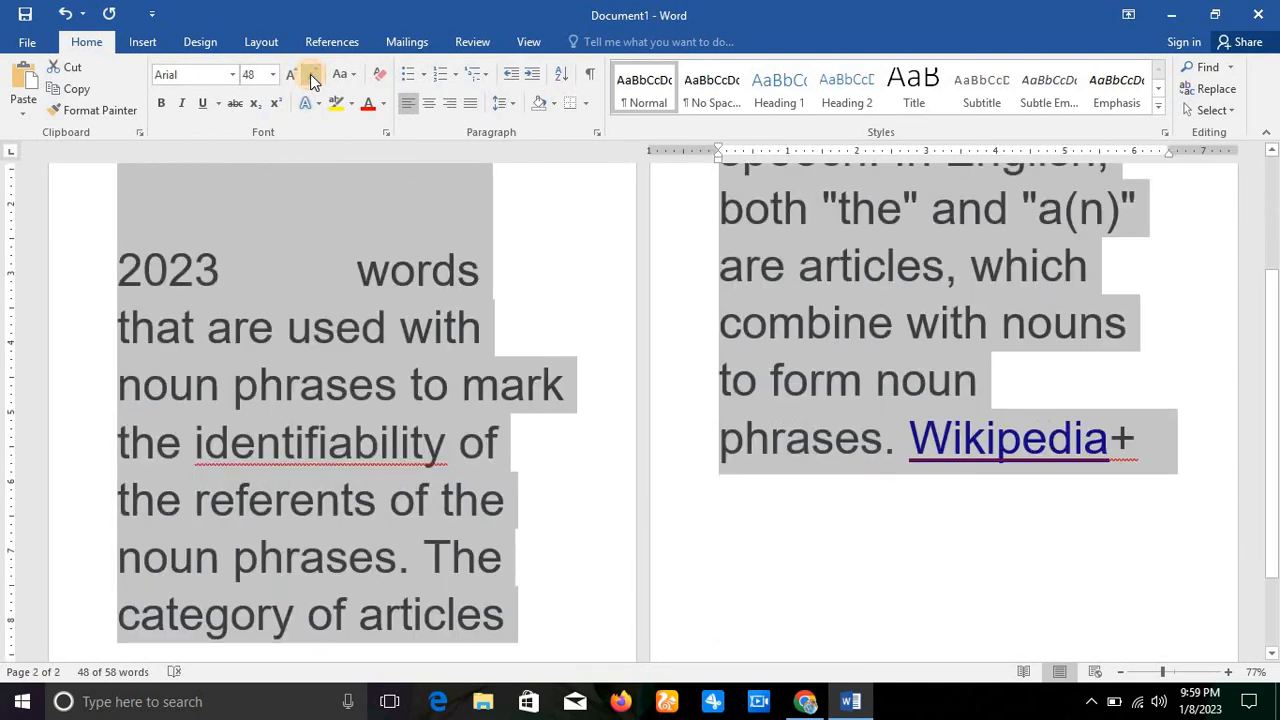
left_click(310, 74)
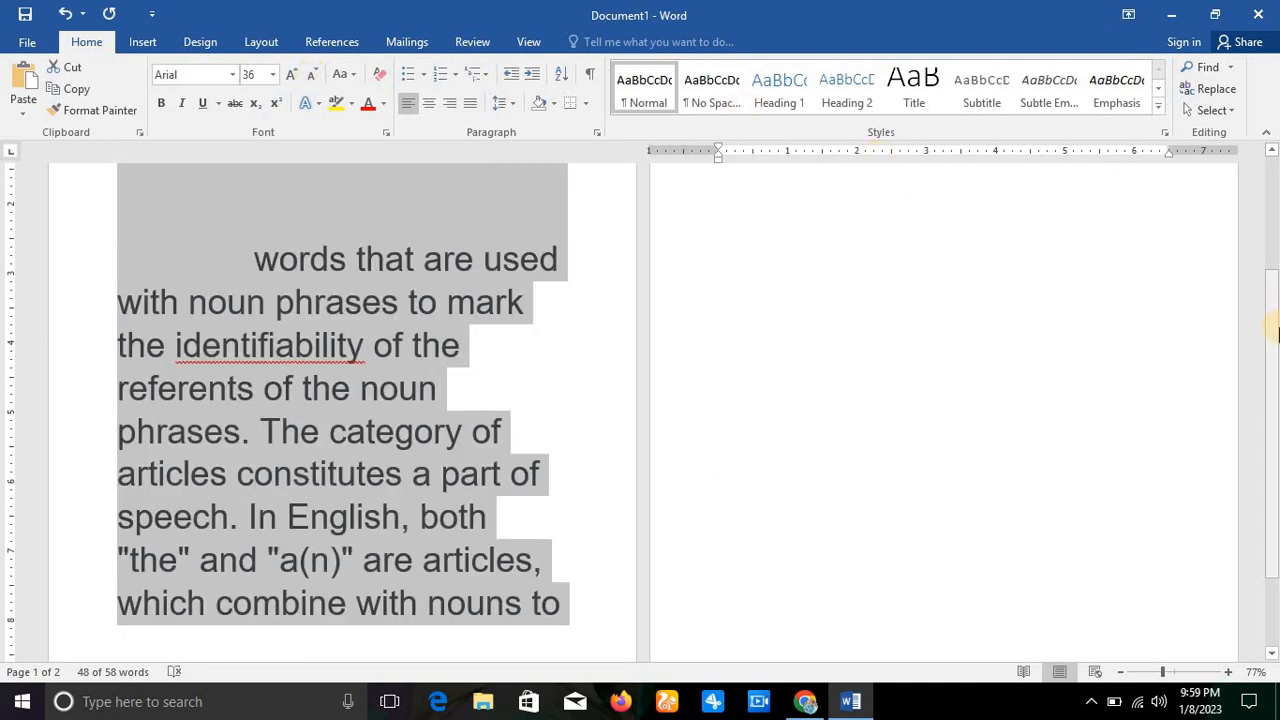
left_click_drag(1271, 290, 1249, 273)
left_click(1249, 273)
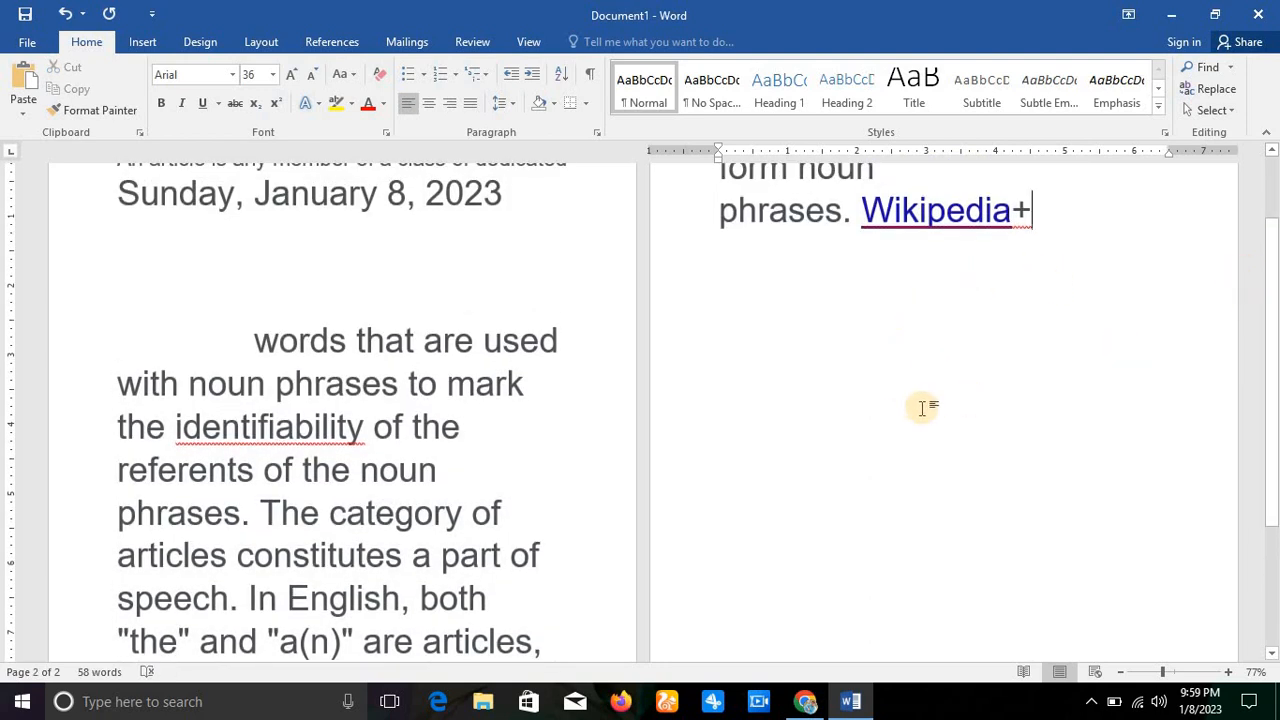
- View the document in Read Mode, then return to Print Layout with the zoom at 82%
left_click(1025, 674)
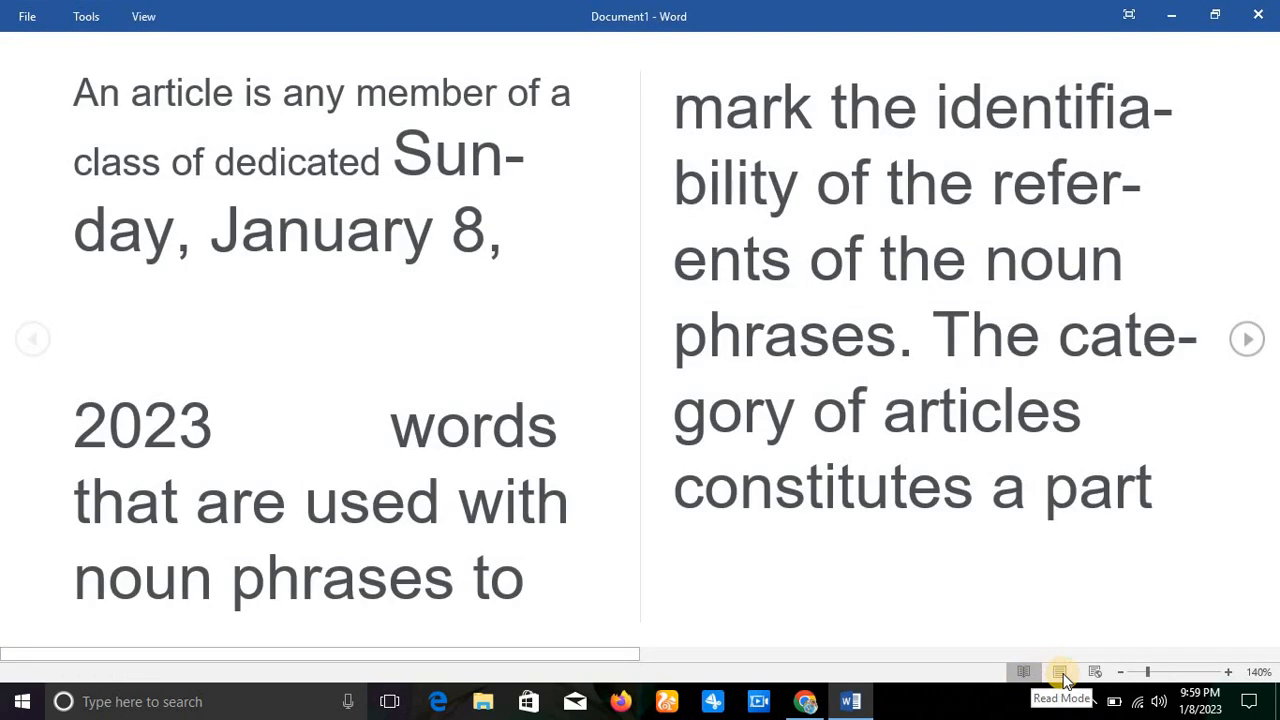
left_click(1068, 678)
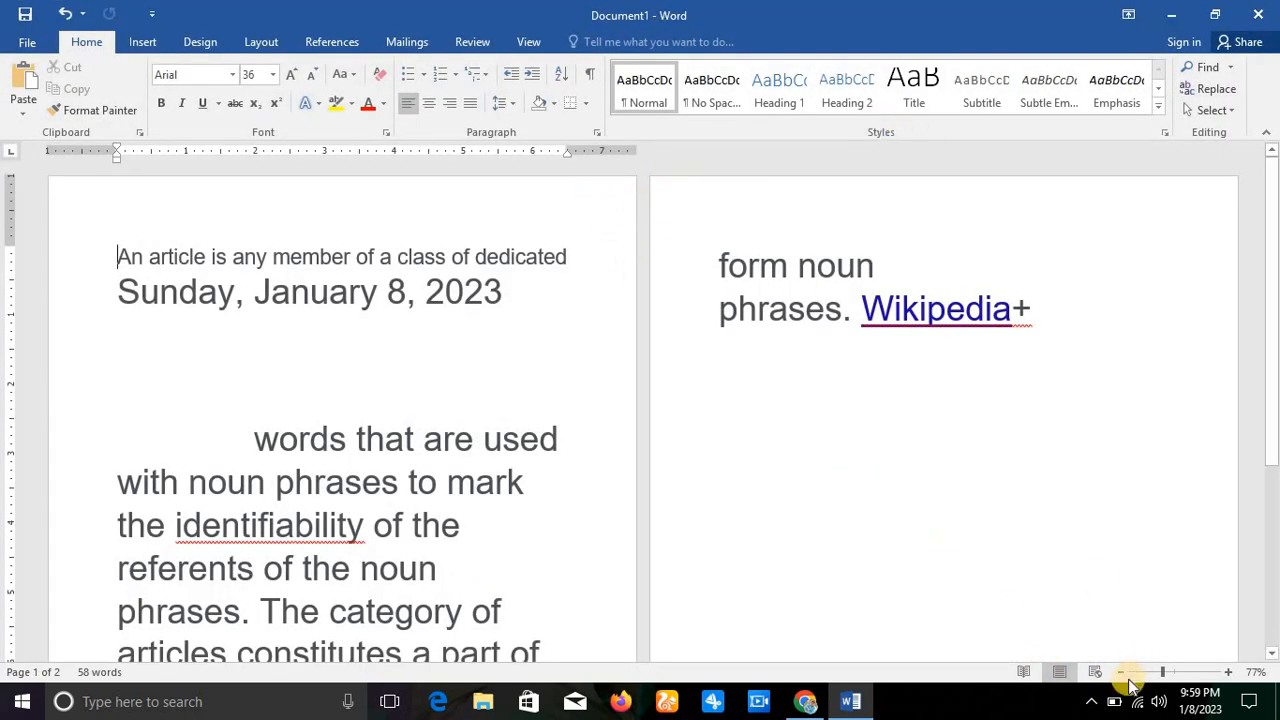
left_click(1166, 672)
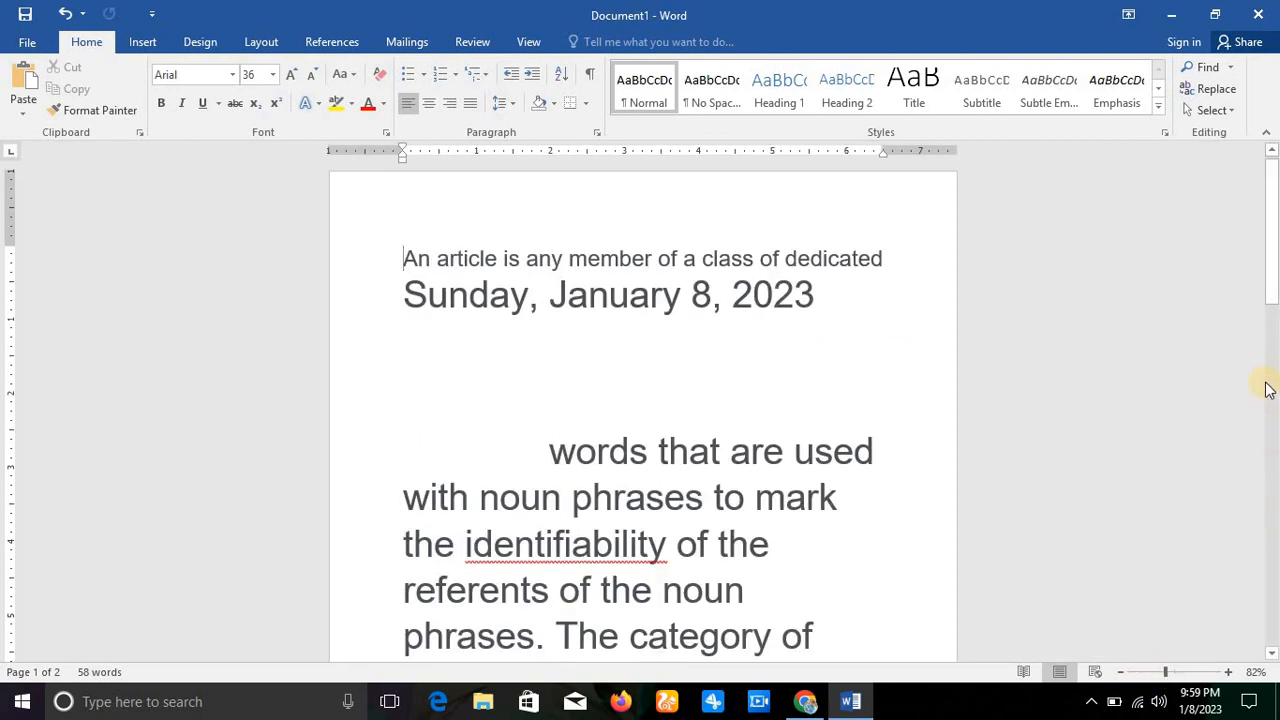
left_click_drag(1273, 222, 1273, 372)
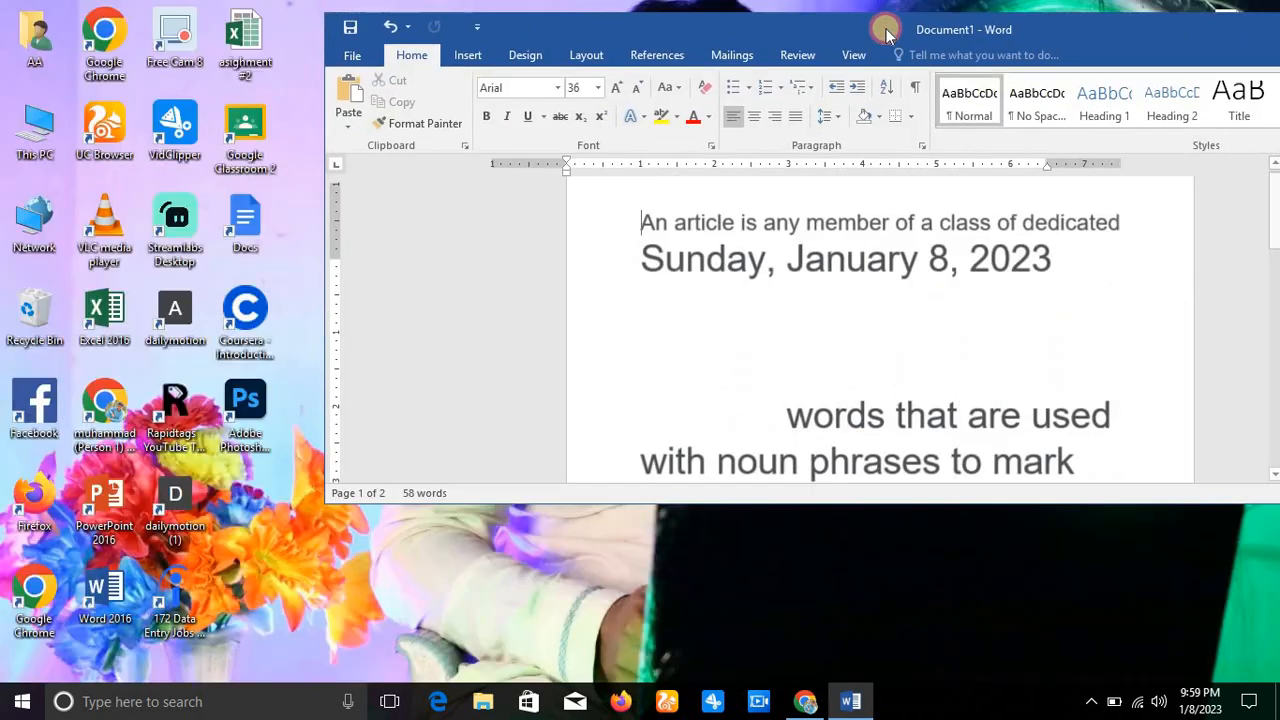
left_click_drag(885, 33, 880, 0)
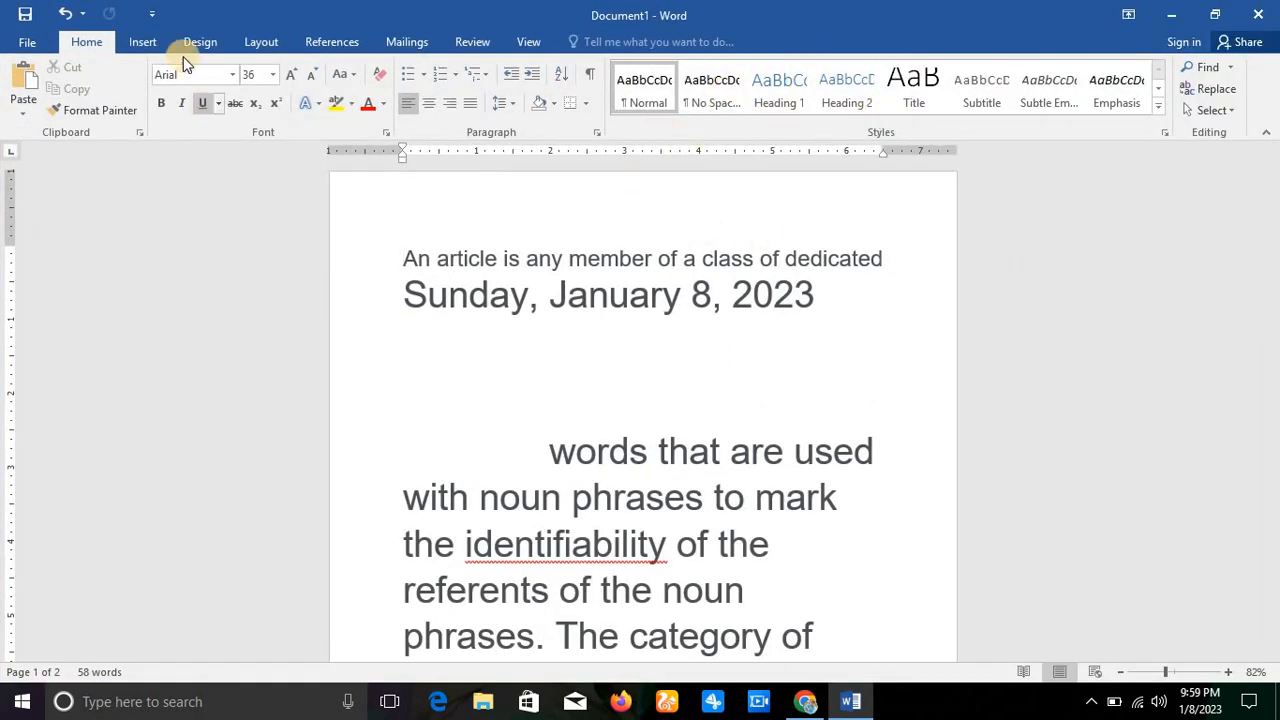
- Place the cursor after "words that" and delete the bookmark gfdg from the document
left_click(140, 43)
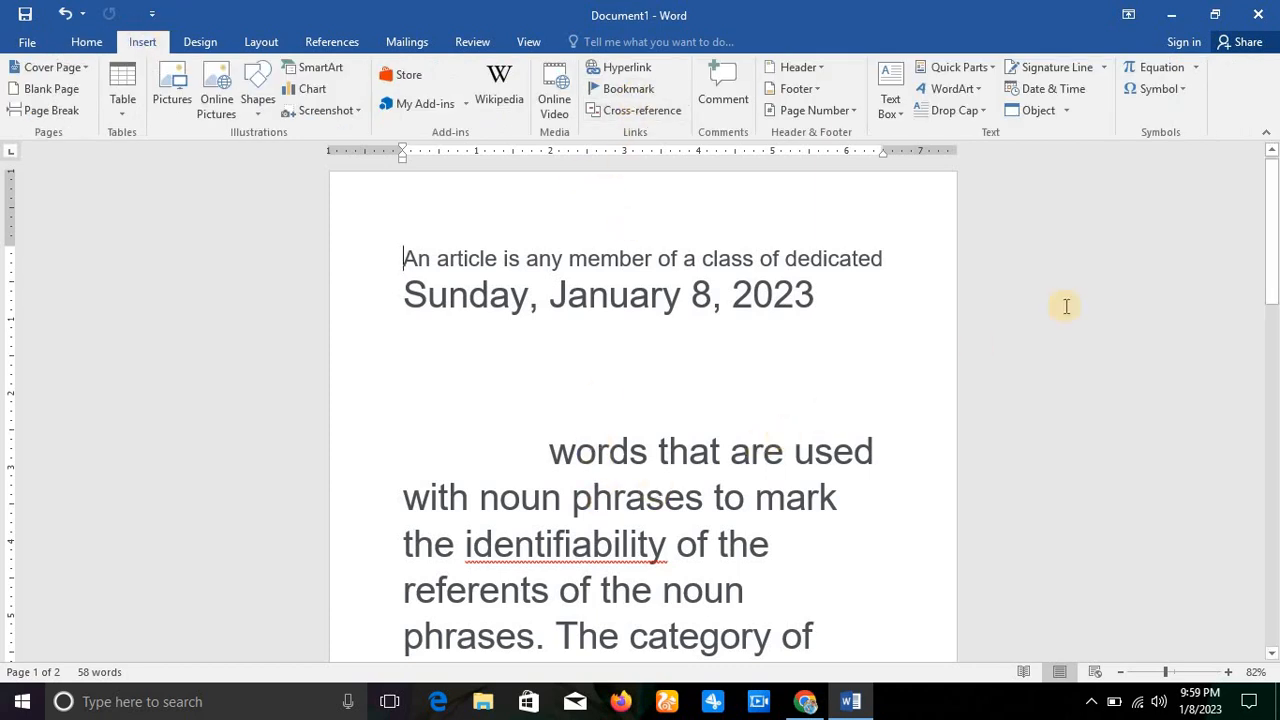
left_click(720, 460)
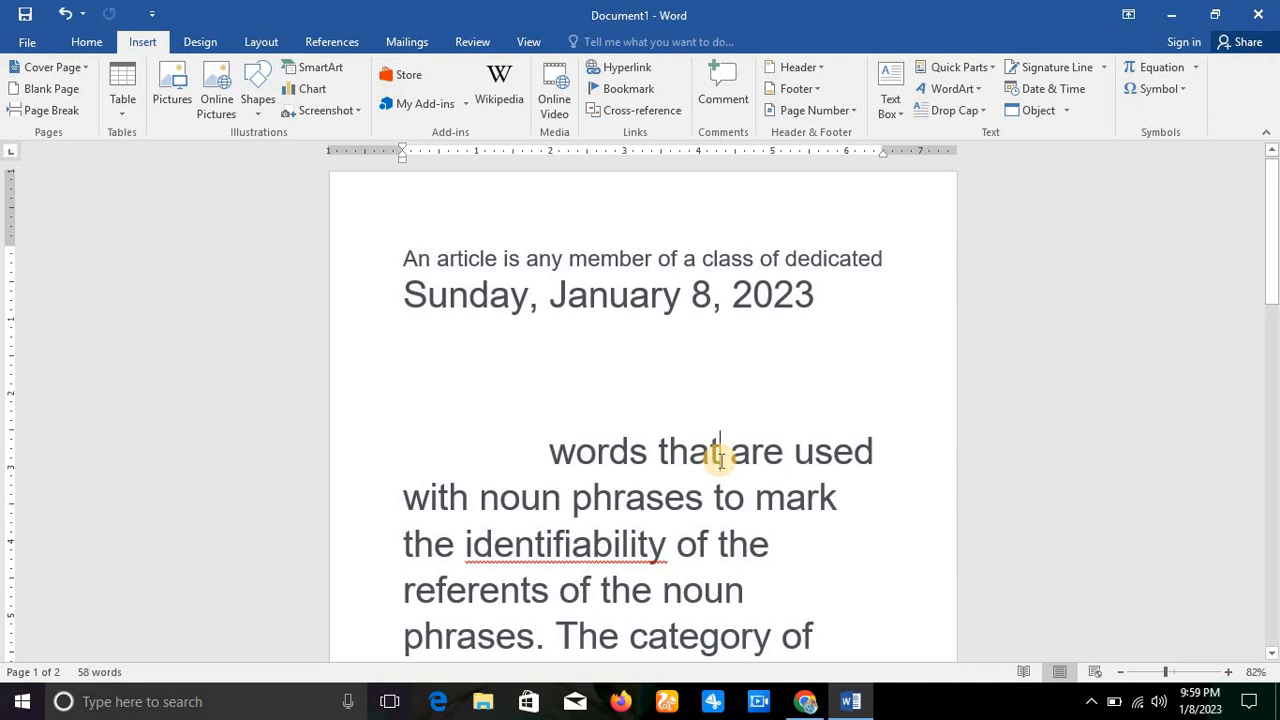
left_click(620, 88)
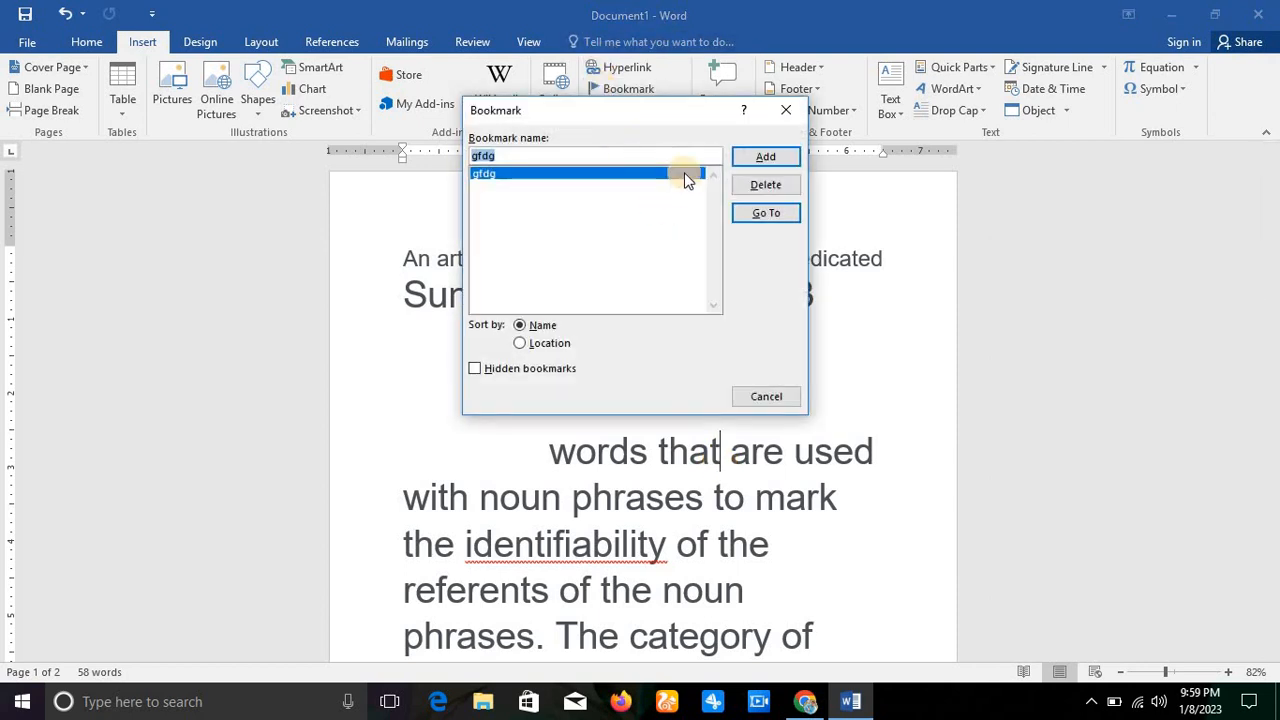
left_click(742, 190)
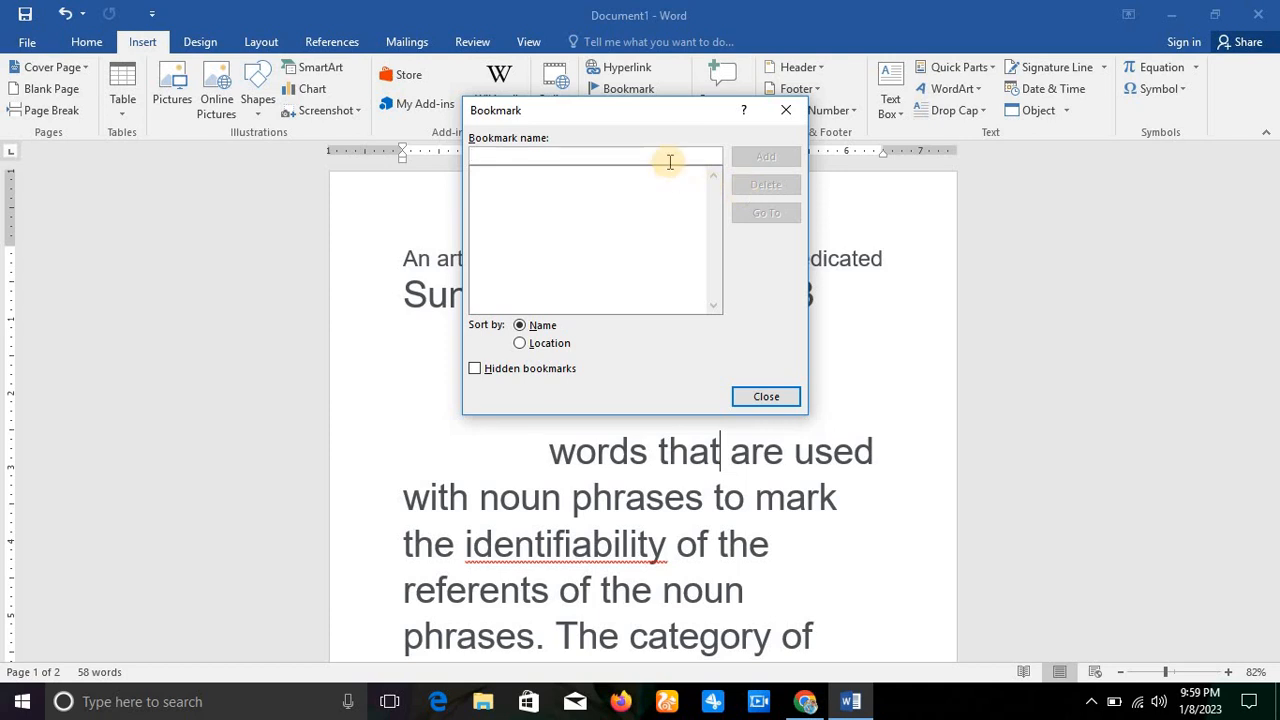
- Add a bookmark named vv after "words that", and go to it from further down the document
type("w")
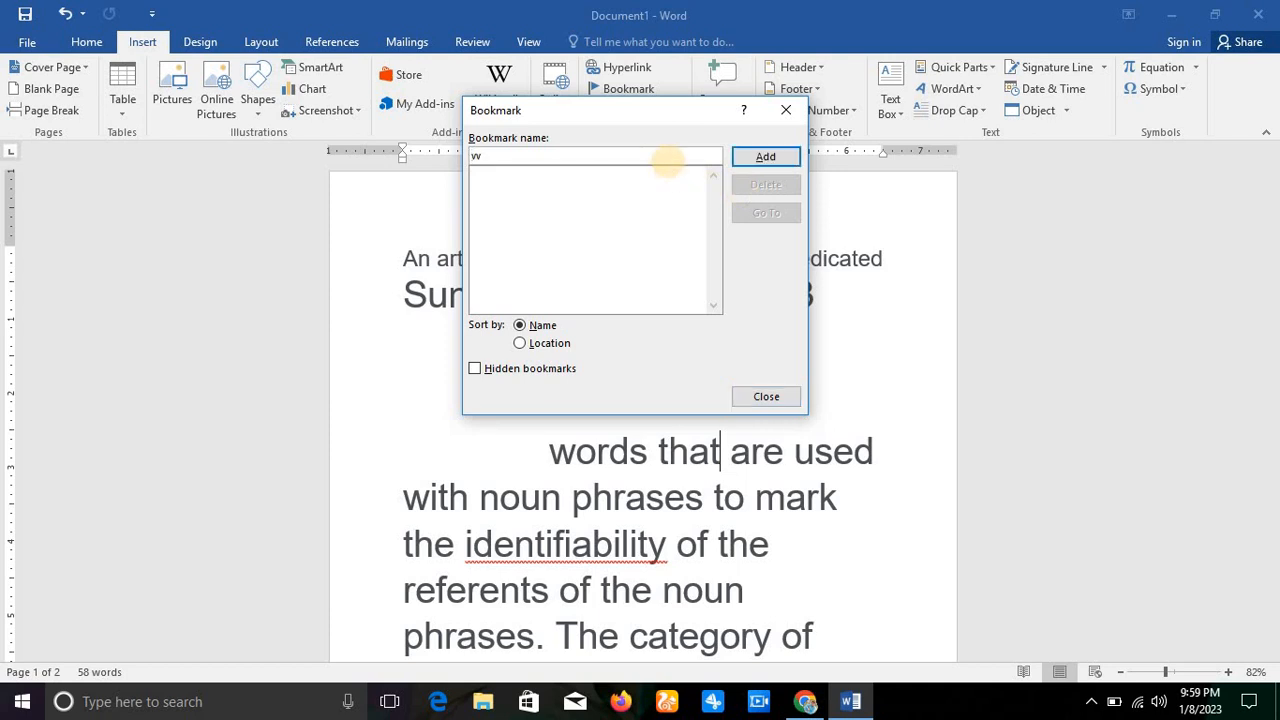
left_click(763, 157)
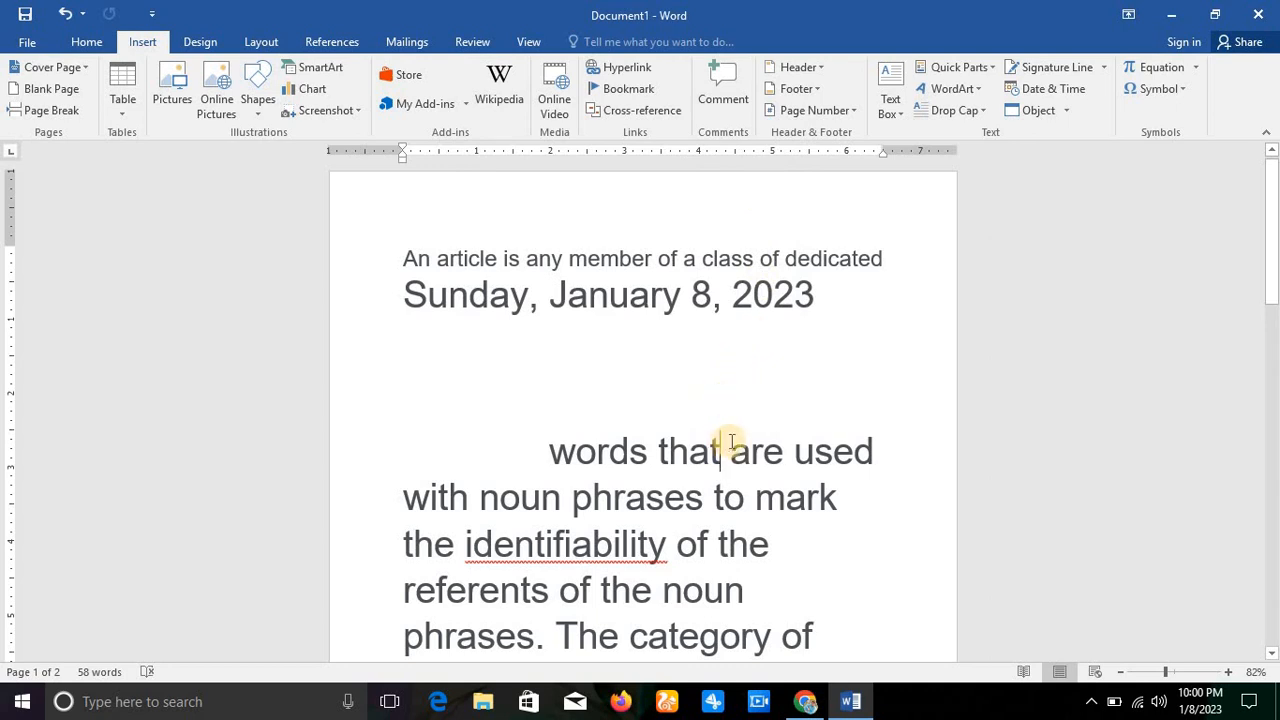
left_click_drag(1274, 231, 1260, 363)
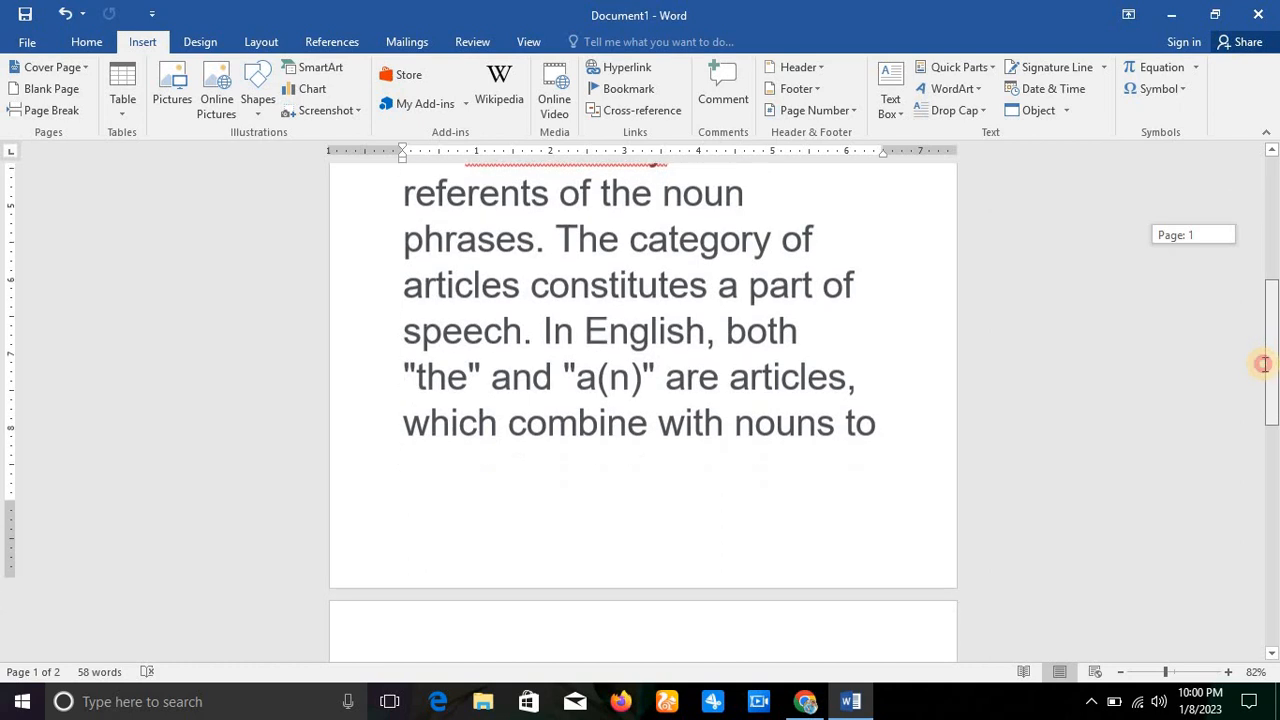
left_click(632, 89)
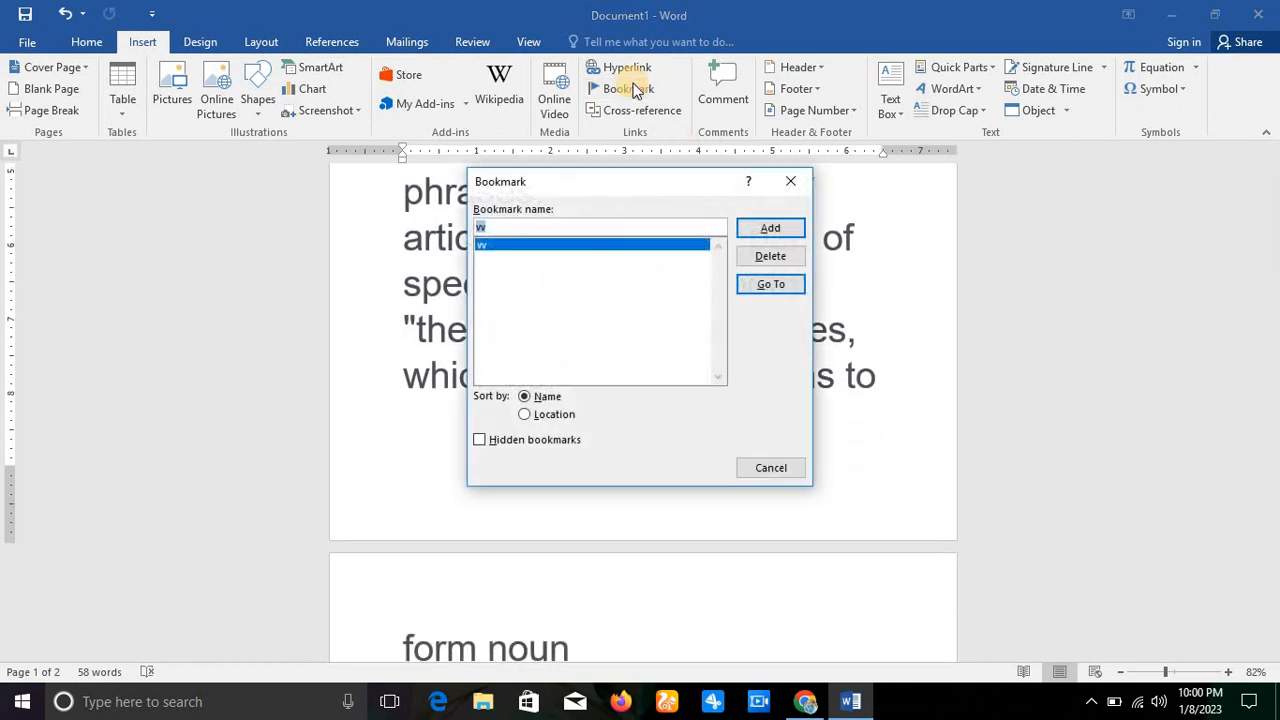
left_click(758, 287)
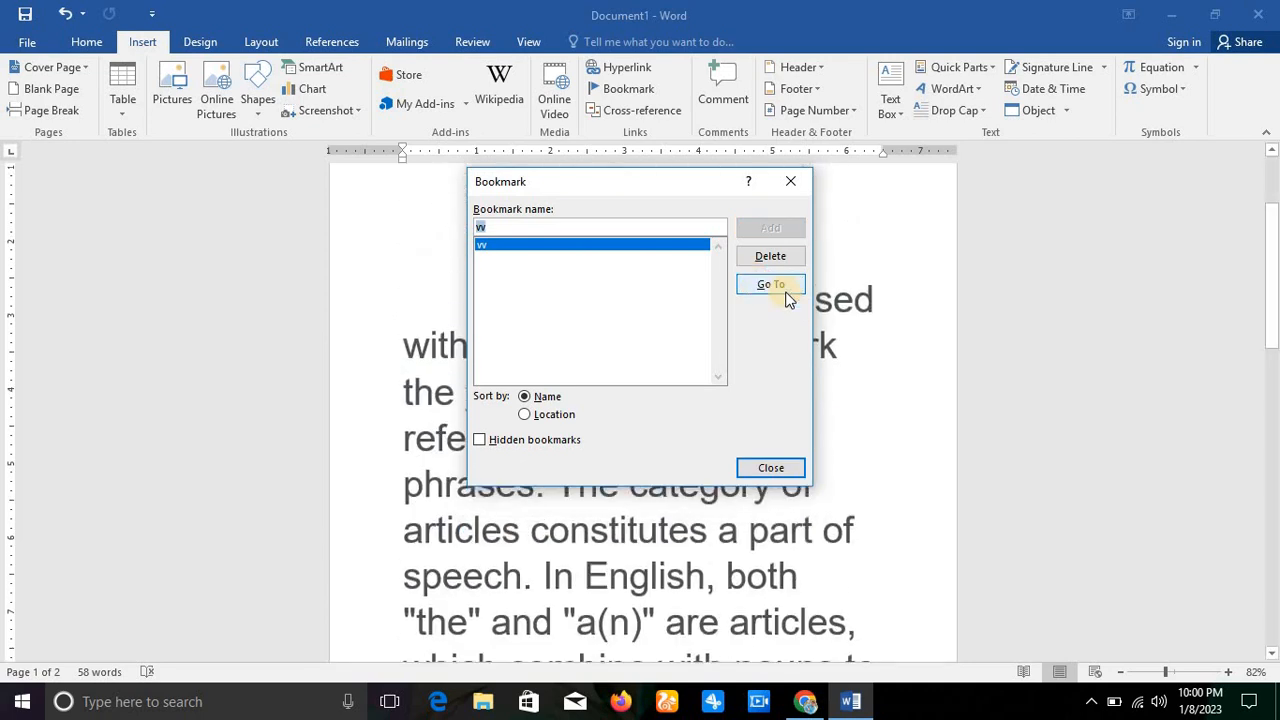
left_click(746, 470)
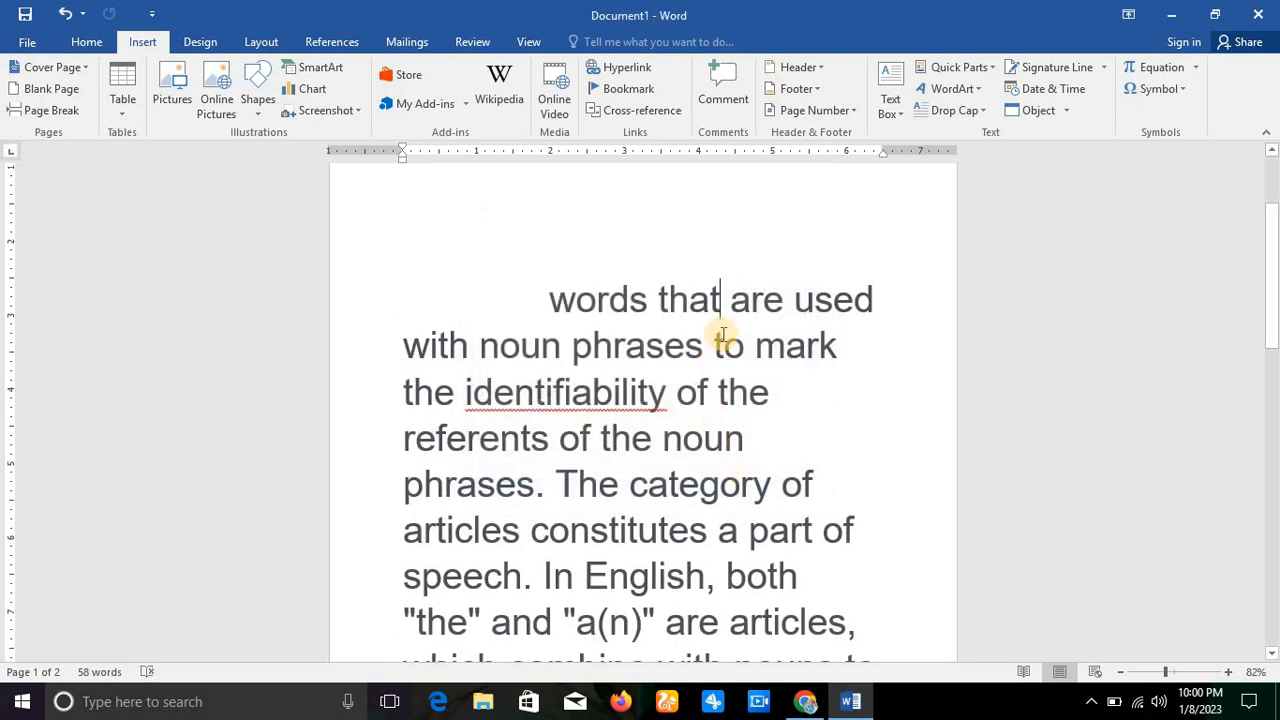
- Review the reference type and heading text options for inserting a cross-reference, without inserting one
left_click(623, 105)
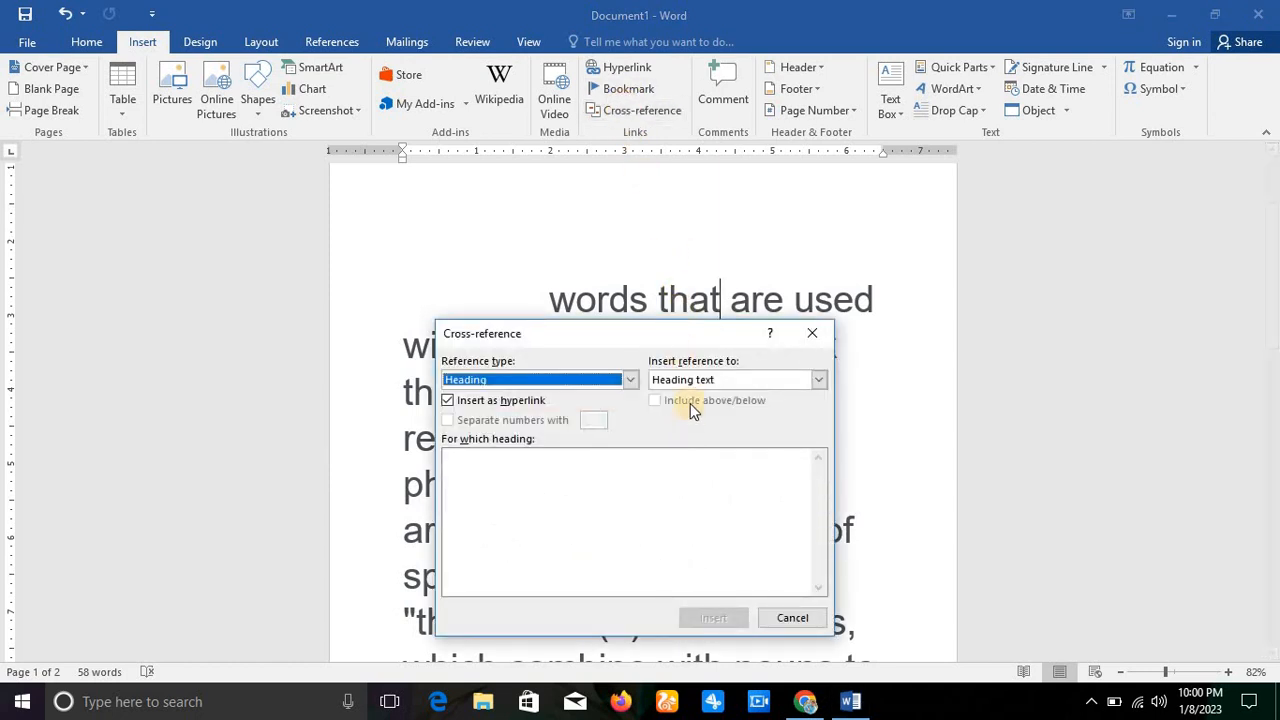
left_click_drag(681, 333, 665, 236)
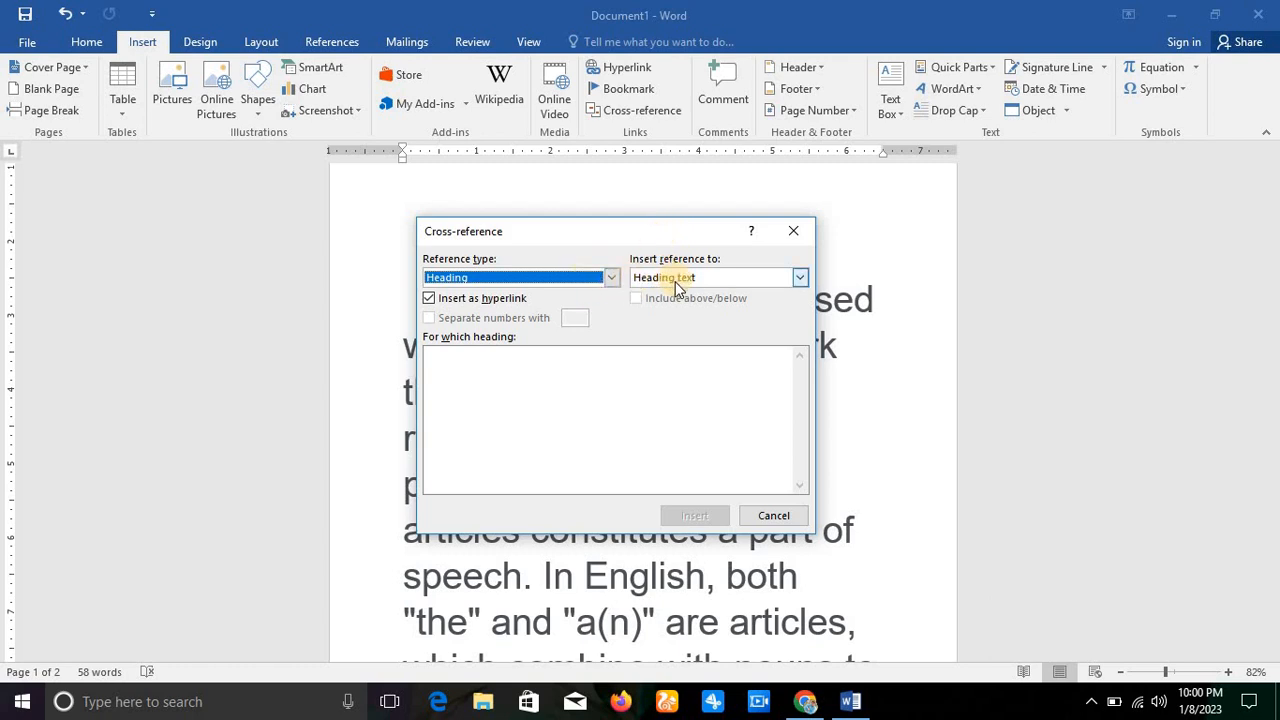
left_click(789, 235)
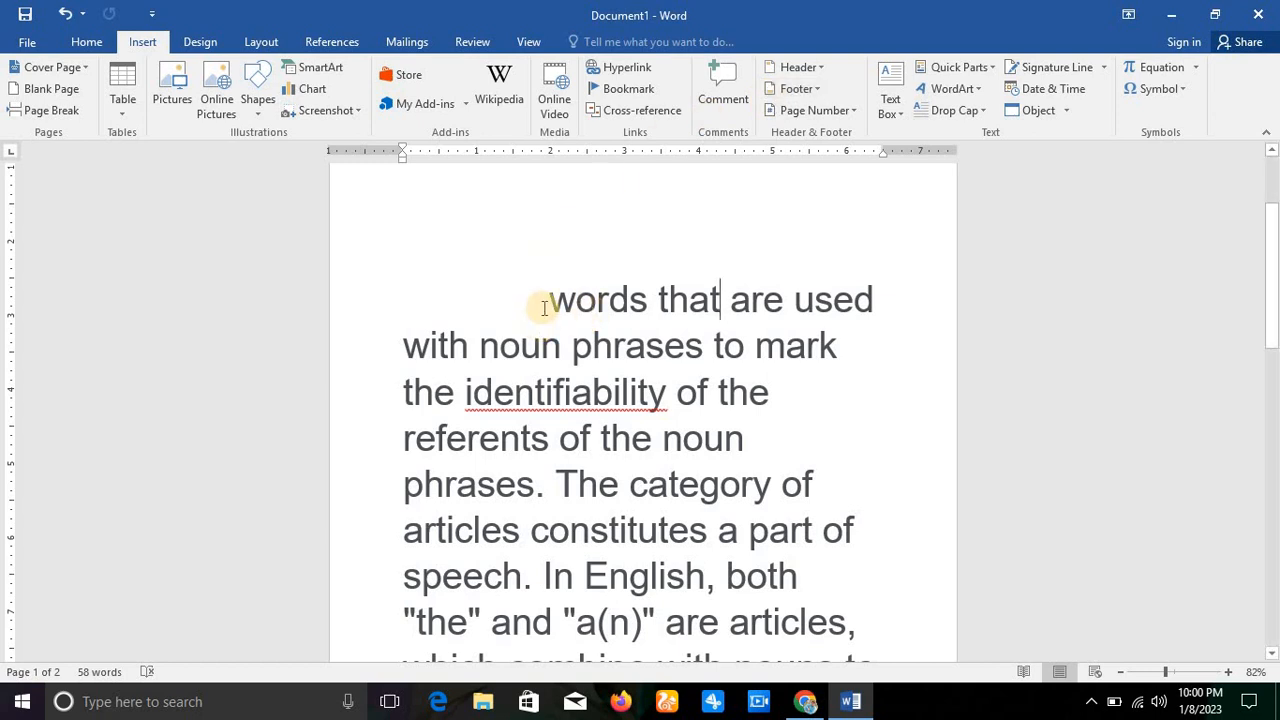
- Add a comment reading "jgfgn" to the word "words" below the date line
left_click_drag(537, 305, 650, 298)
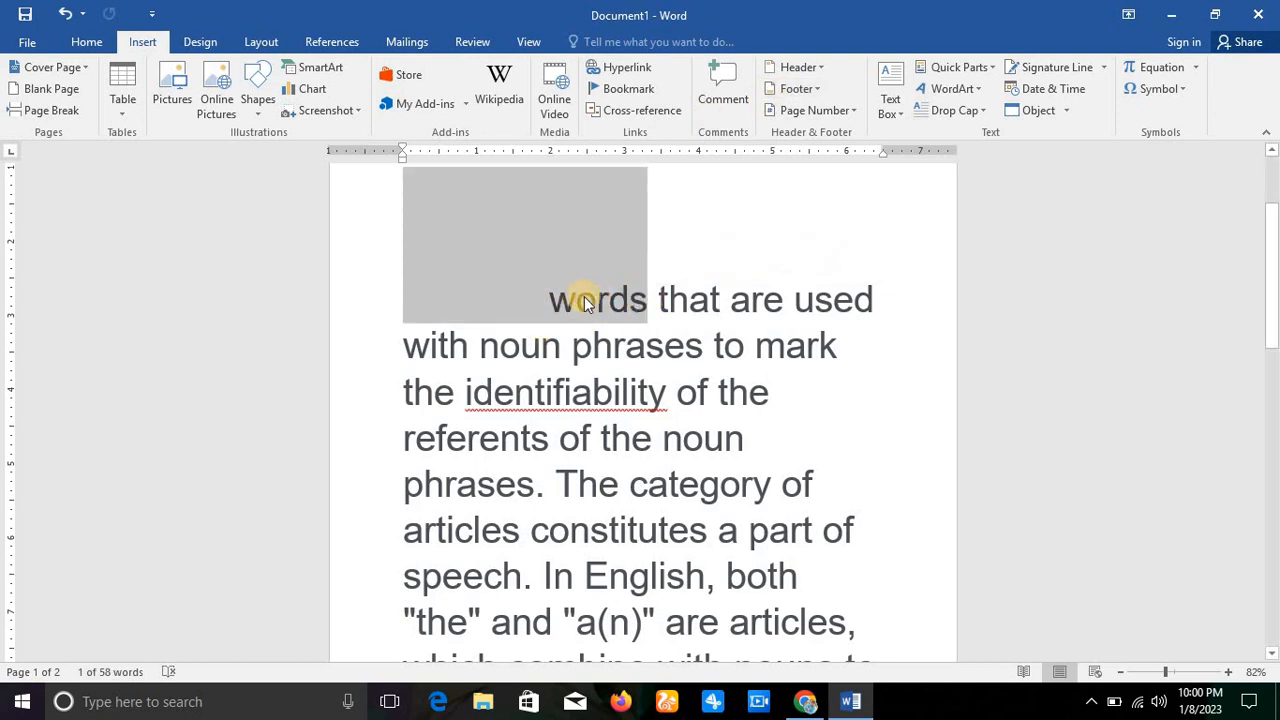
left_click(564, 297)
left_click_drag(554, 296, 650, 296)
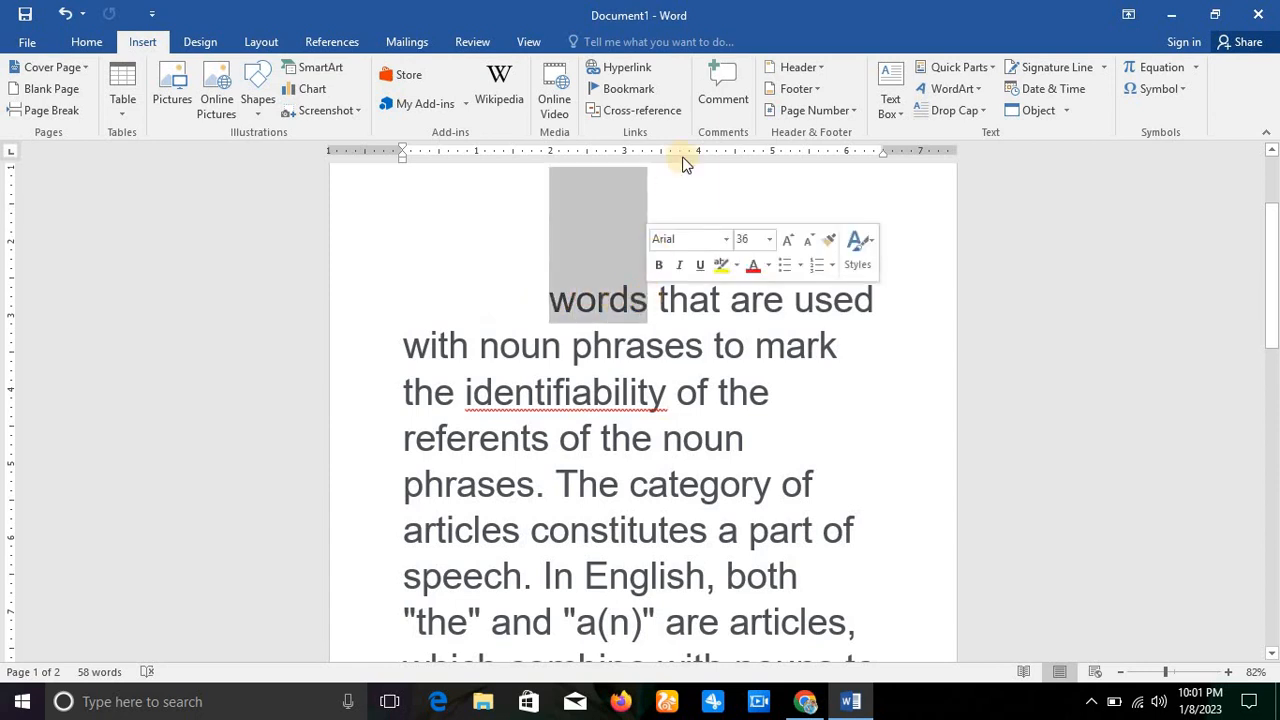
left_click(712, 106)
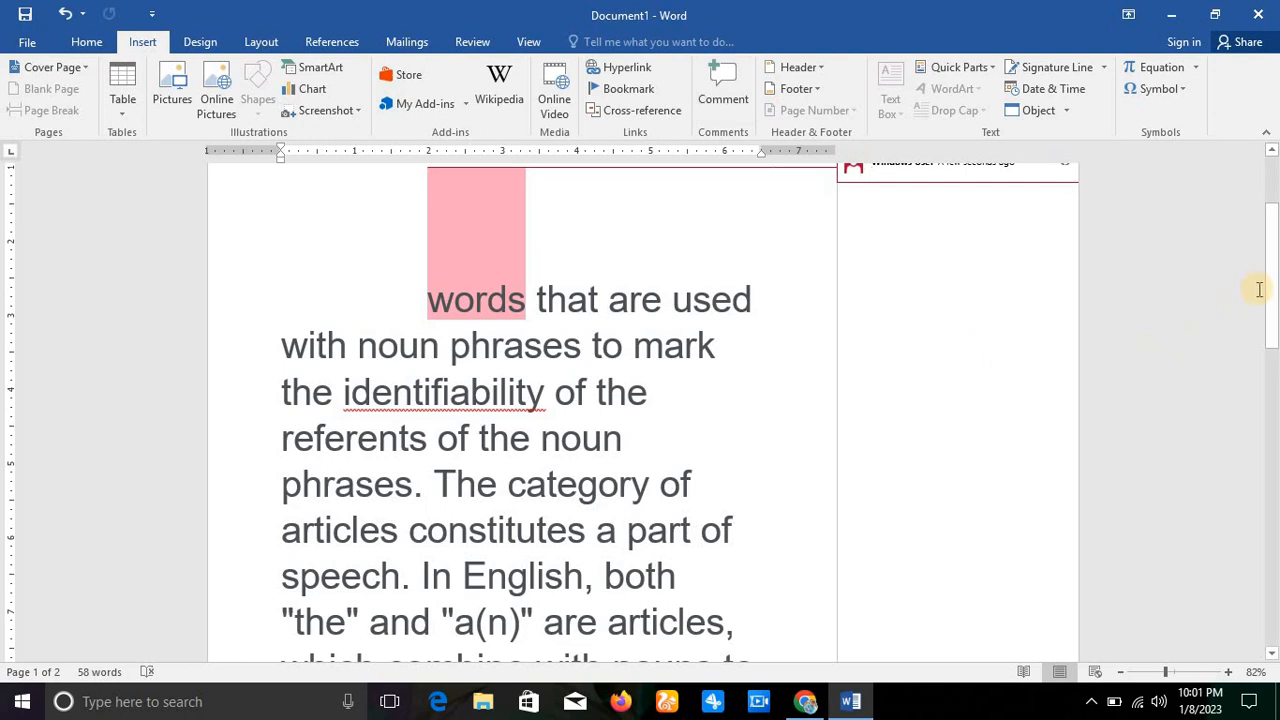
left_click_drag(1271, 286, 1271, 251)
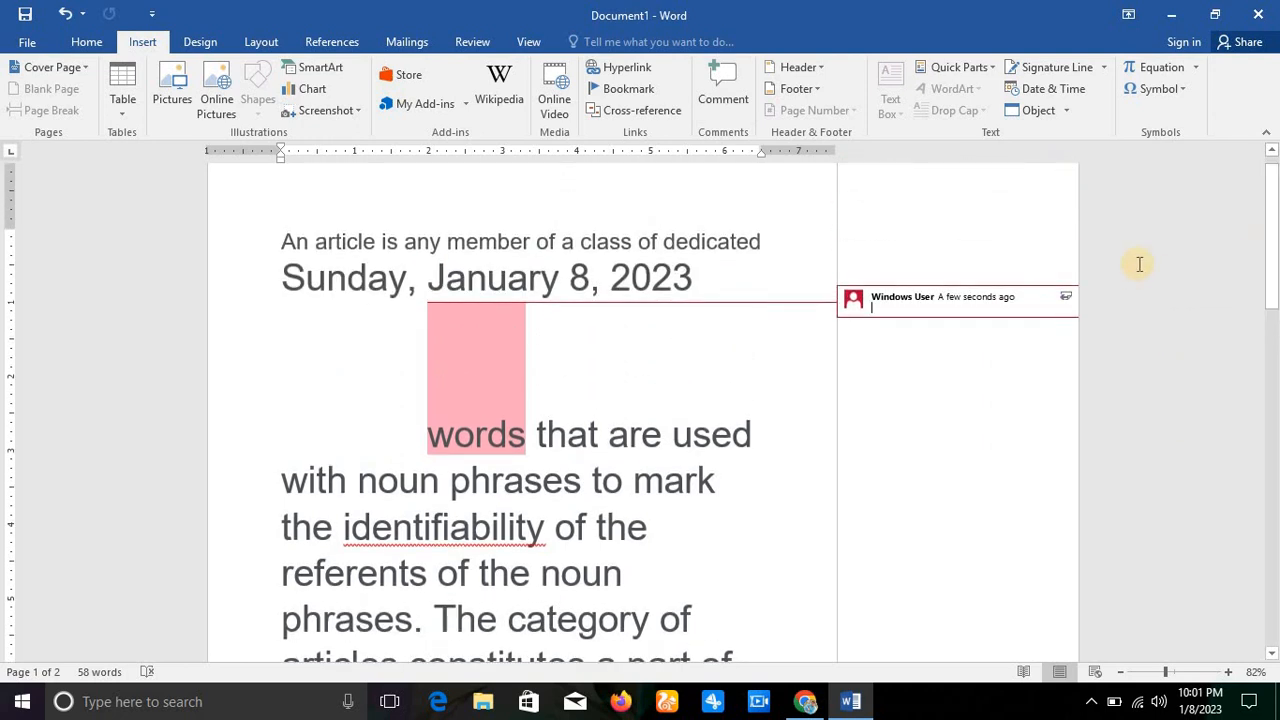
left_click(1076, 313)
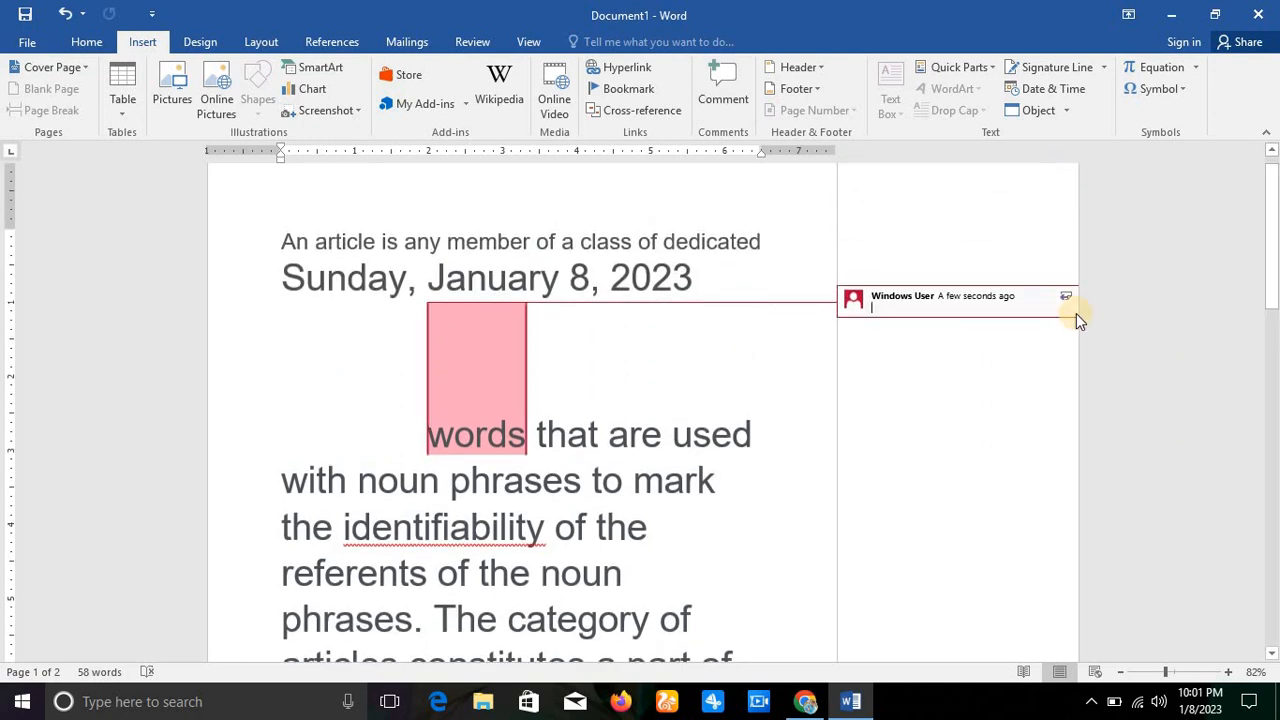
type("a")
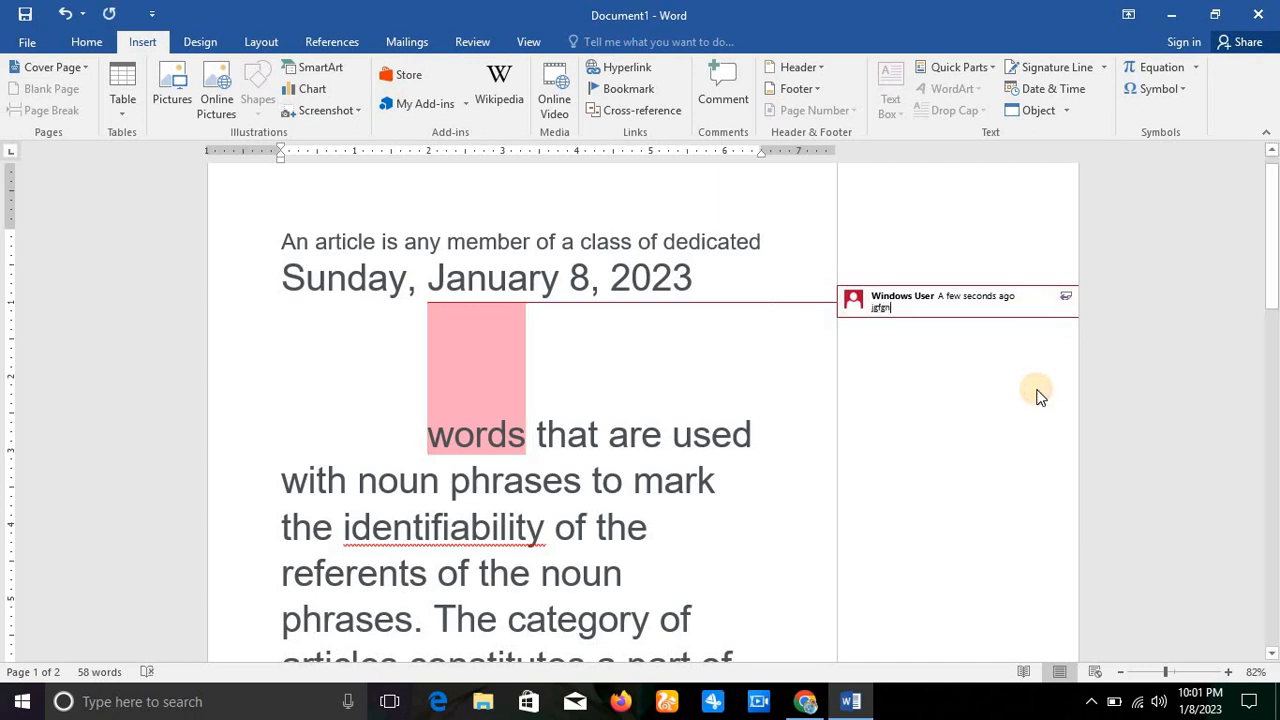
left_click(690, 480)
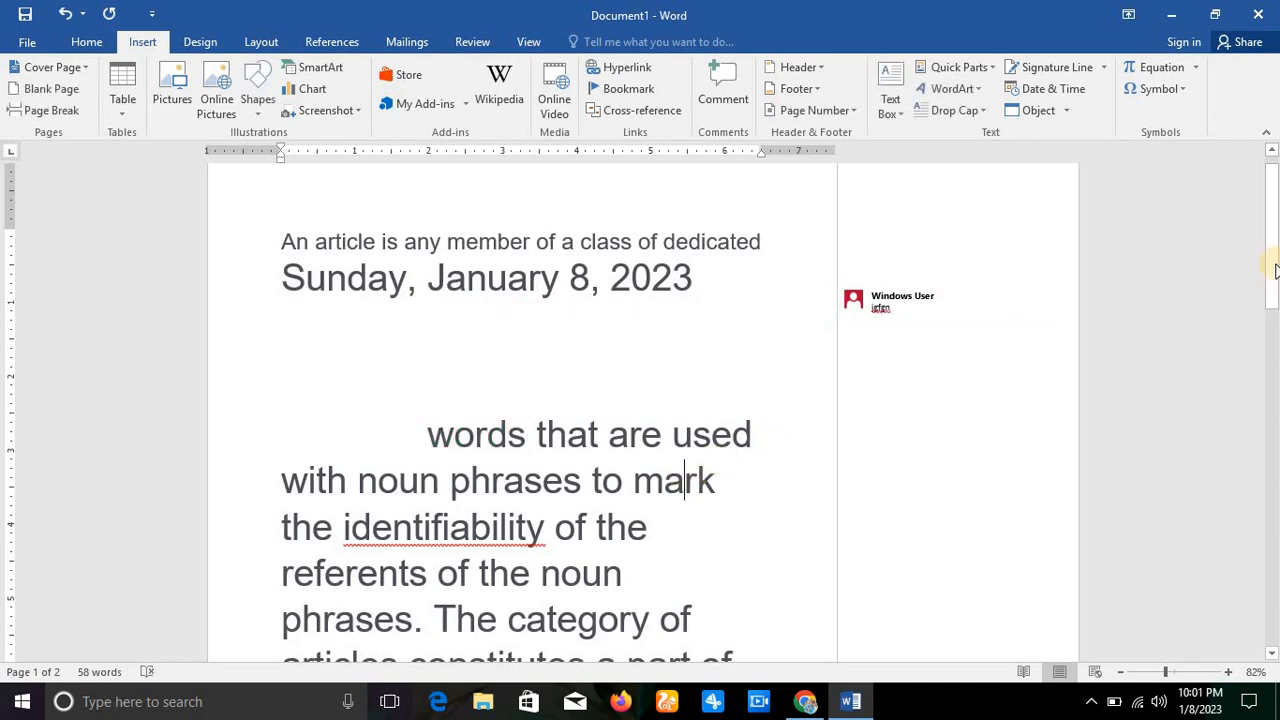
- Examine how the comment in the margin is linked to the word "words" in the text
left_click_drag(1274, 270, 1275, 280)
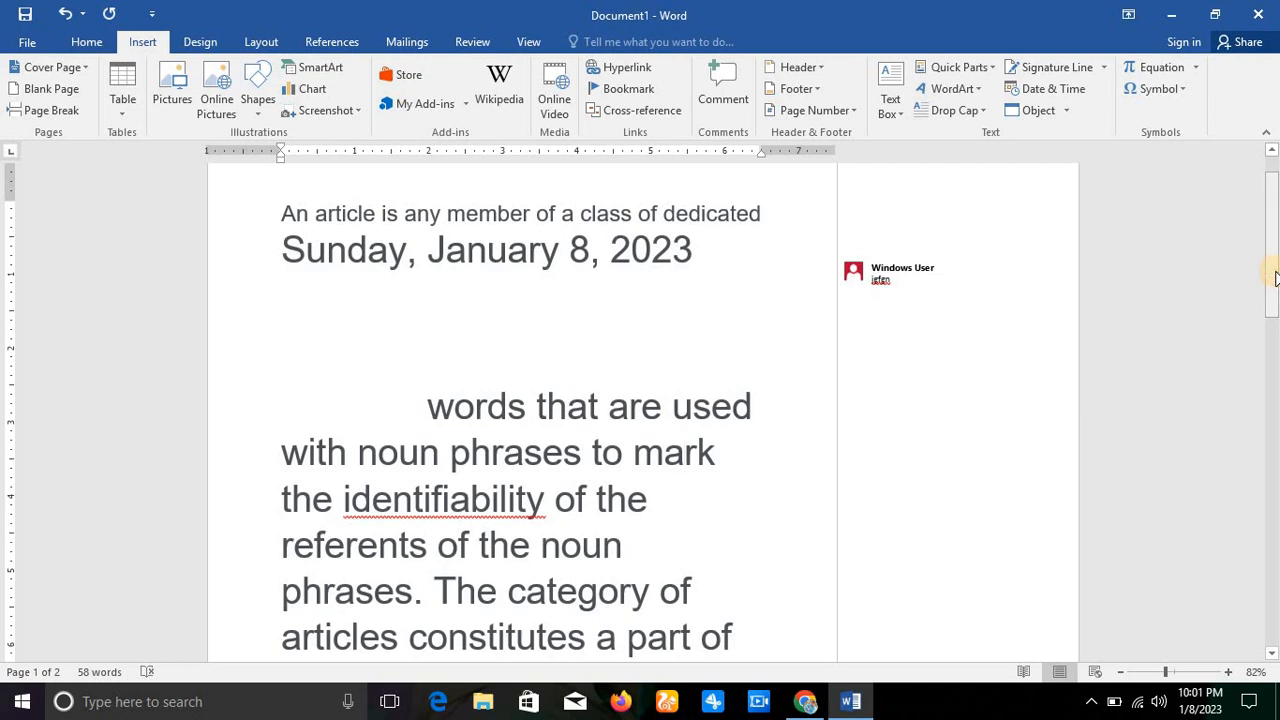
left_click(880, 279)
left_click(1080, 357)
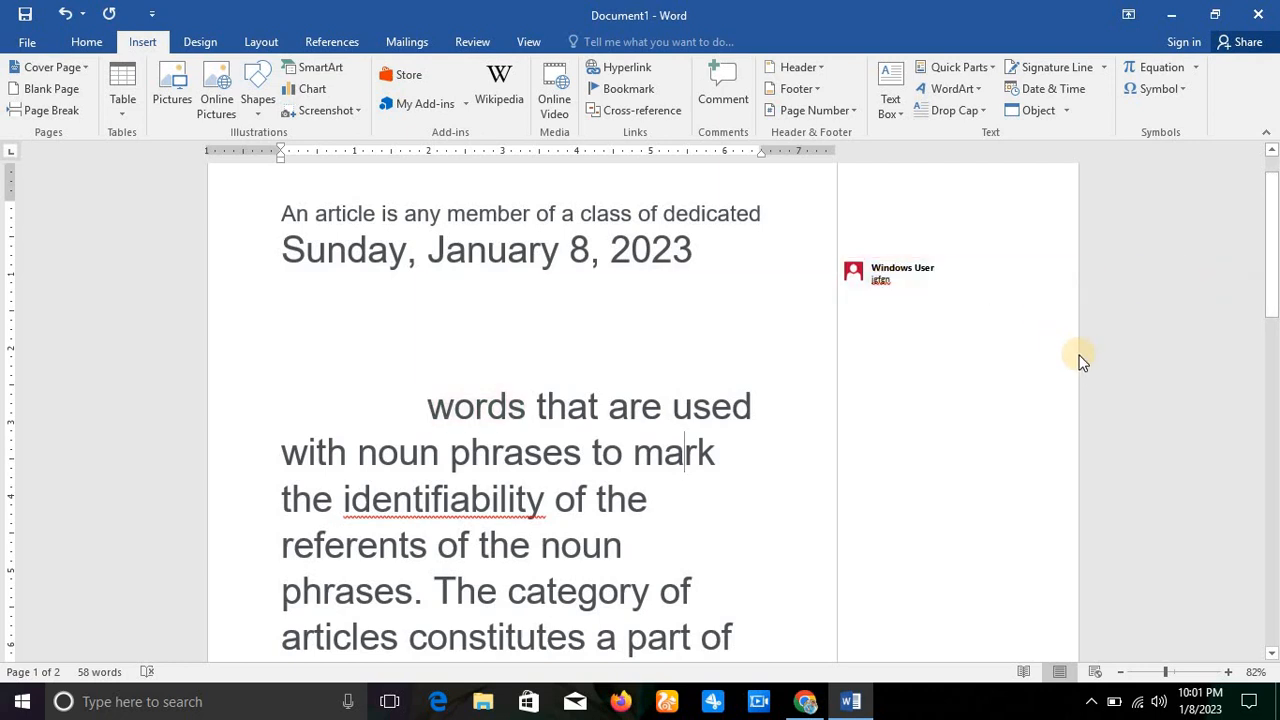
left_click(946, 284)
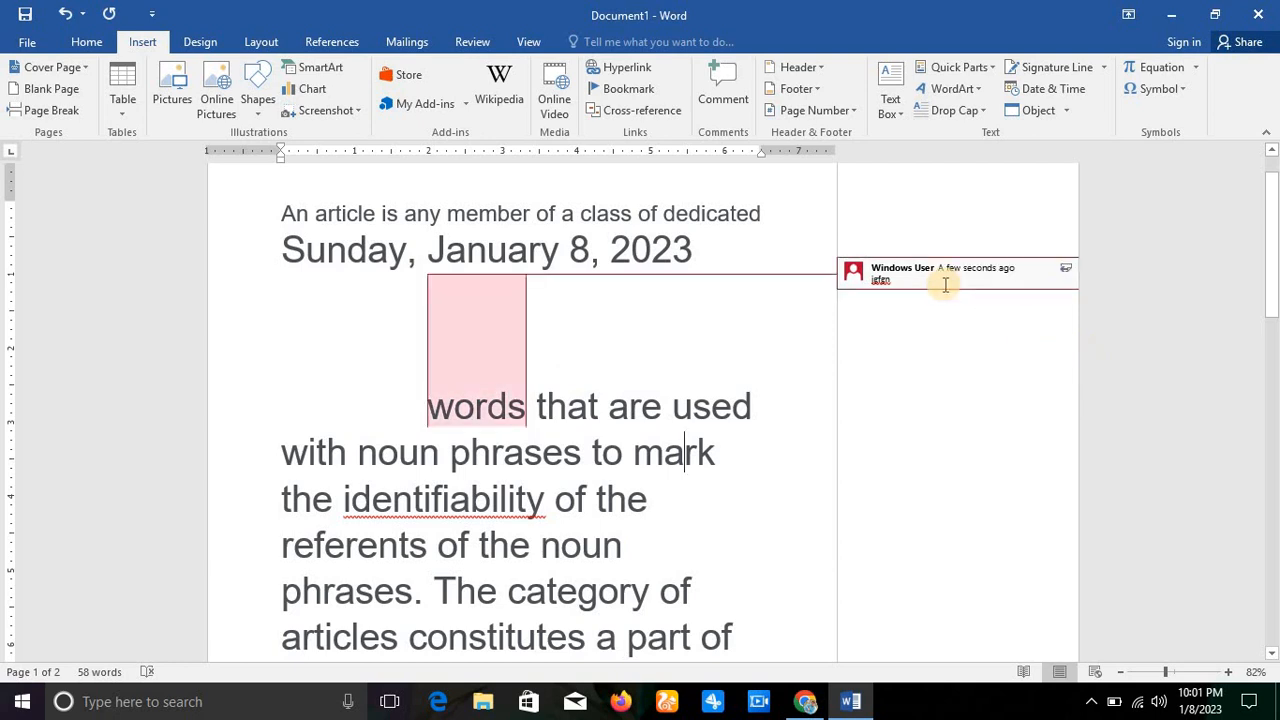
left_click(472, 333)
left_click(884, 287)
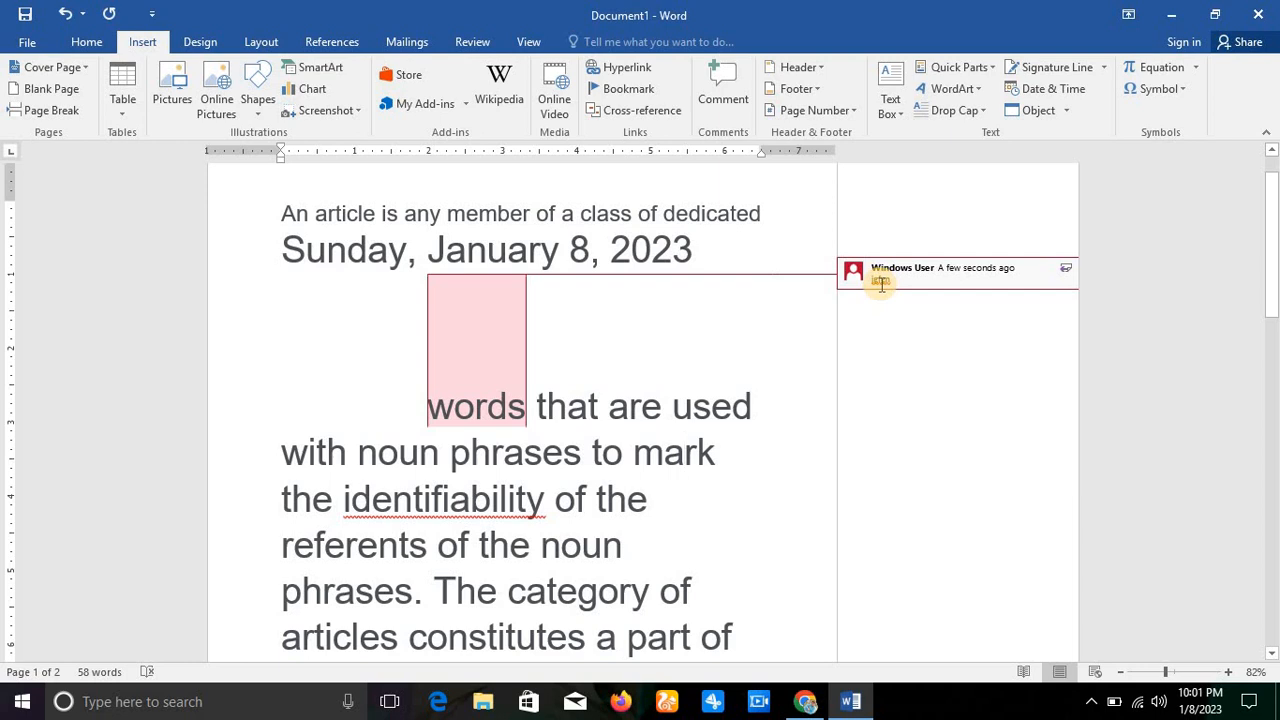
left_click(752, 275)
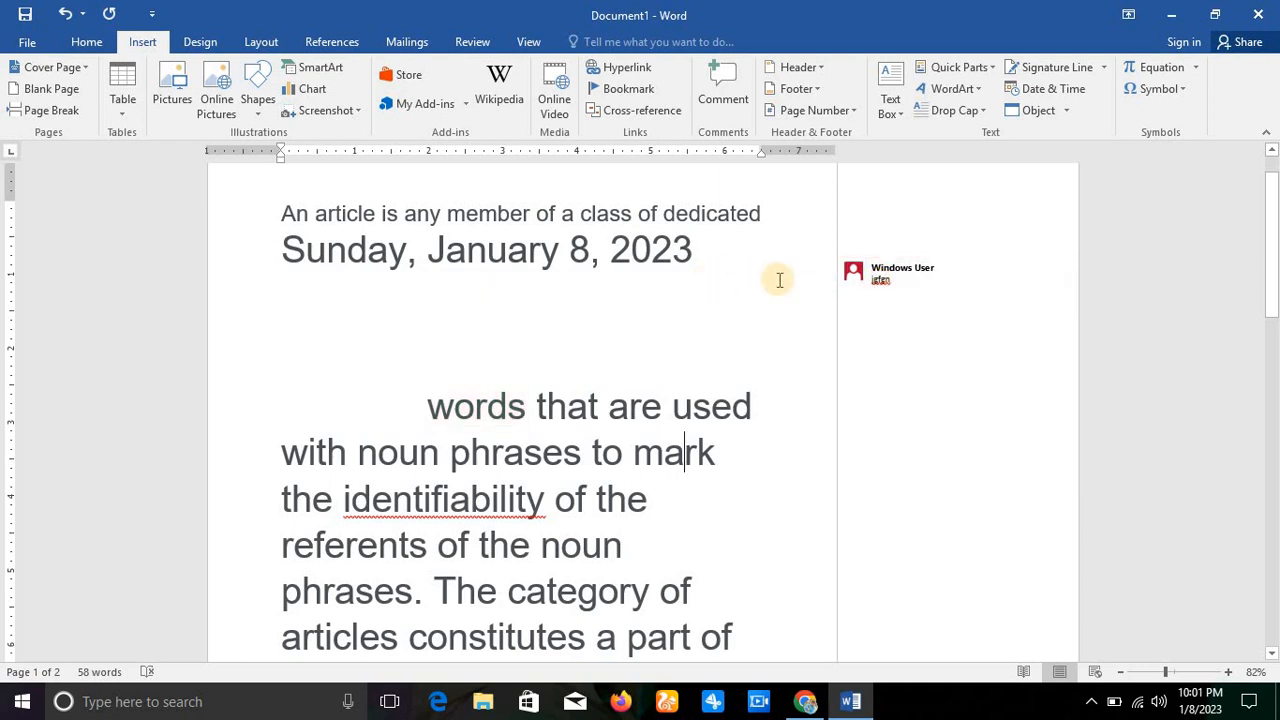
left_click(846, 285)
left_click(470, 350)
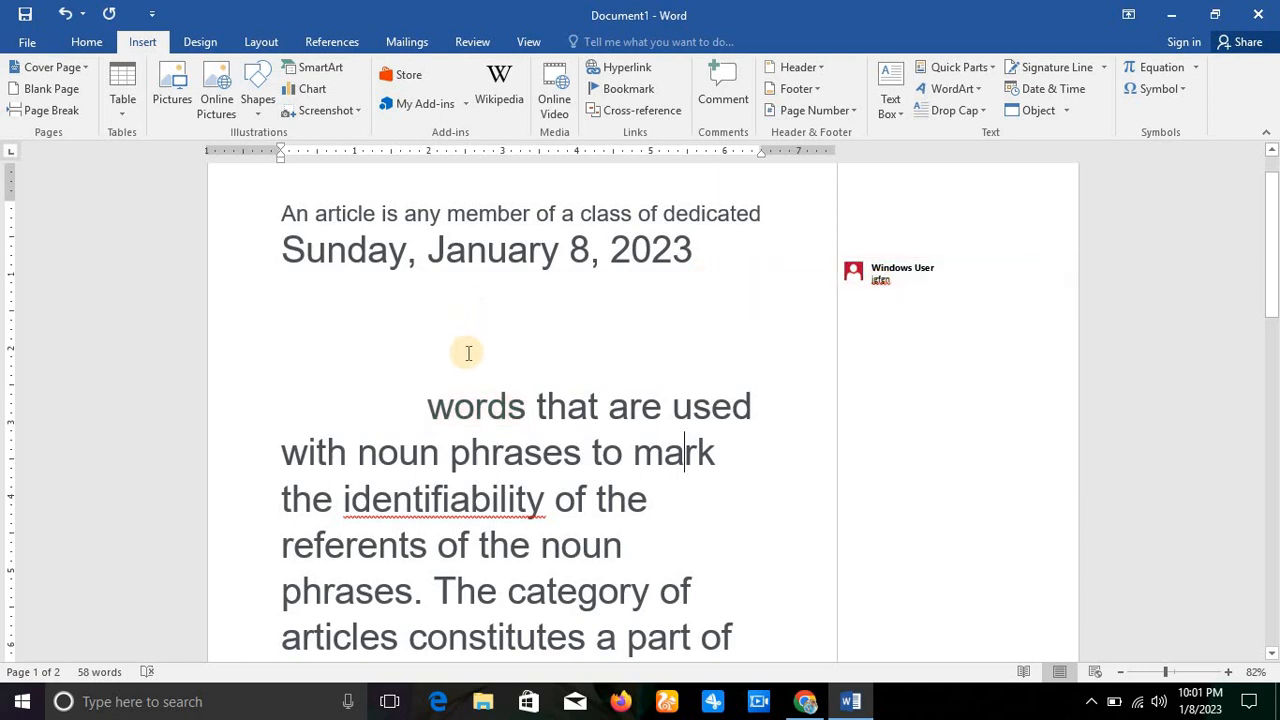
left_click(991, 279)
left_click(976, 307)
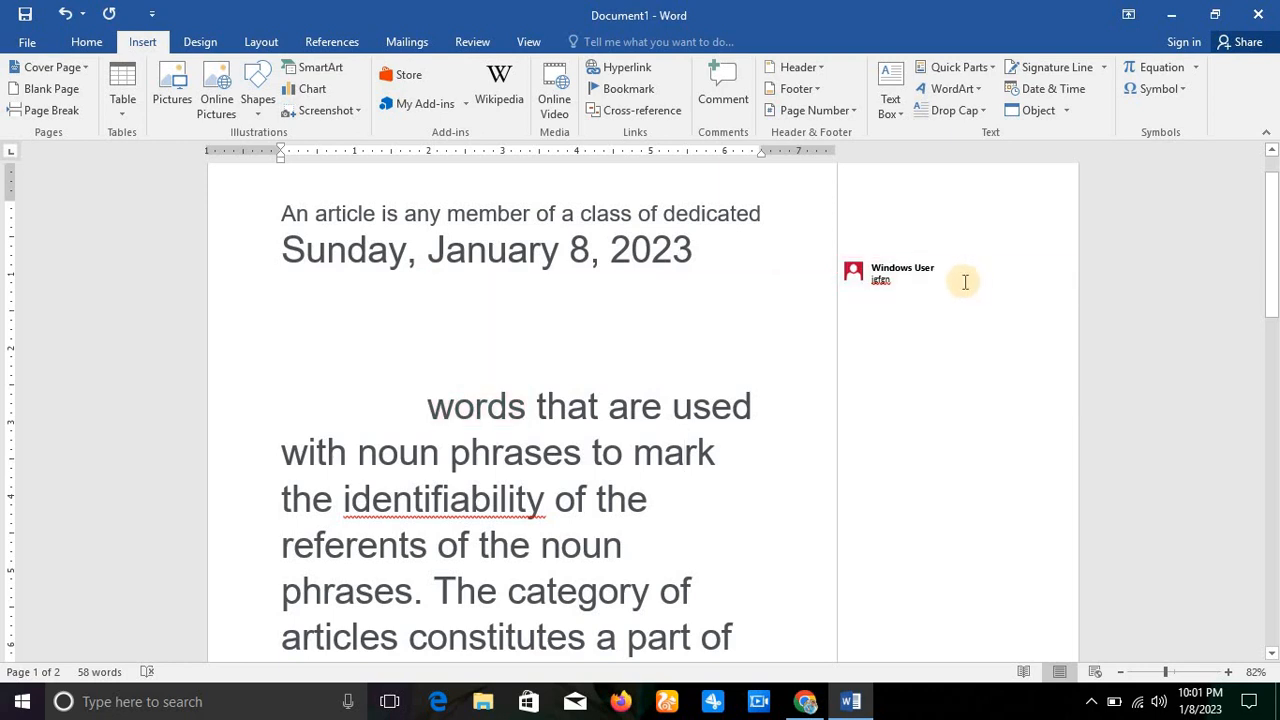
left_click(963, 281)
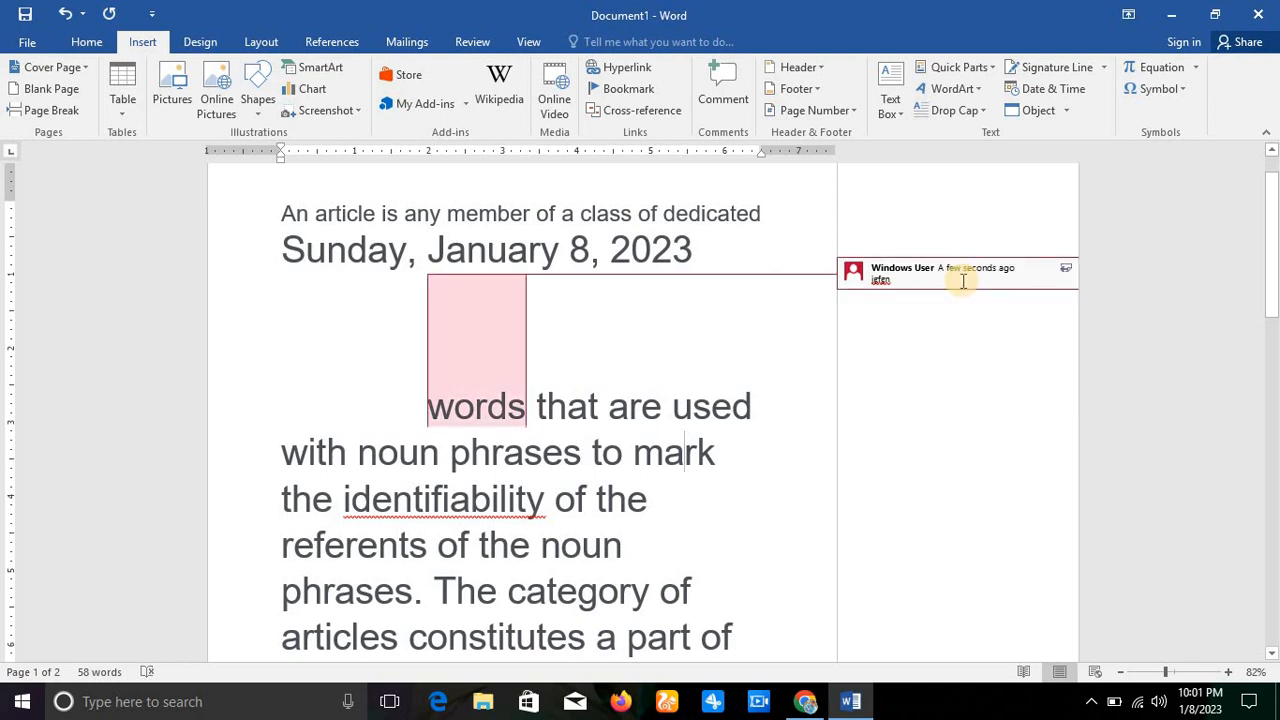
- Undo the comment's text and the comment on the word "words"
key("ctrl+z")
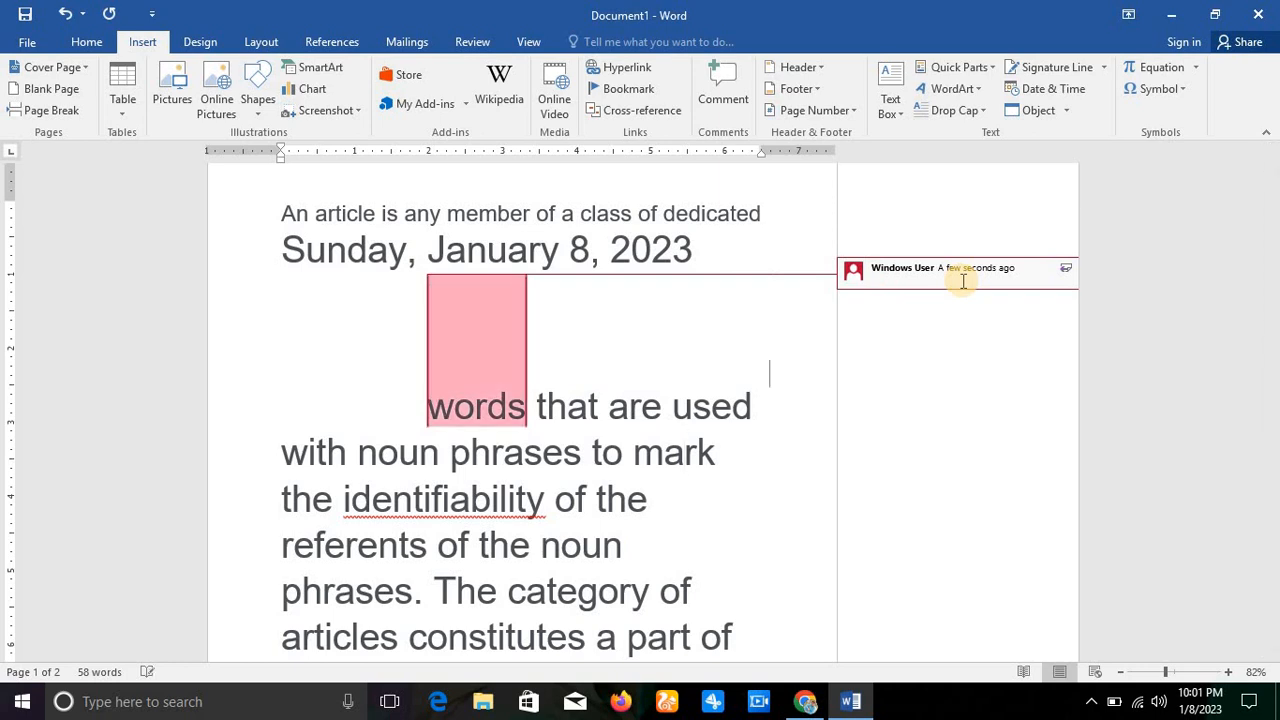
key("ctrl+z")
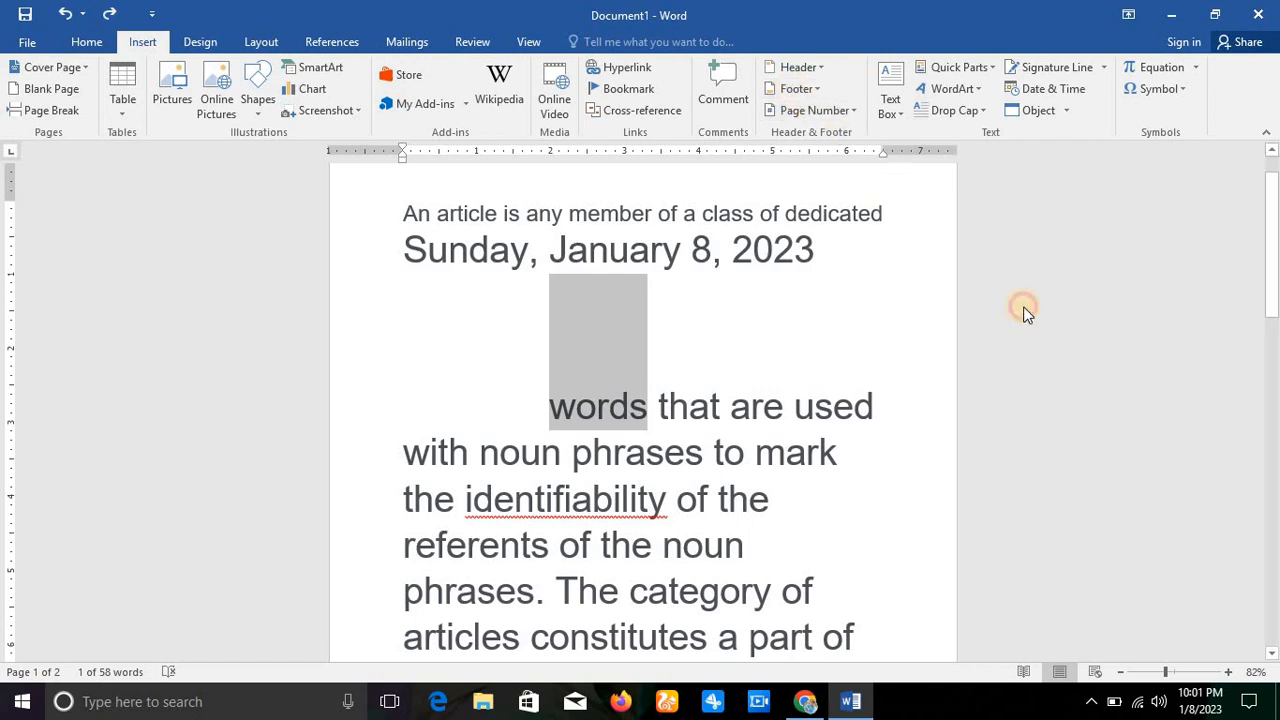
left_click(810, 66)
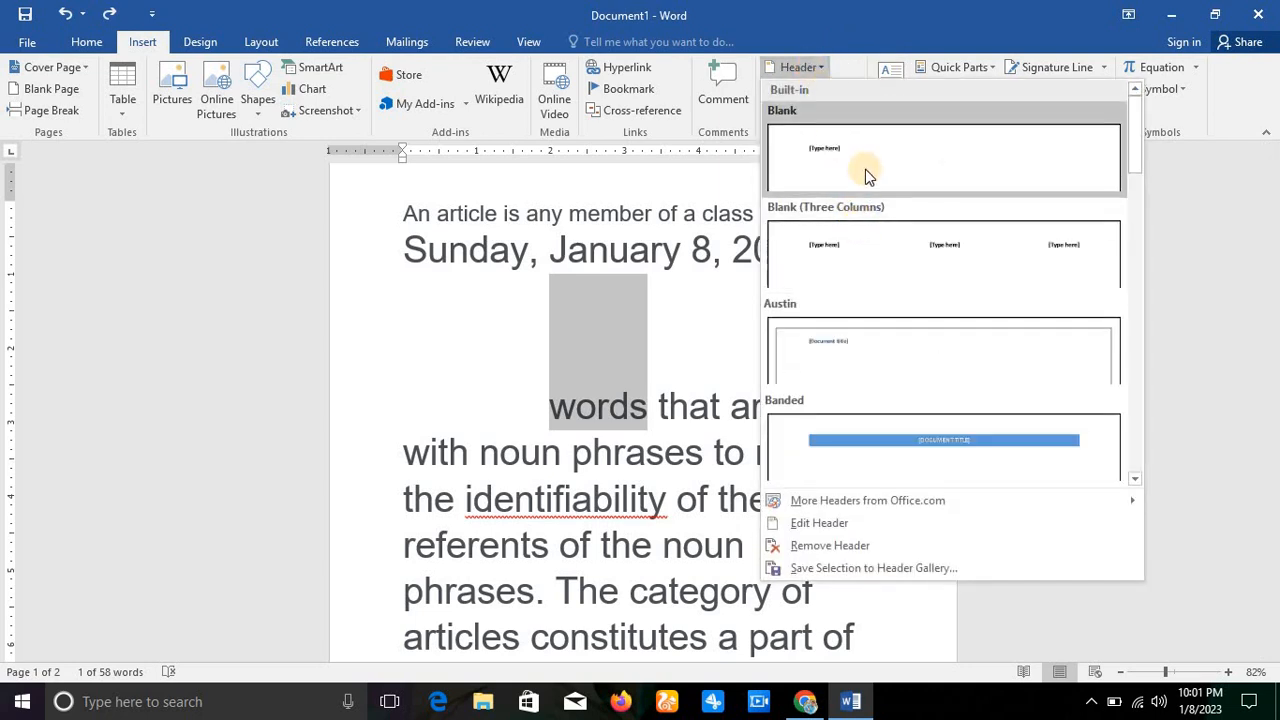
left_click(1166, 236)
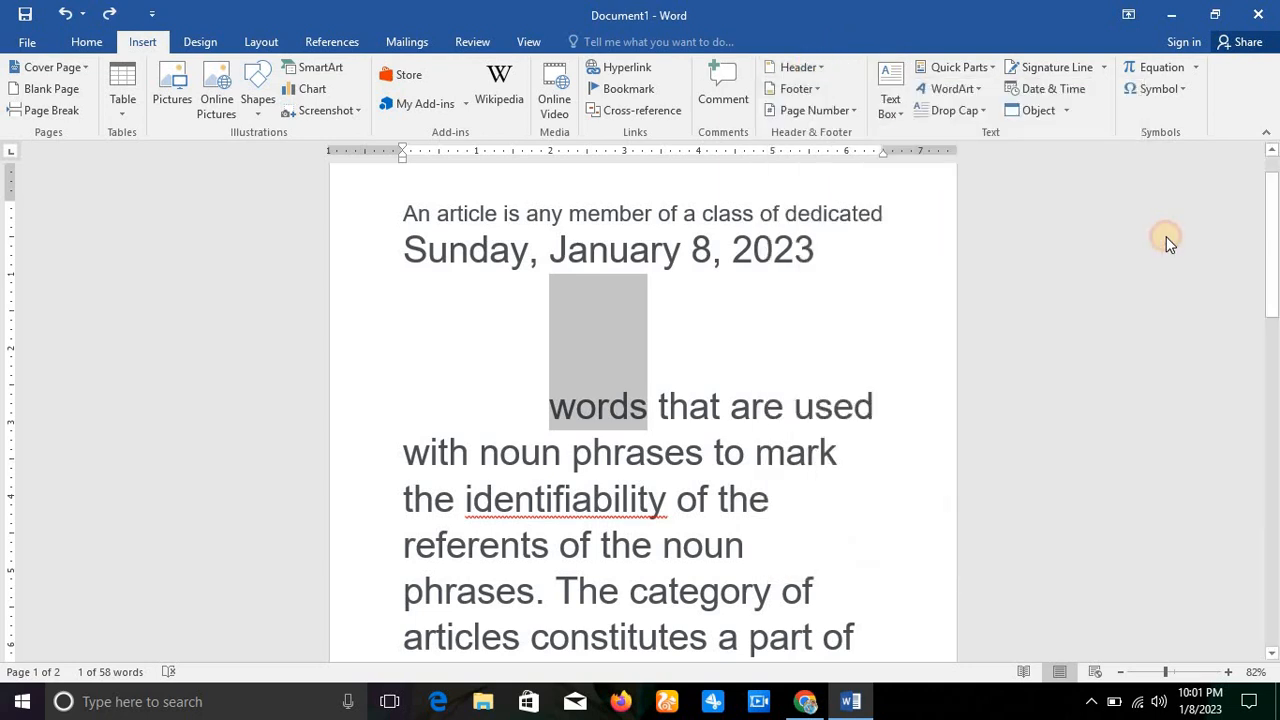
- Insert a Plain Number 1 page number at the top of the page and leave header editing
left_click(843, 117)
mouse_move(839, 141)
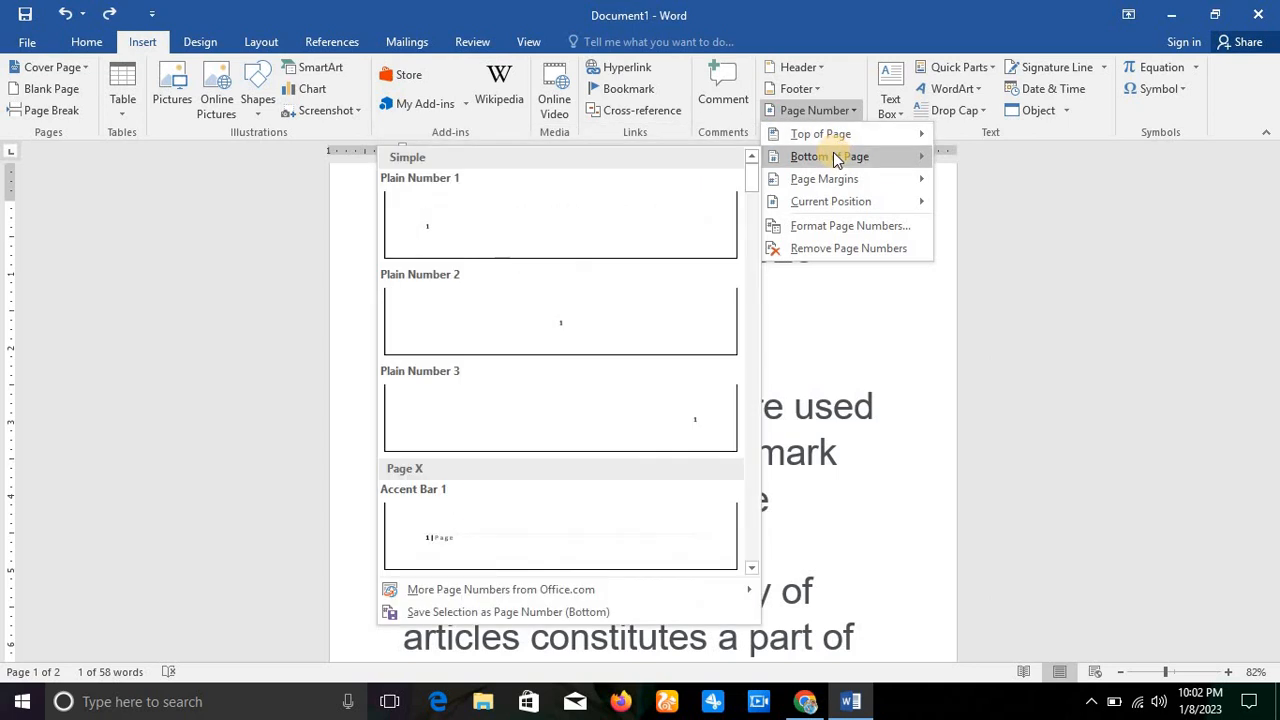
mouse_move(820, 195)
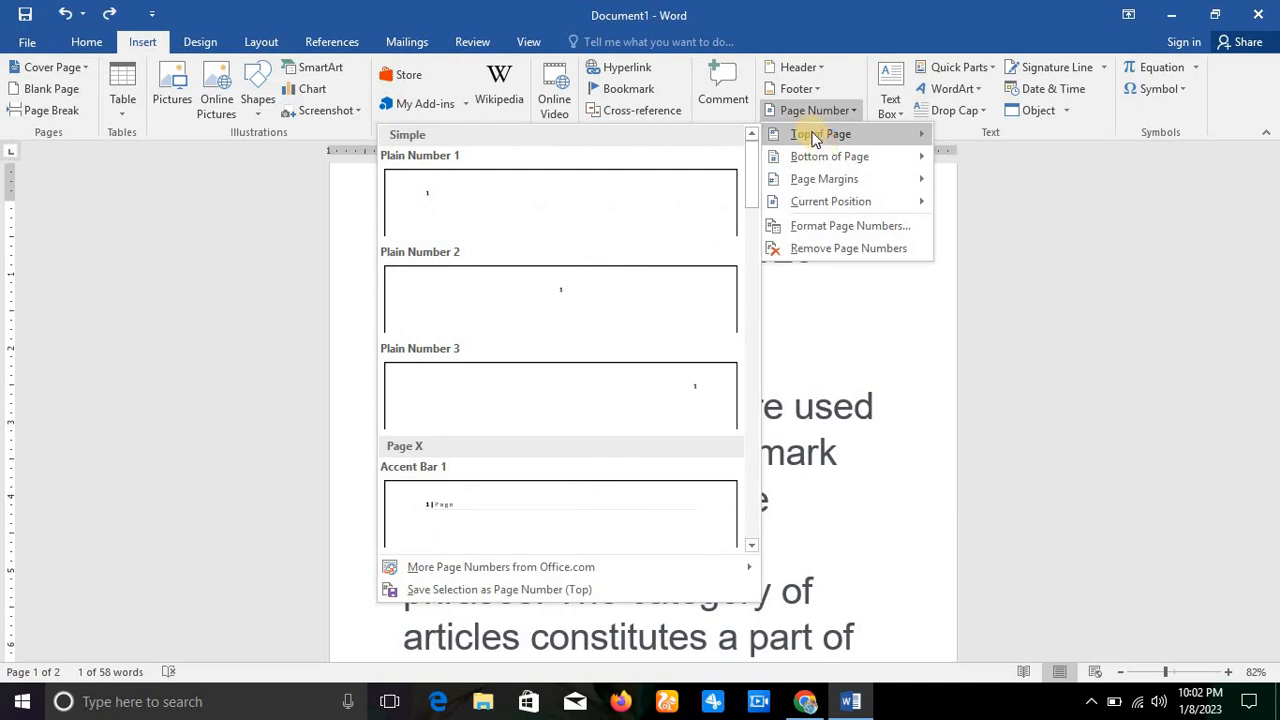
left_click(618, 195)
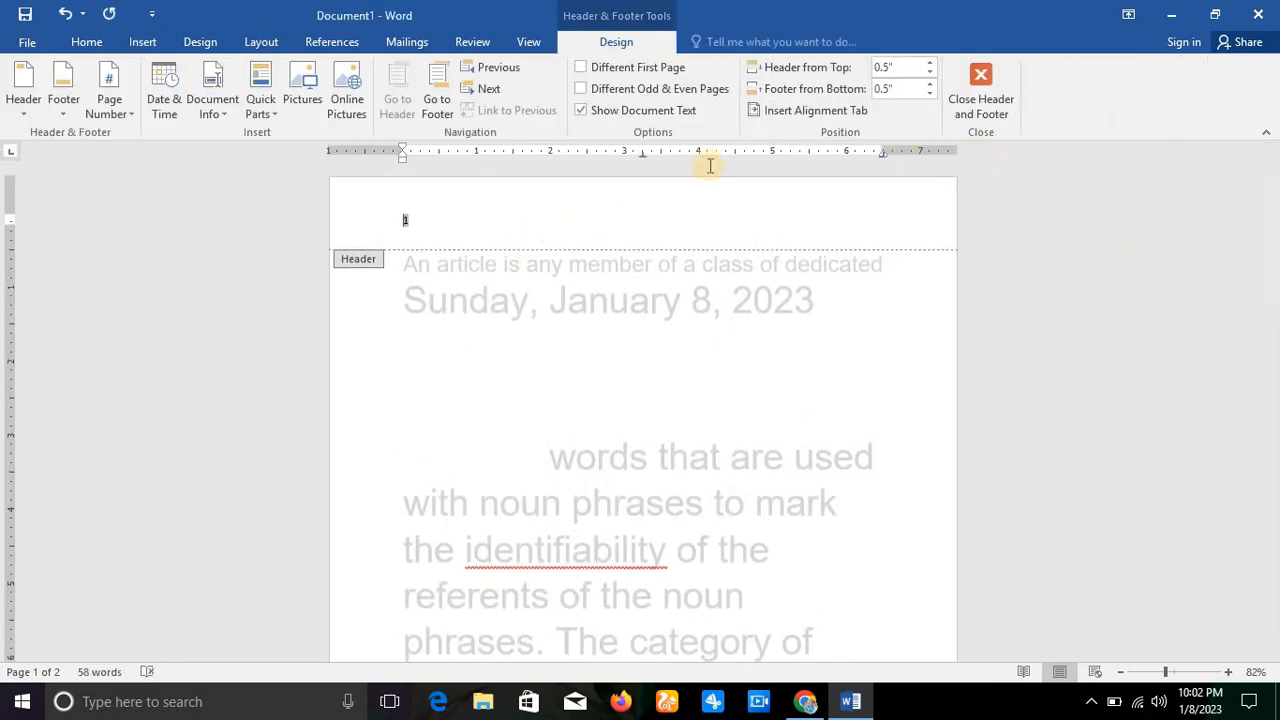
left_click(1002, 75)
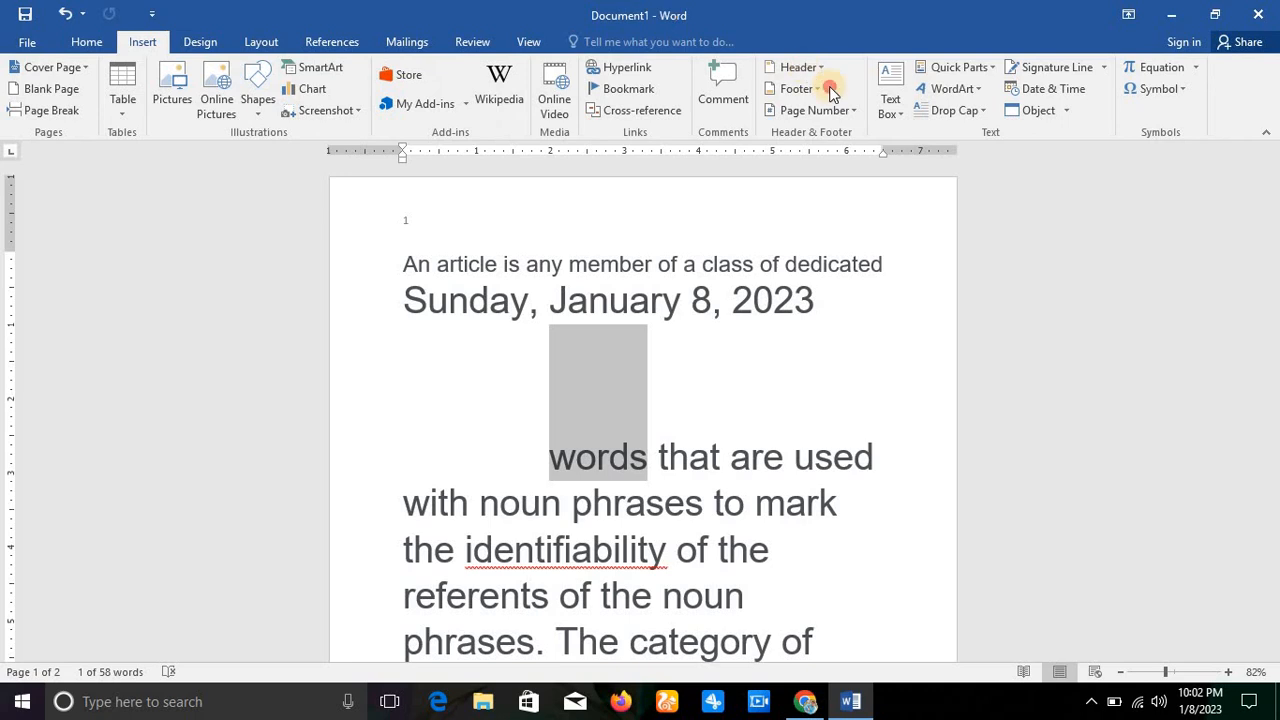
- Insert the built-in Banded Sidebar text box into the document
left_click(876, 106)
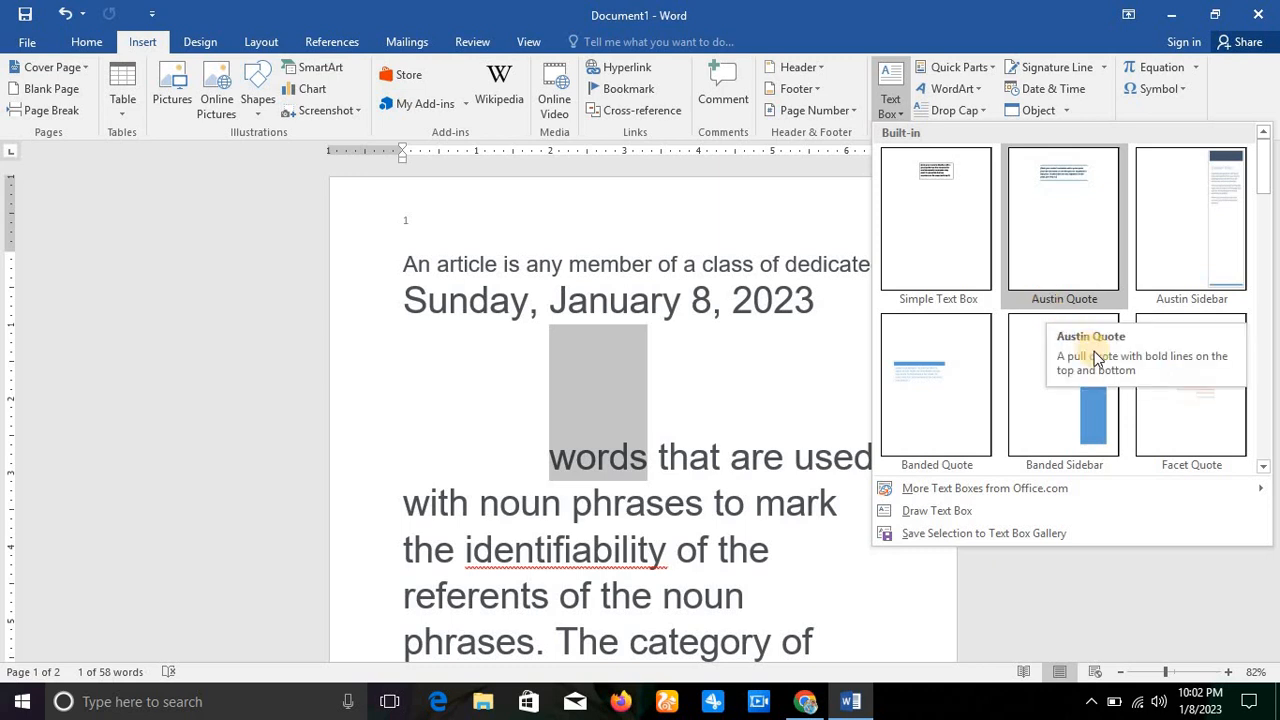
left_click(1266, 189)
mouse_move(1266, 189)
left_mouse_down()
mouse_move(1266, 249)
mouse_move(1260, 171)
left_mouse_up()
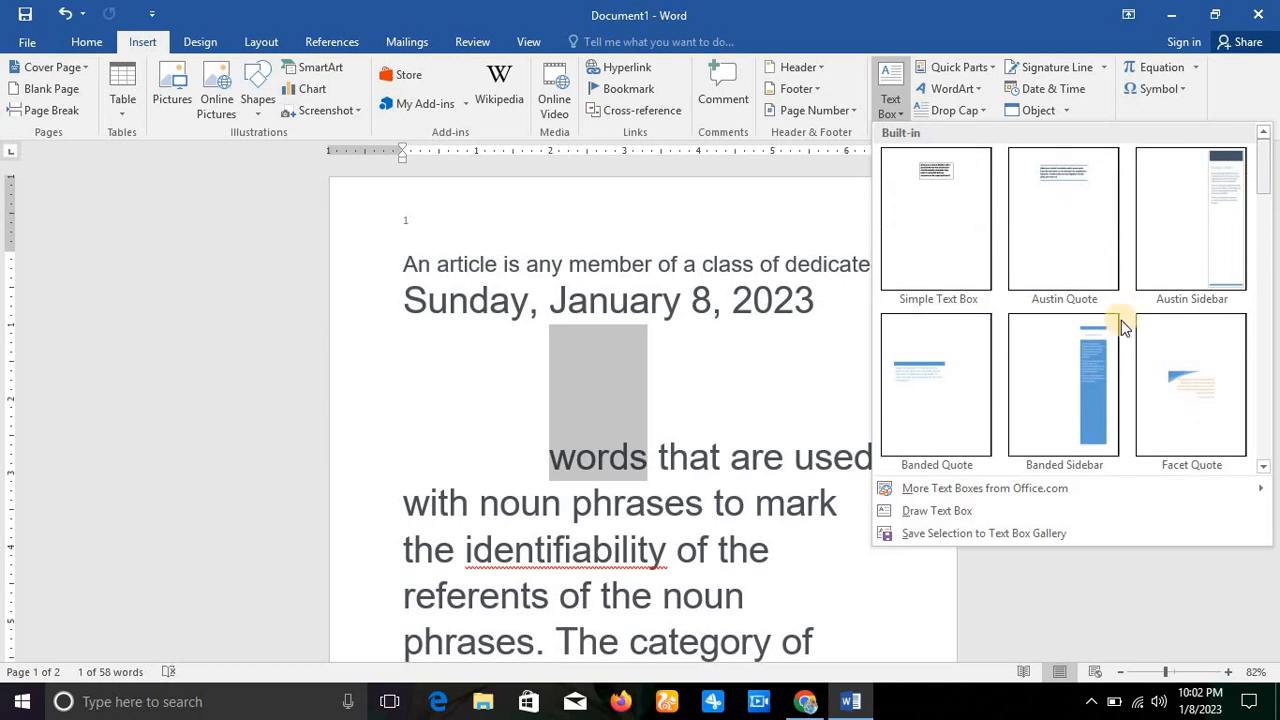
left_click(1103, 360)
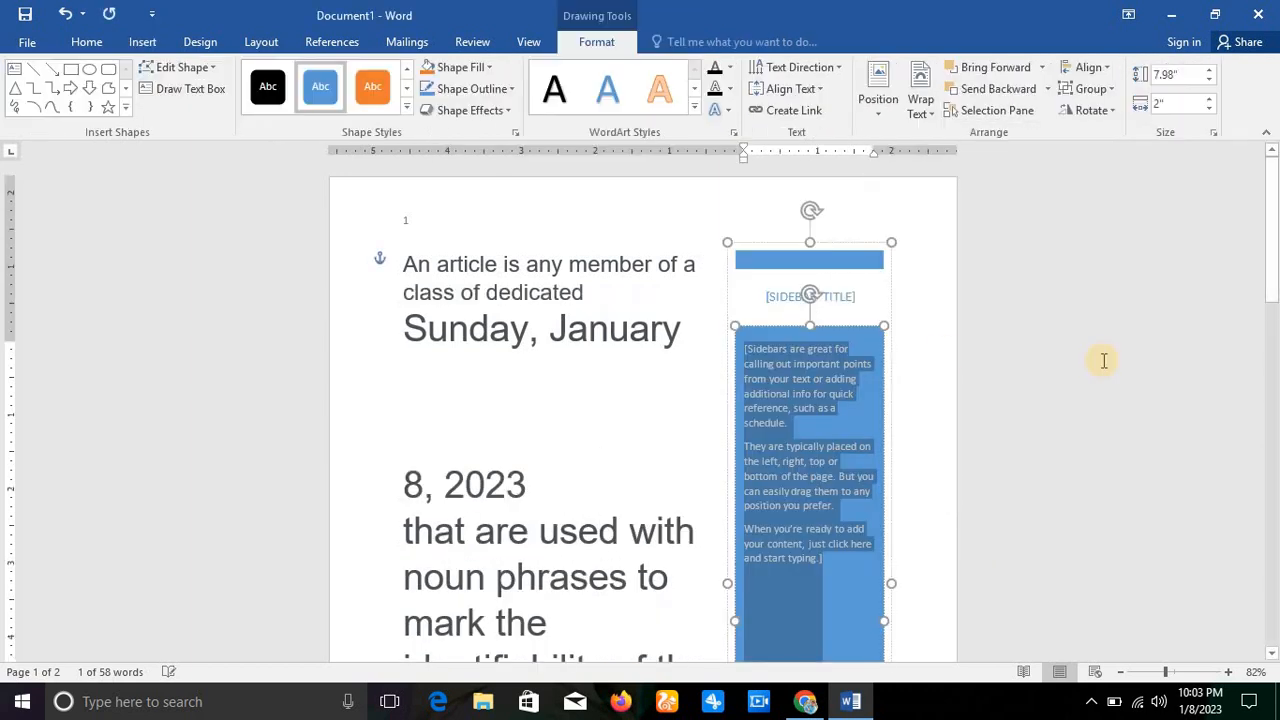
- Undo the insertion of the Banded Sidebar text box
left_click(704, 368)
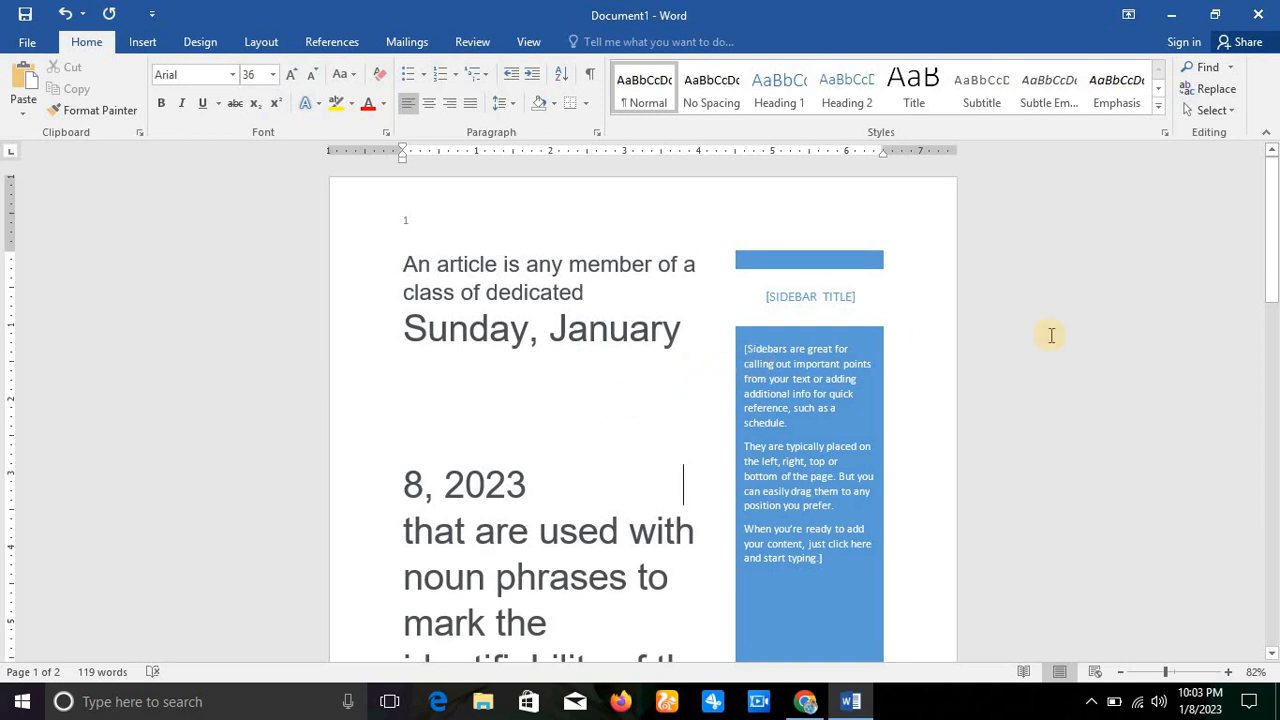
left_click_drag(1270, 286, 1234, 295)
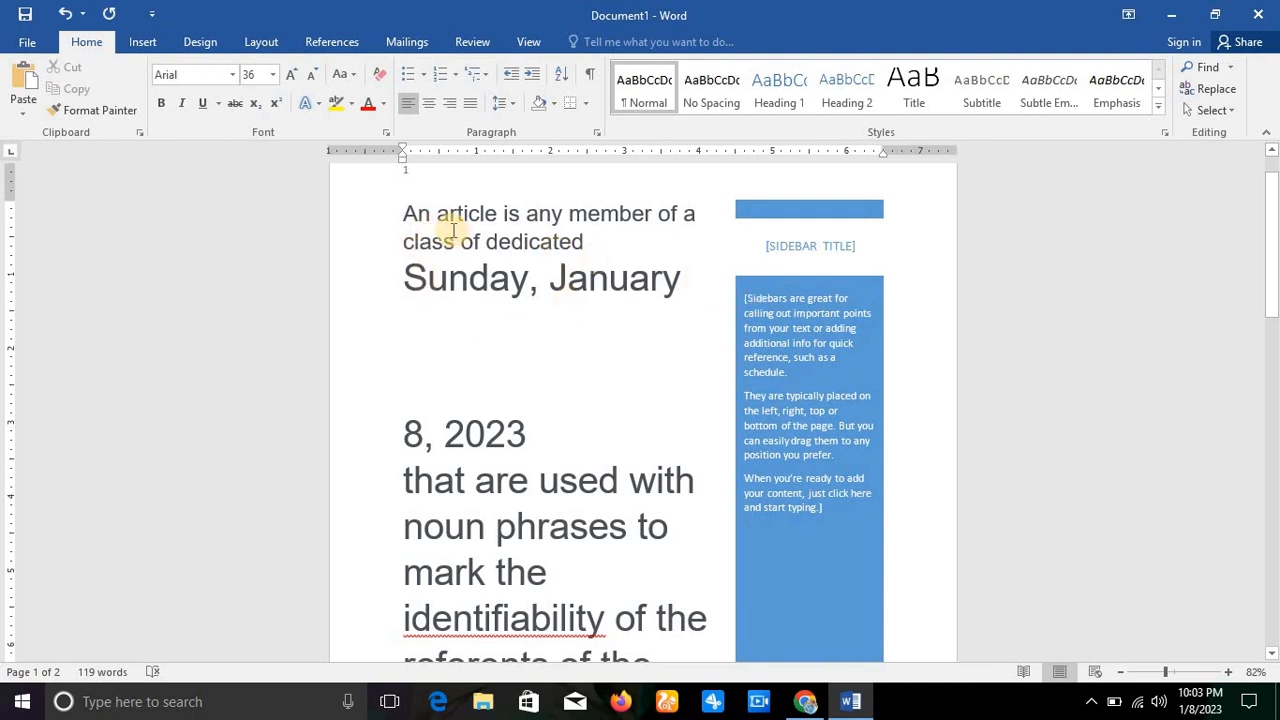
left_click_drag(466, 224, 680, 323)
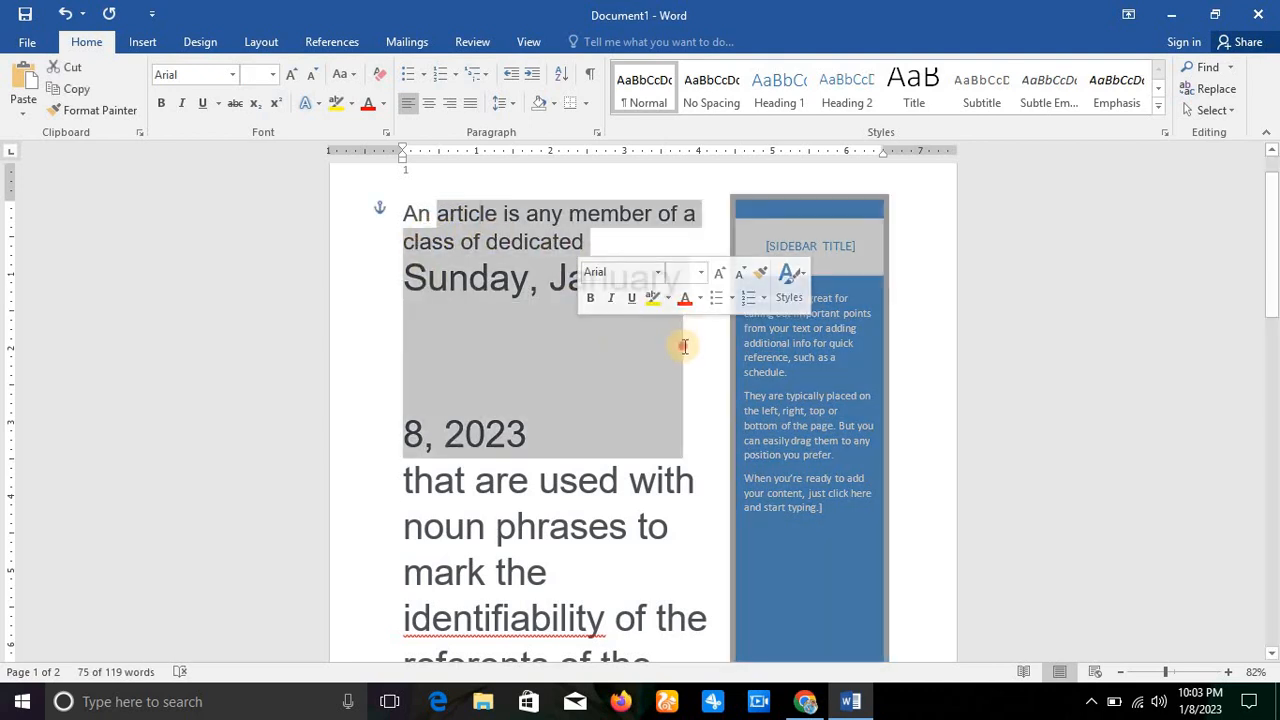
left_click(790, 357)
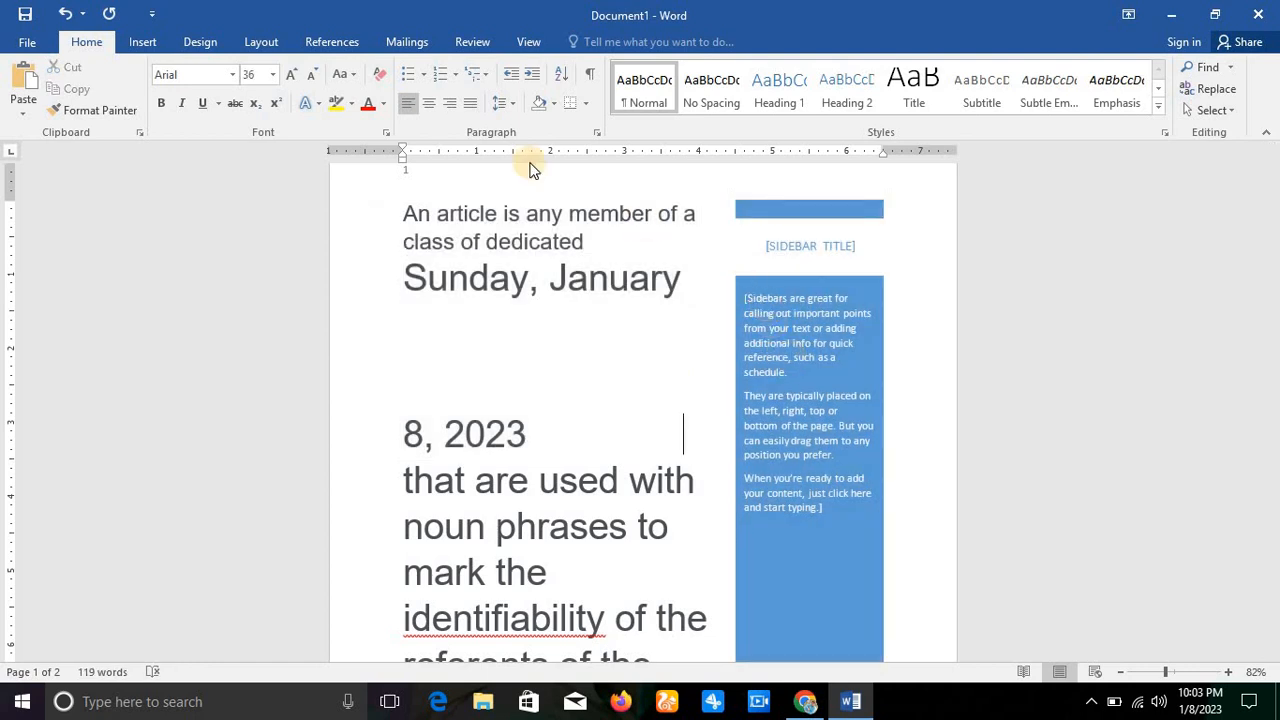
key("ctrl+z")
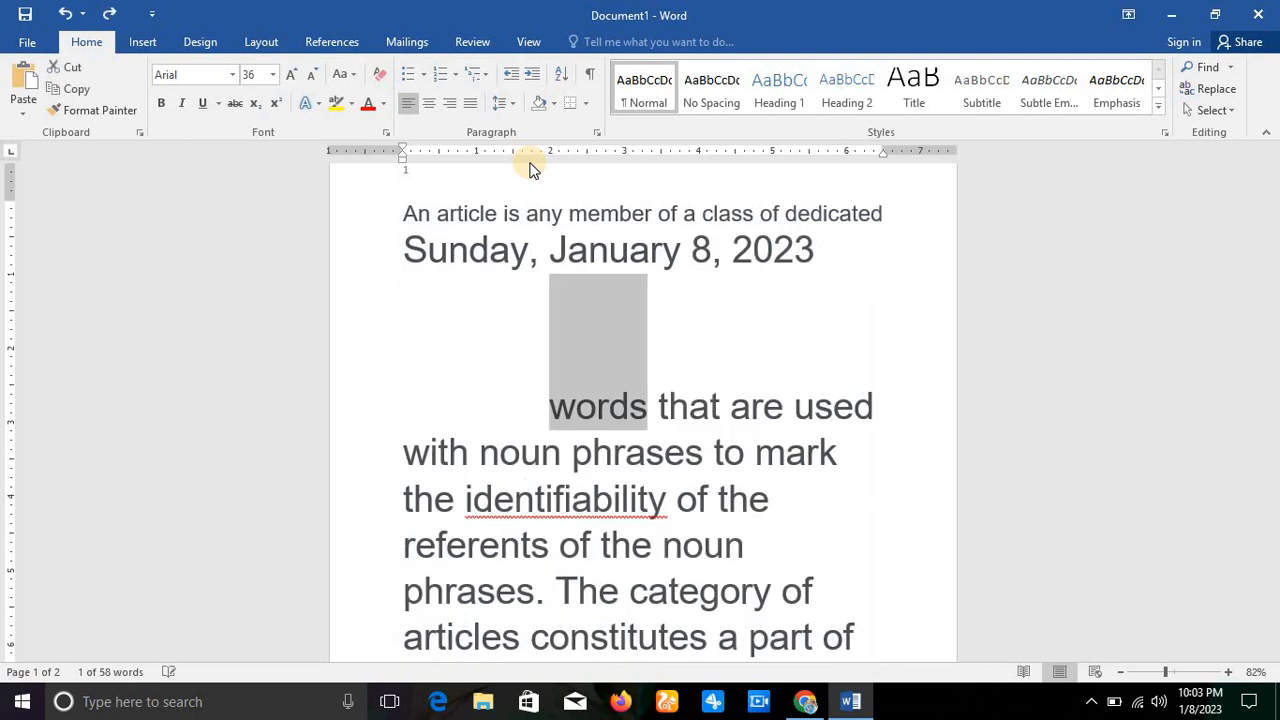
- Convert the selected word "words" into WordArt with the gold style in the middle row of the gallery
left_click(142, 41)
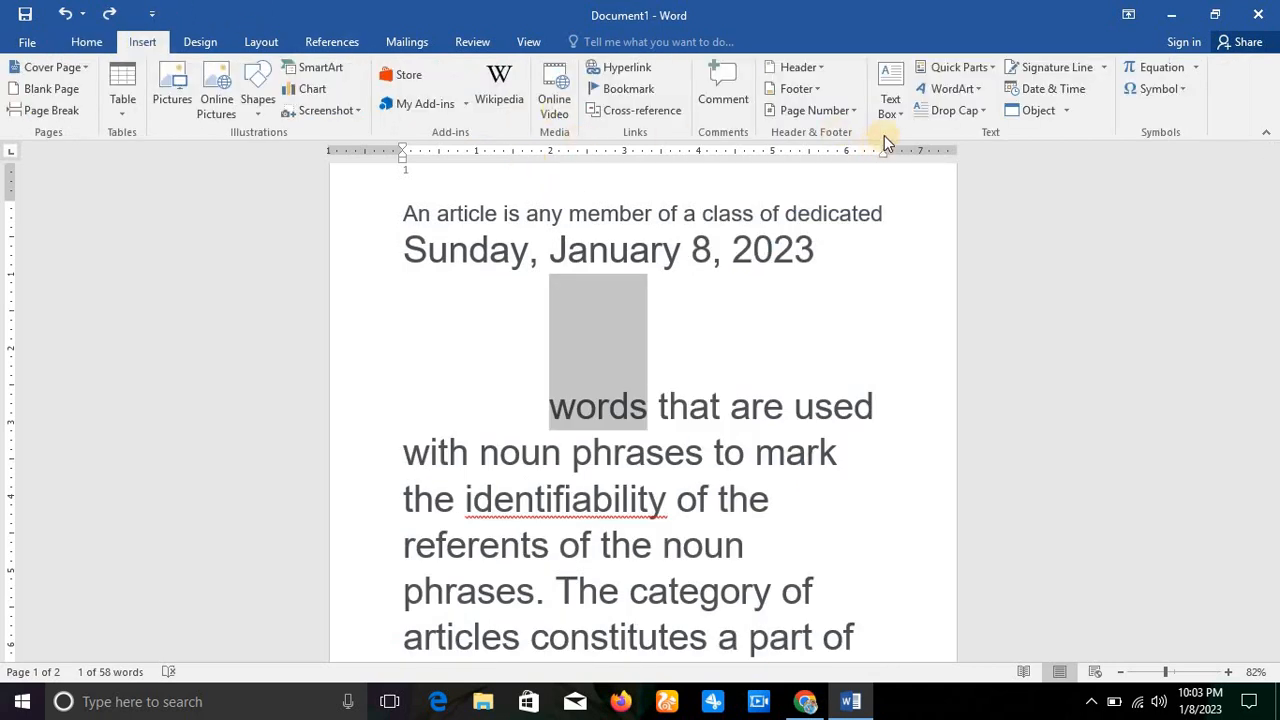
left_click(993, 68)
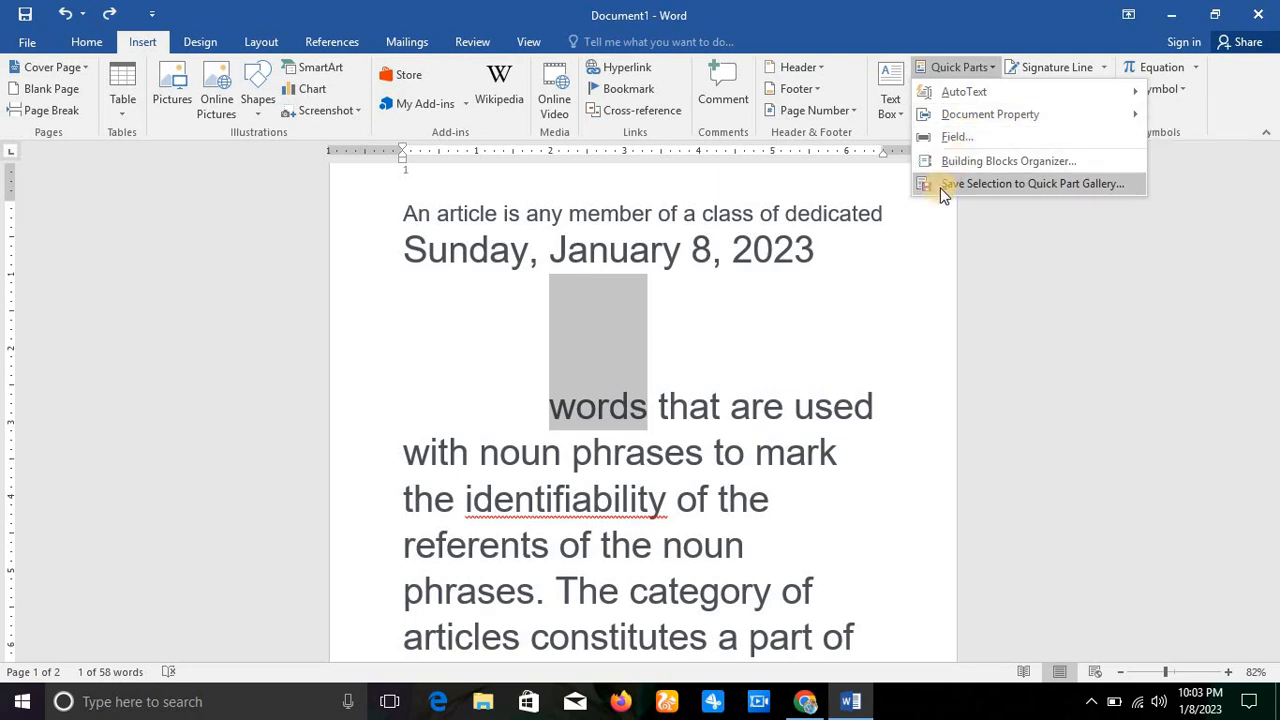
left_click(1001, 219)
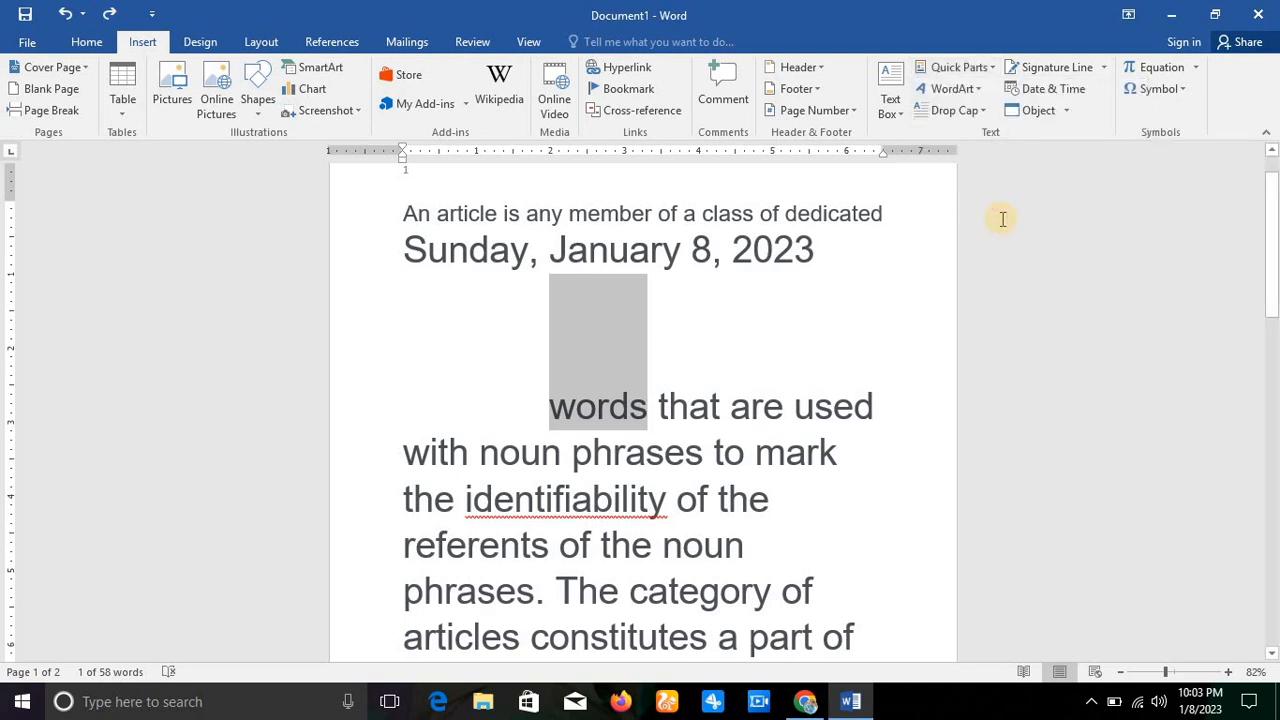
left_click(963, 88)
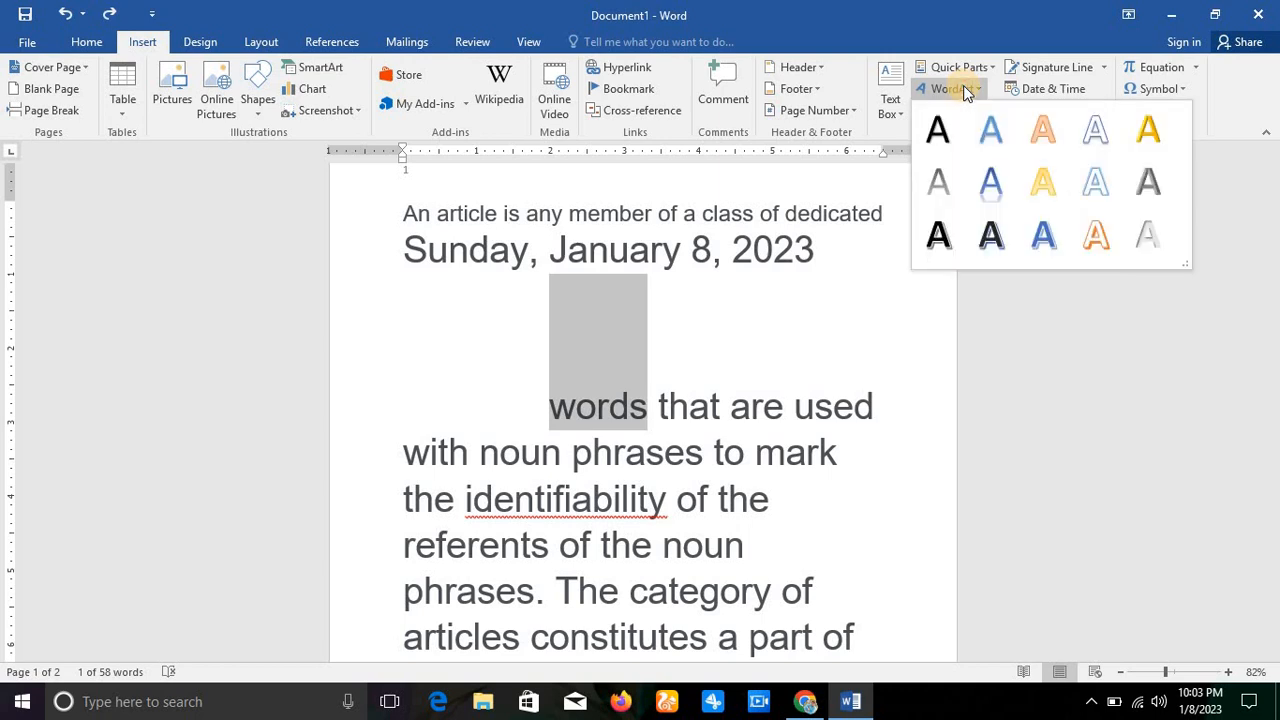
left_click(1034, 192)
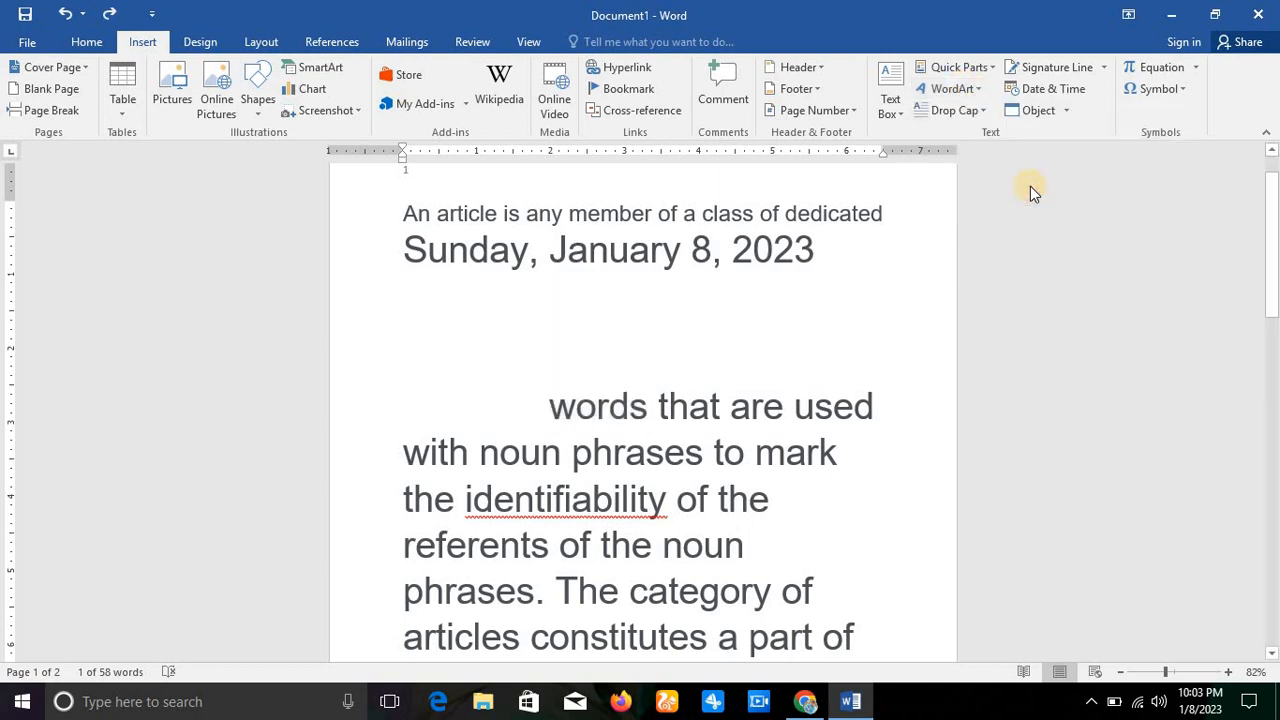
left_click(1016, 259)
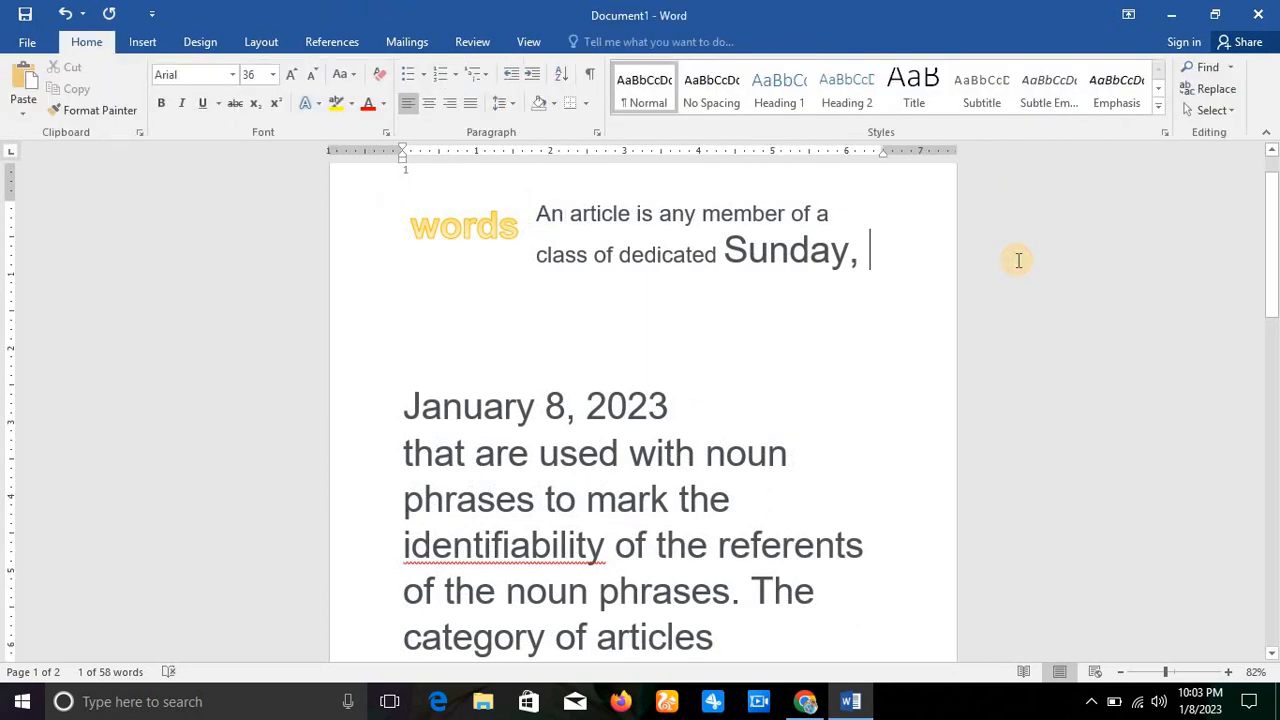
left_click_drag(1268, 285, 1268, 251)
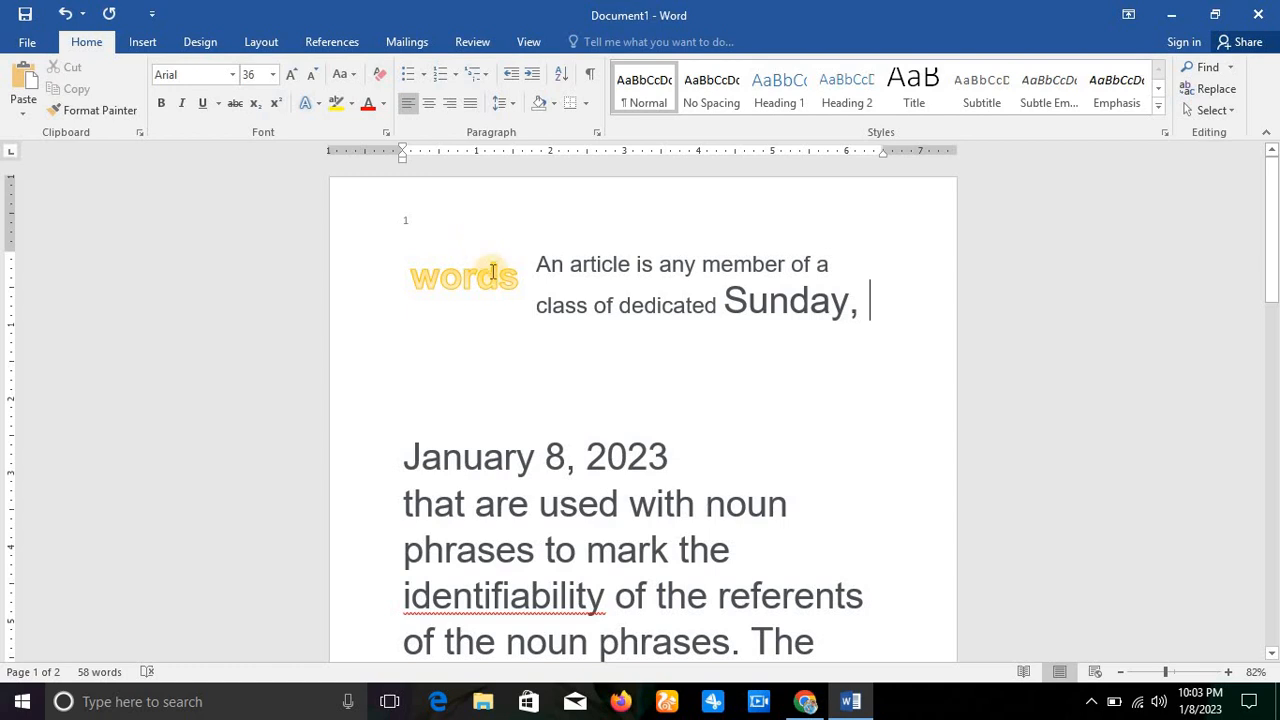
- Add a Dropped drop cap in Arial, 3 lines deep, to the first paragraph and enlarge its frame
left_click(150, 45)
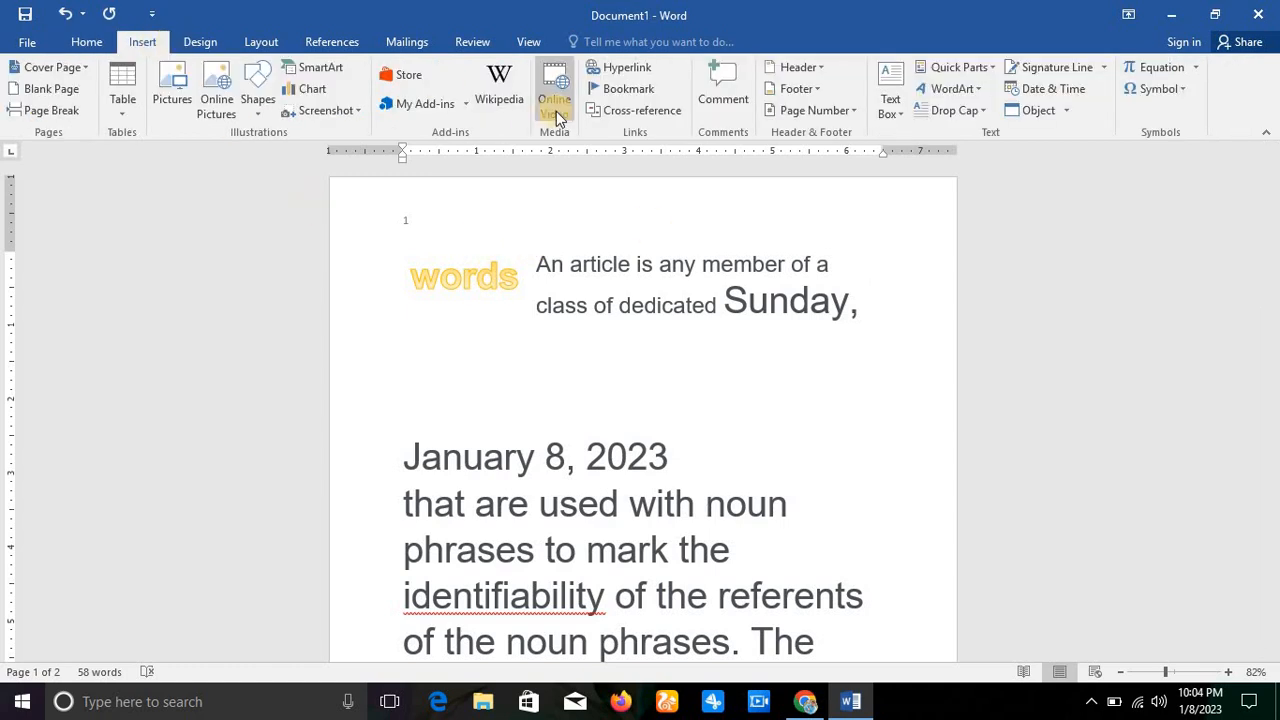
left_click(980, 118)
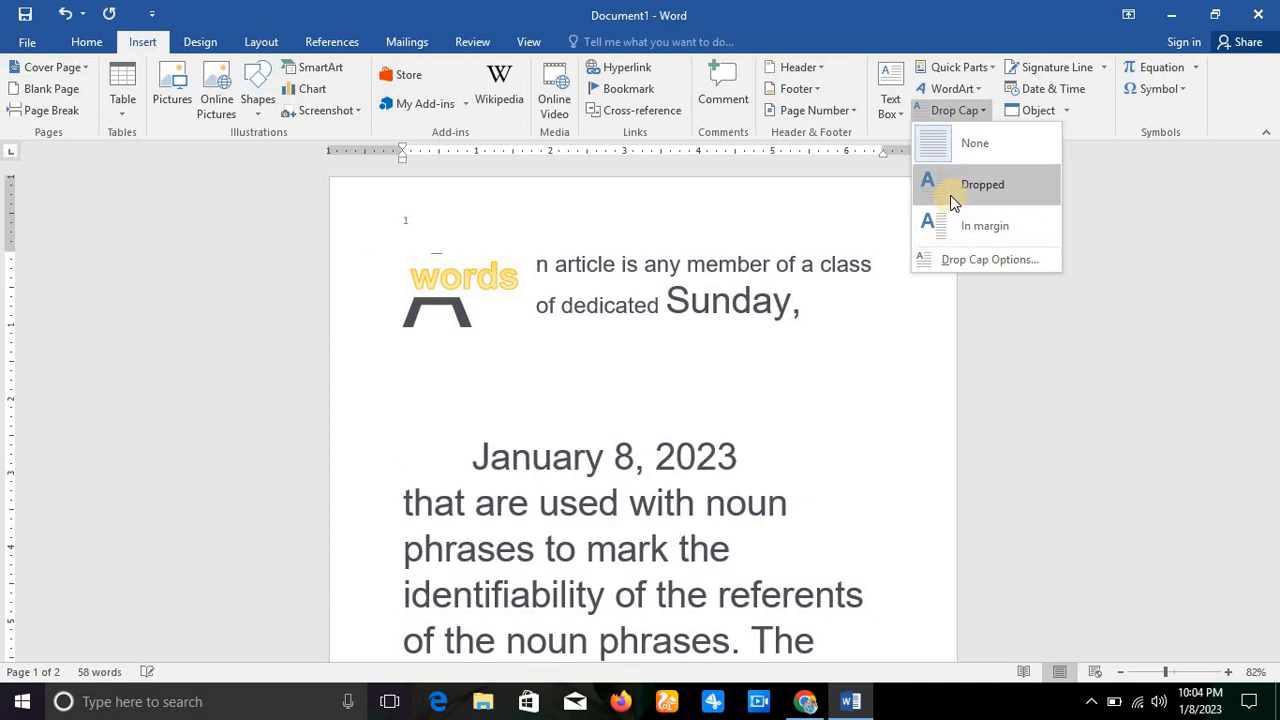
left_click(950, 260)
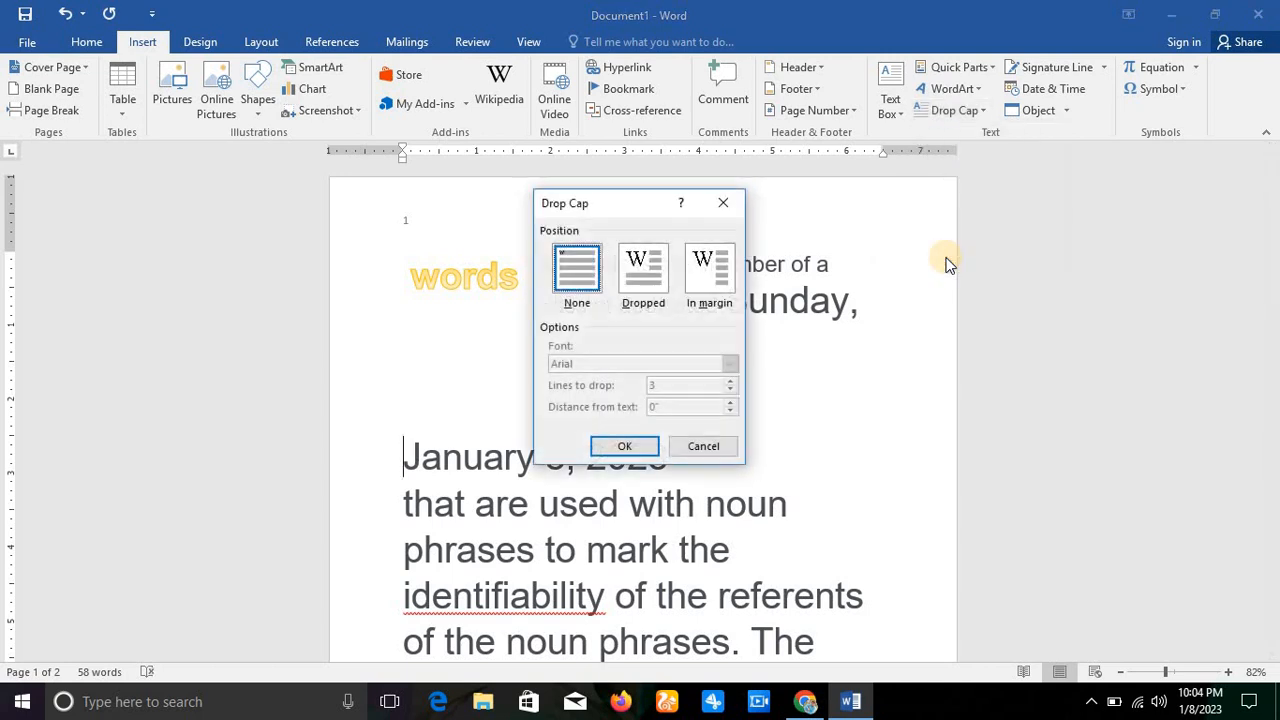
left_click(627, 289)
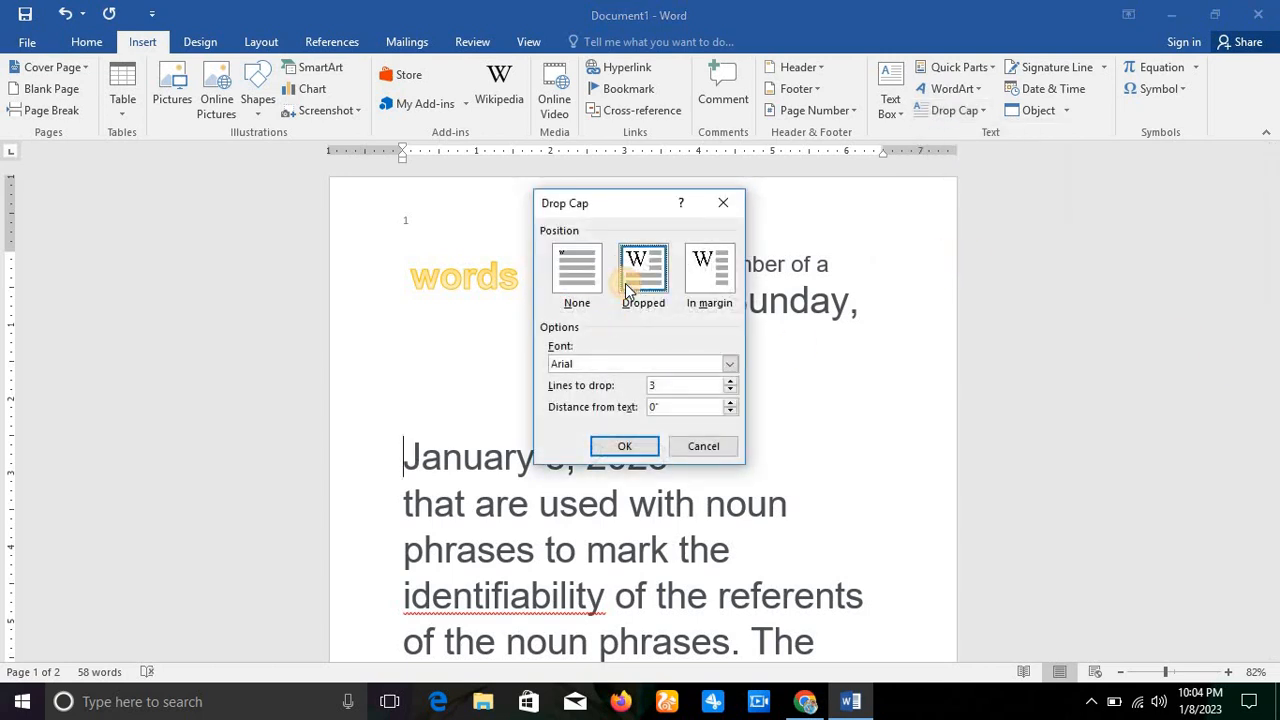
left_click(620, 445)
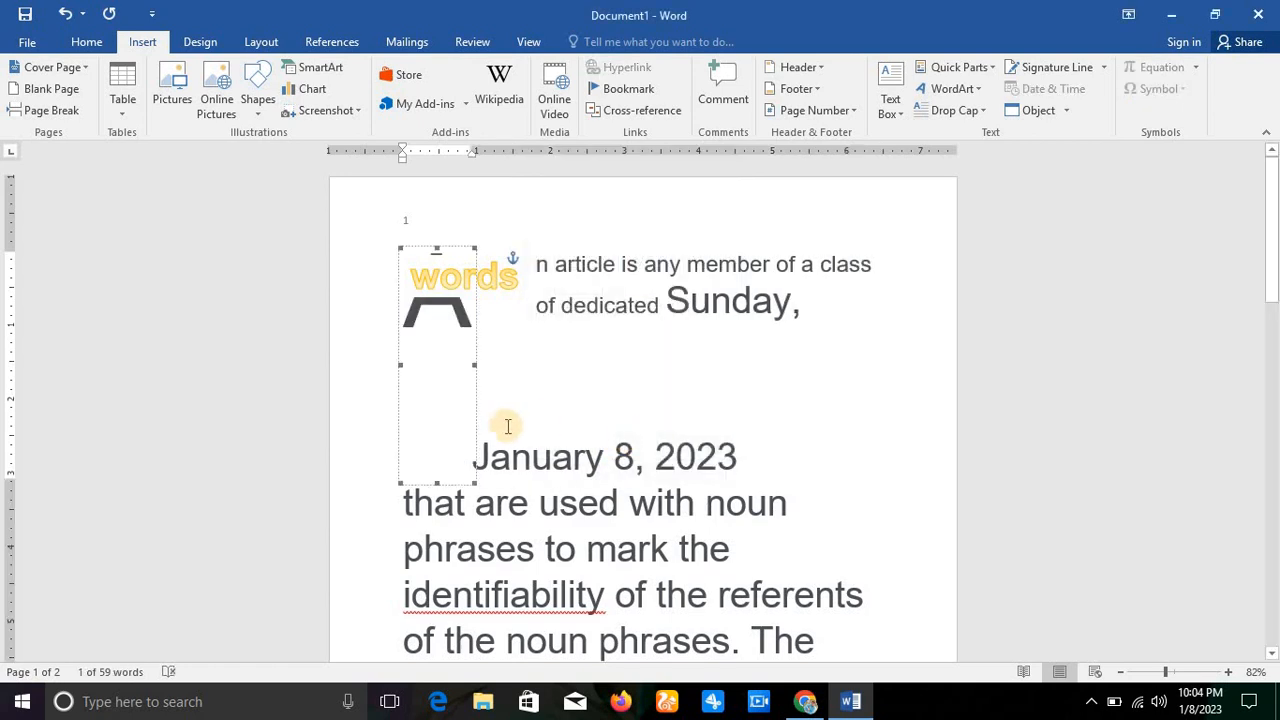
left_click_drag(472, 365, 569, 438)
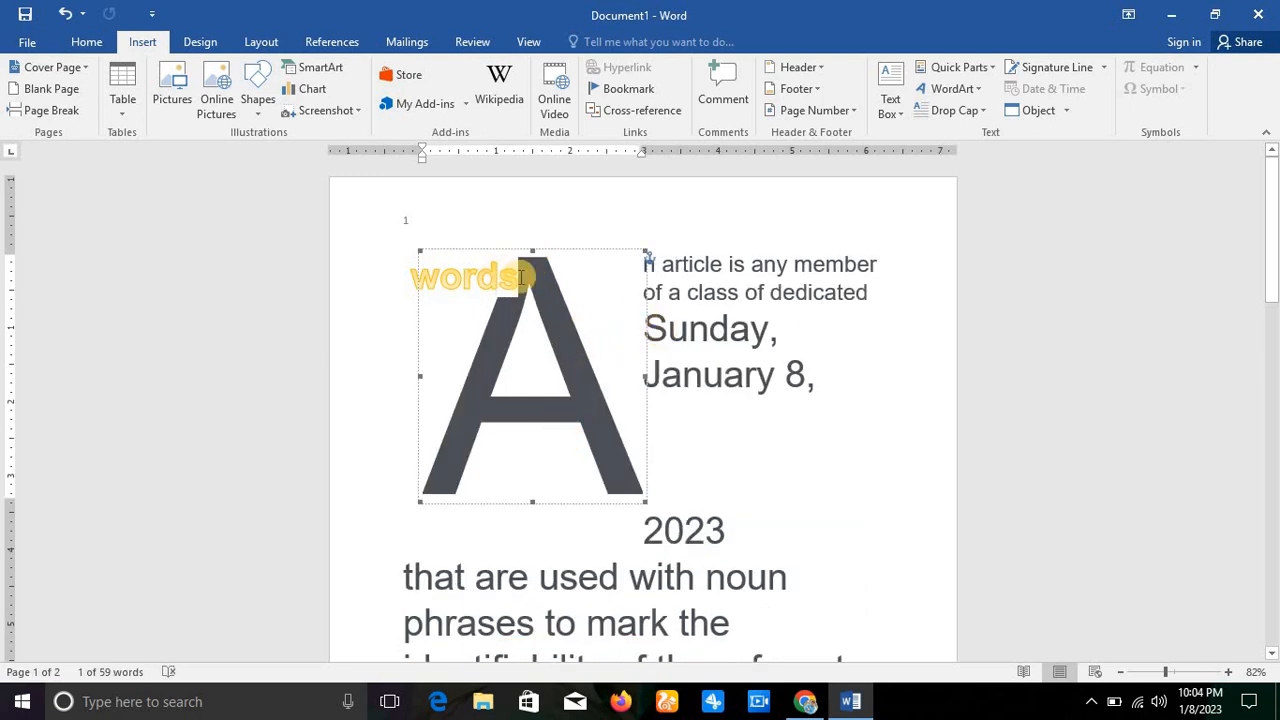
- Delete the WordArt text "words" that overlaps the drop cap
left_click_drag(518, 278, 417, 288)
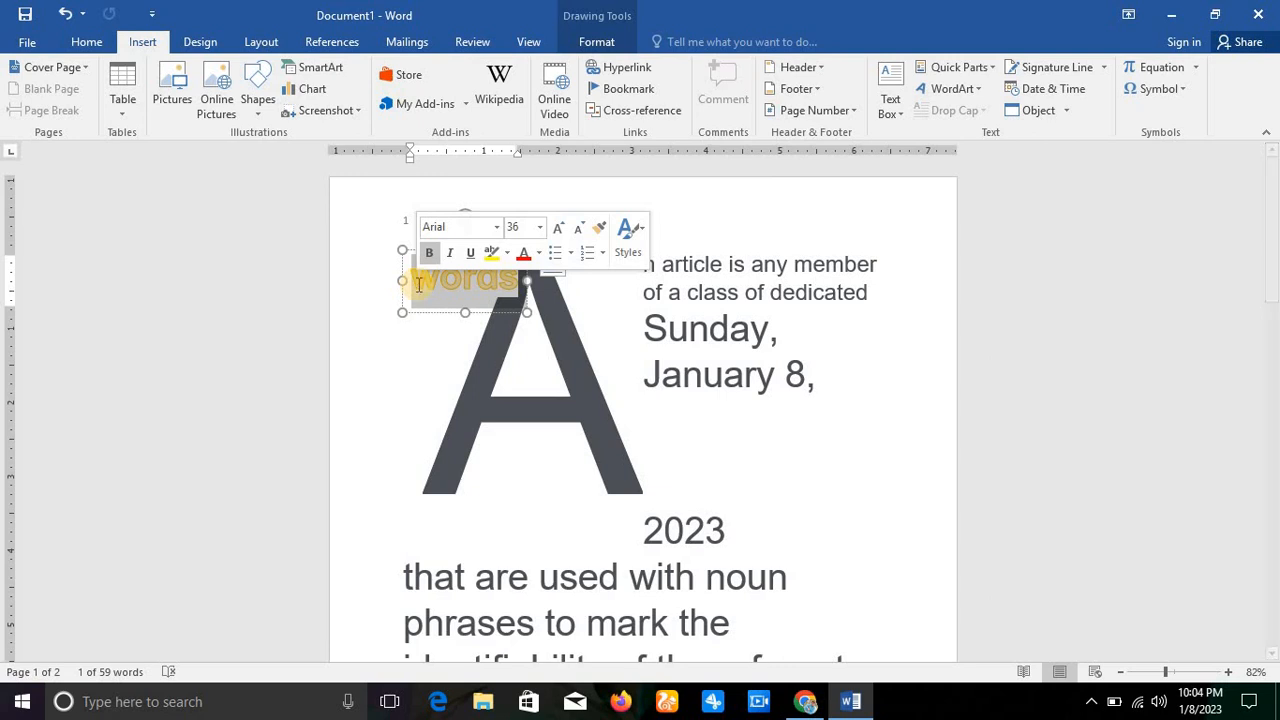
key("Delete")
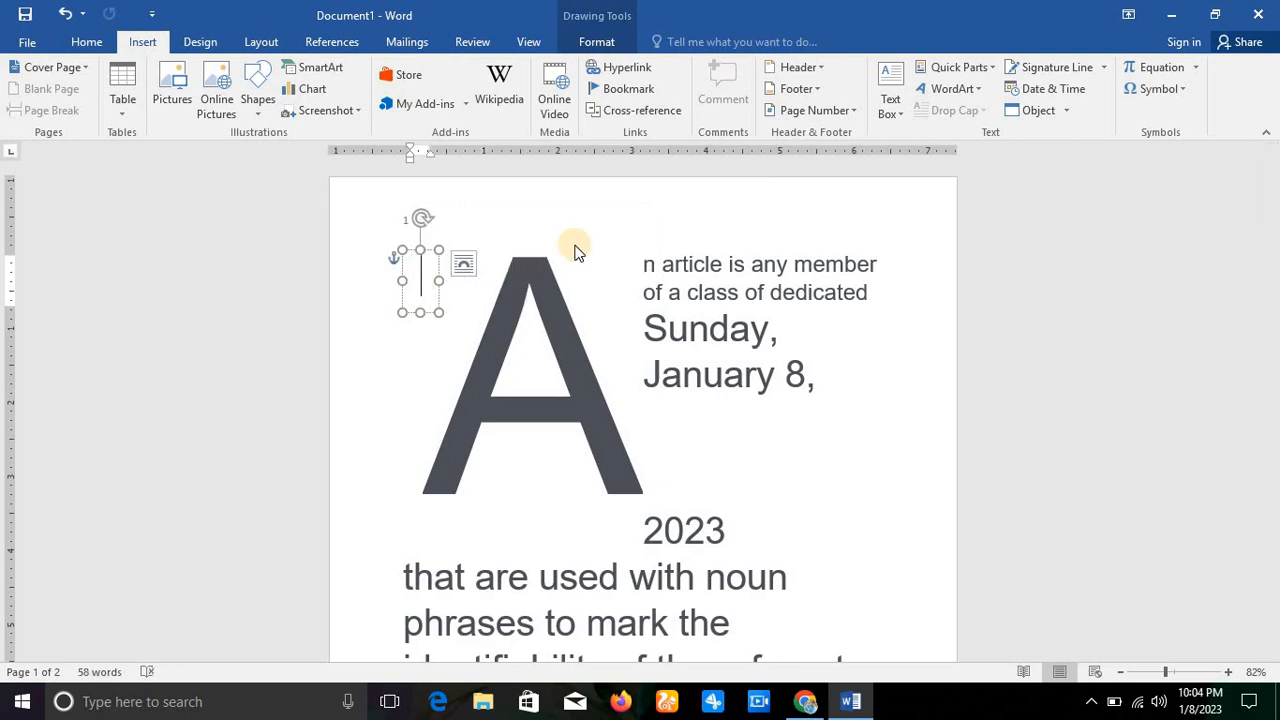
left_click(850, 321)
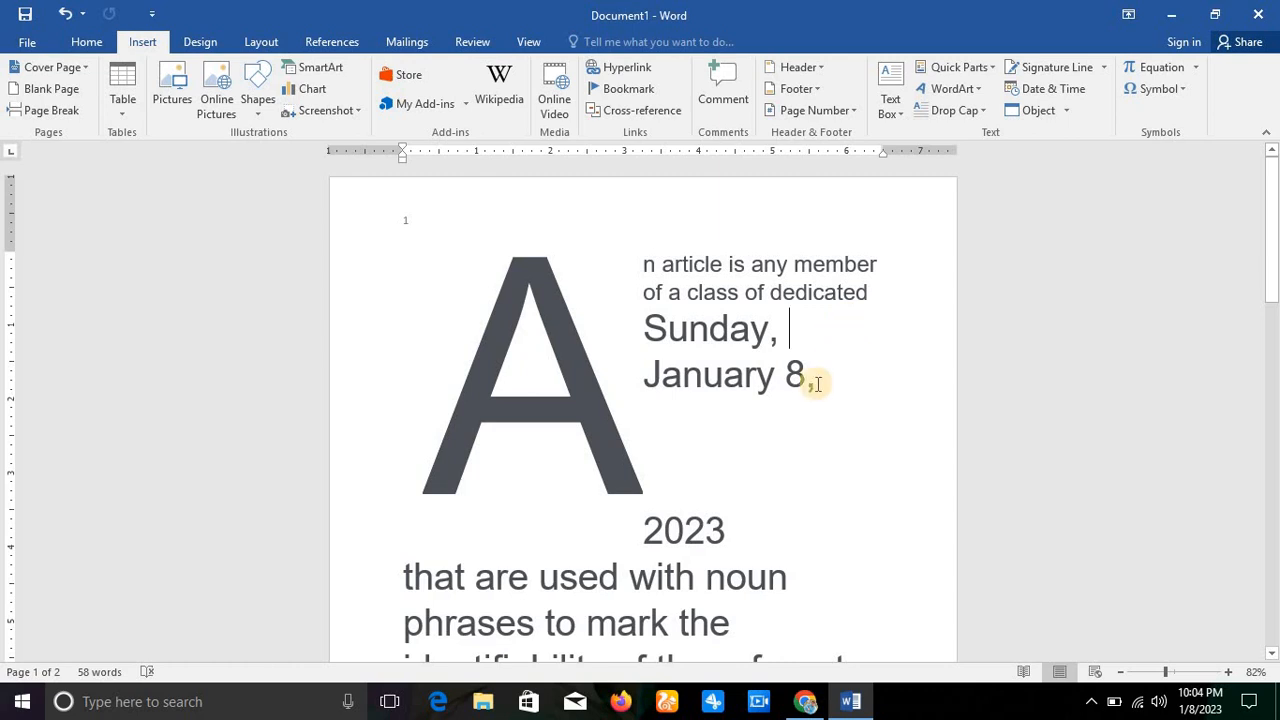
left_click(581, 378)
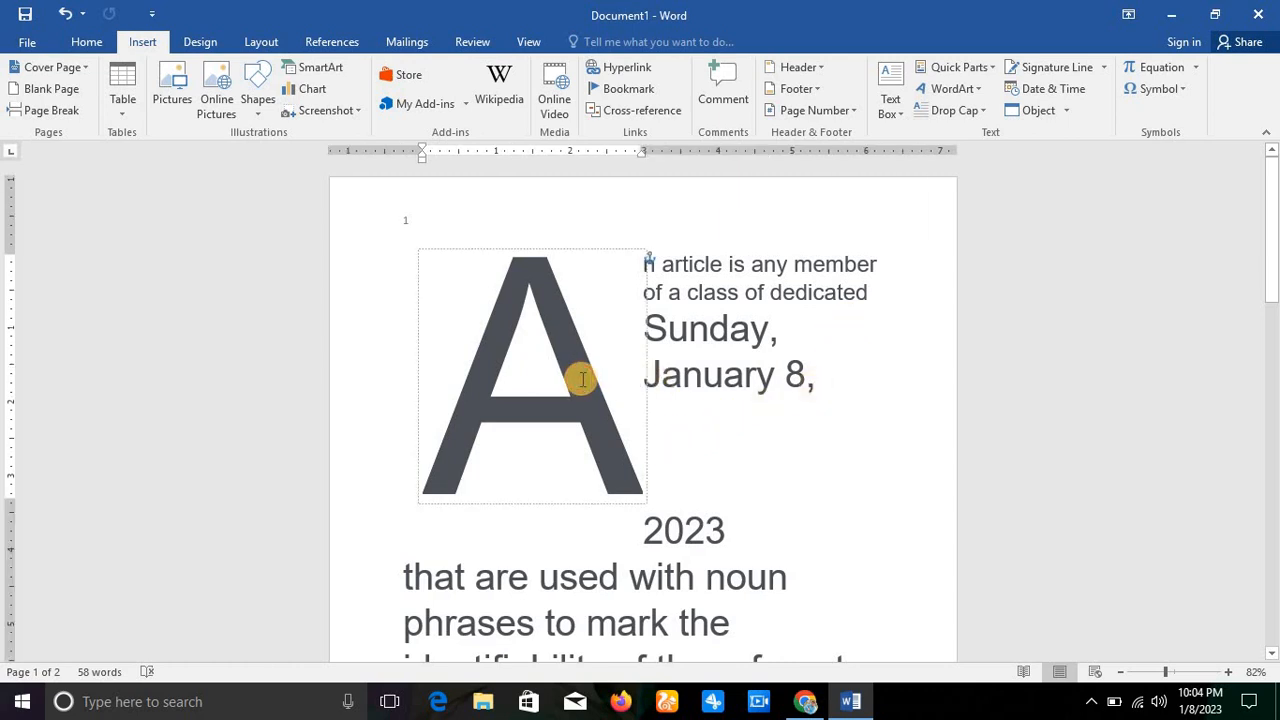
double_click(531, 360)
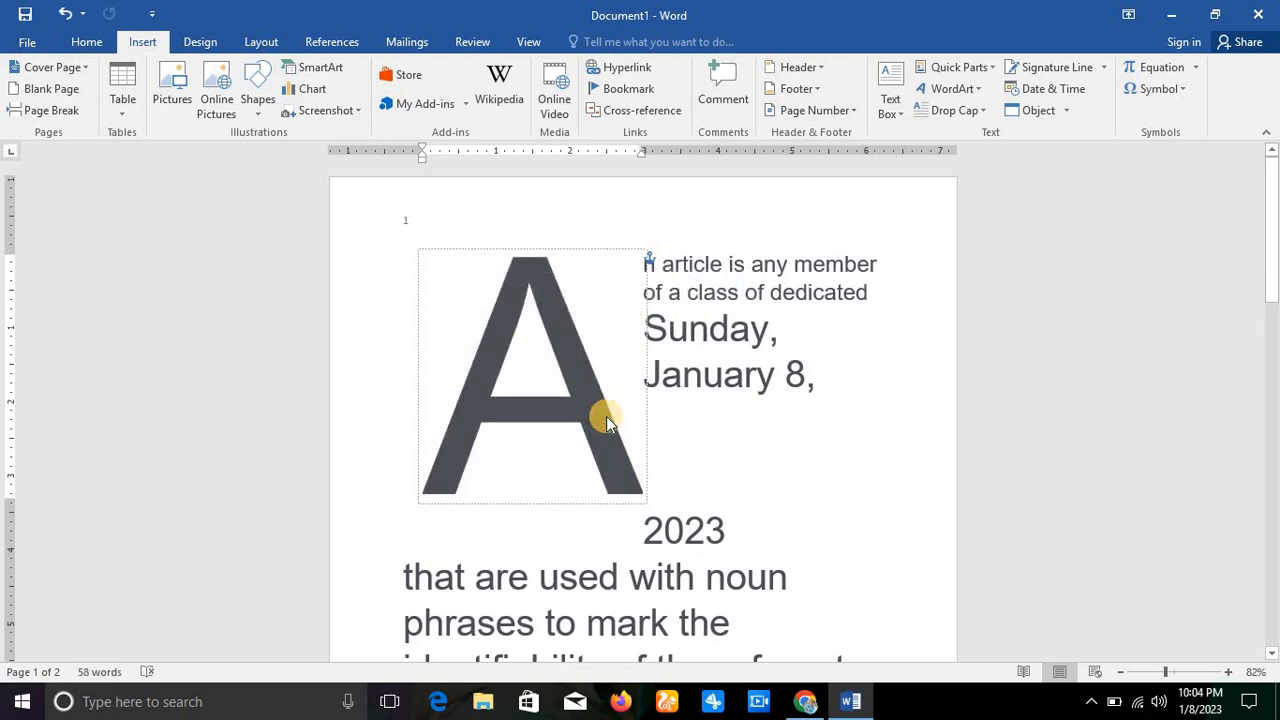
left_click(714, 437)
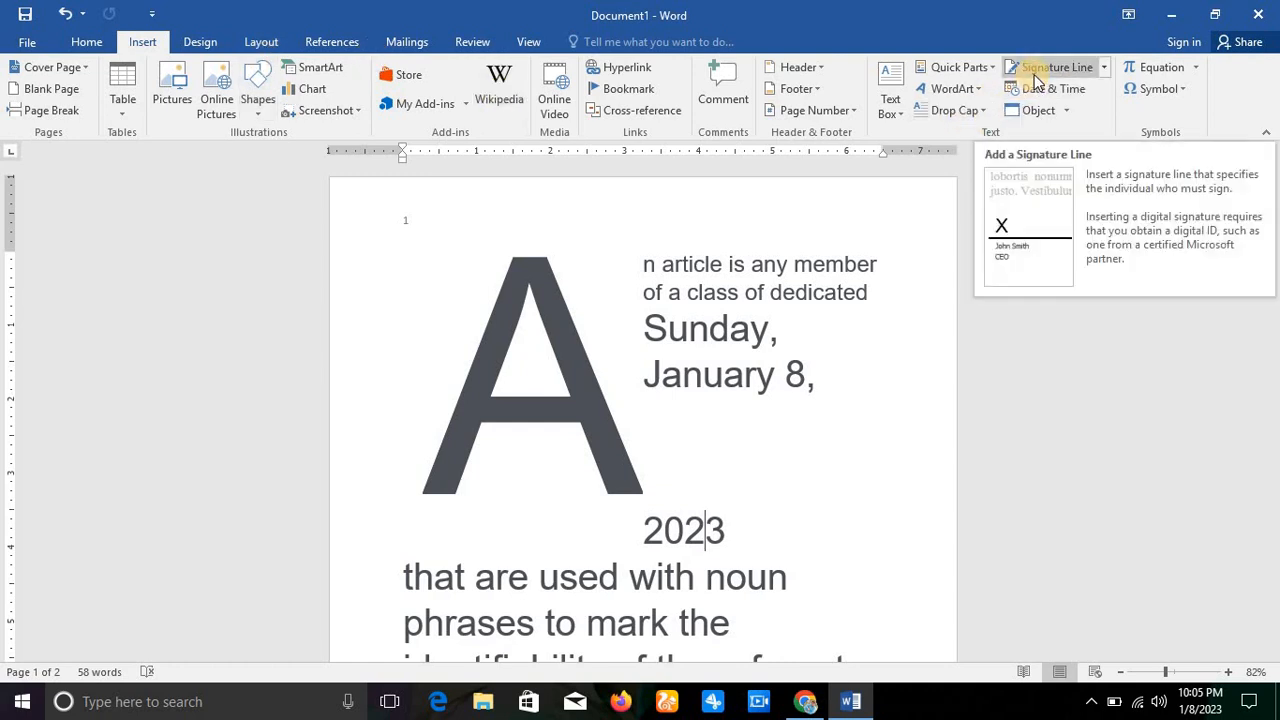
- Review the Signature Setup fields for a signature line and close them without adding one
left_click(1104, 68)
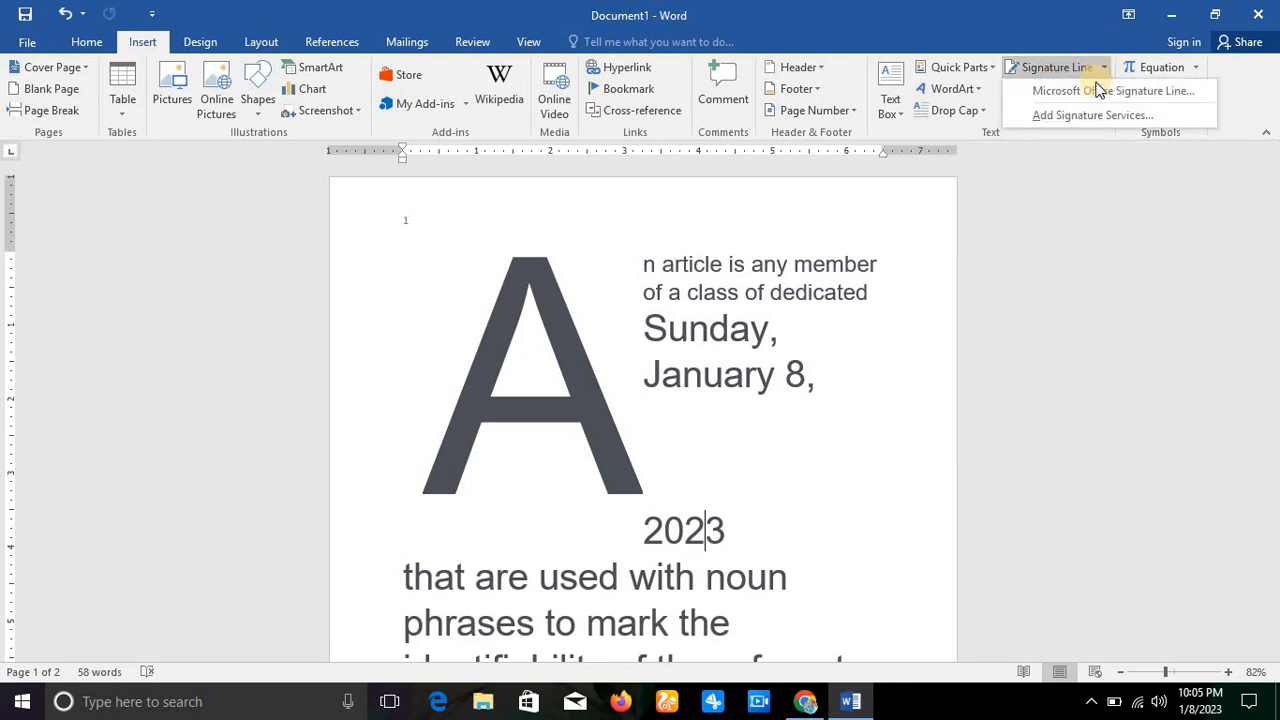
left_click(1052, 67)
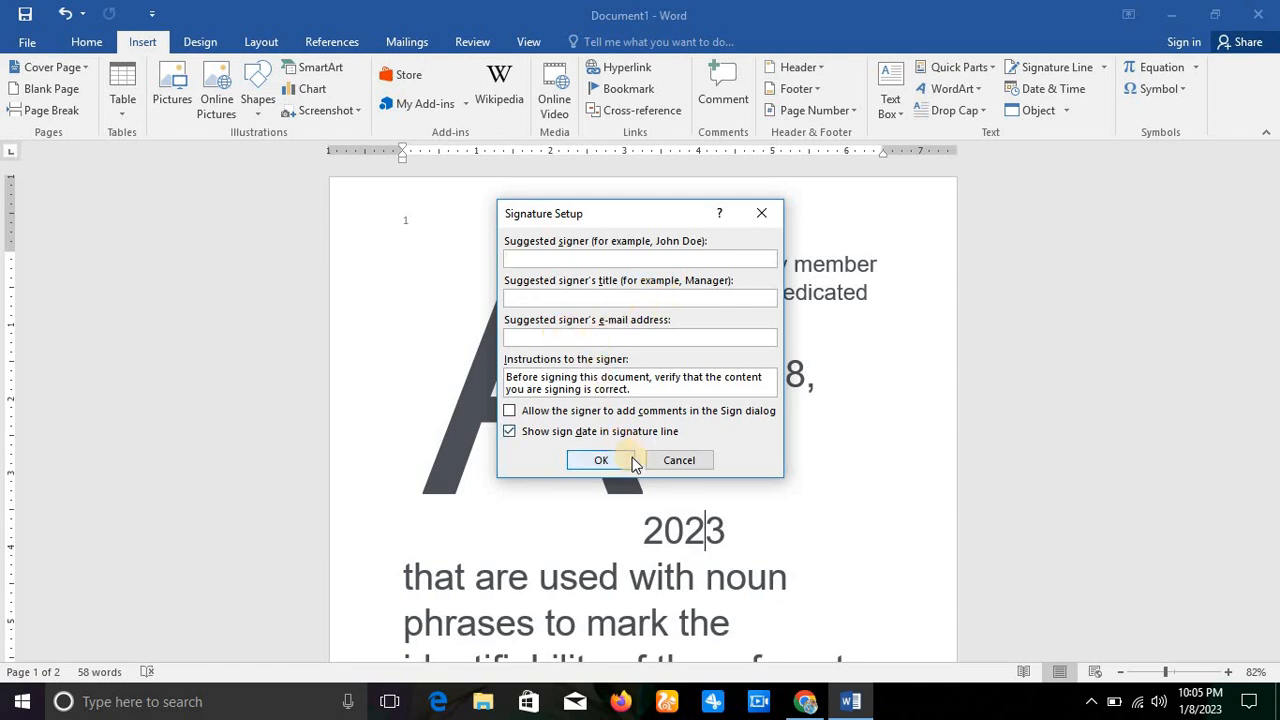
left_click(665, 461)
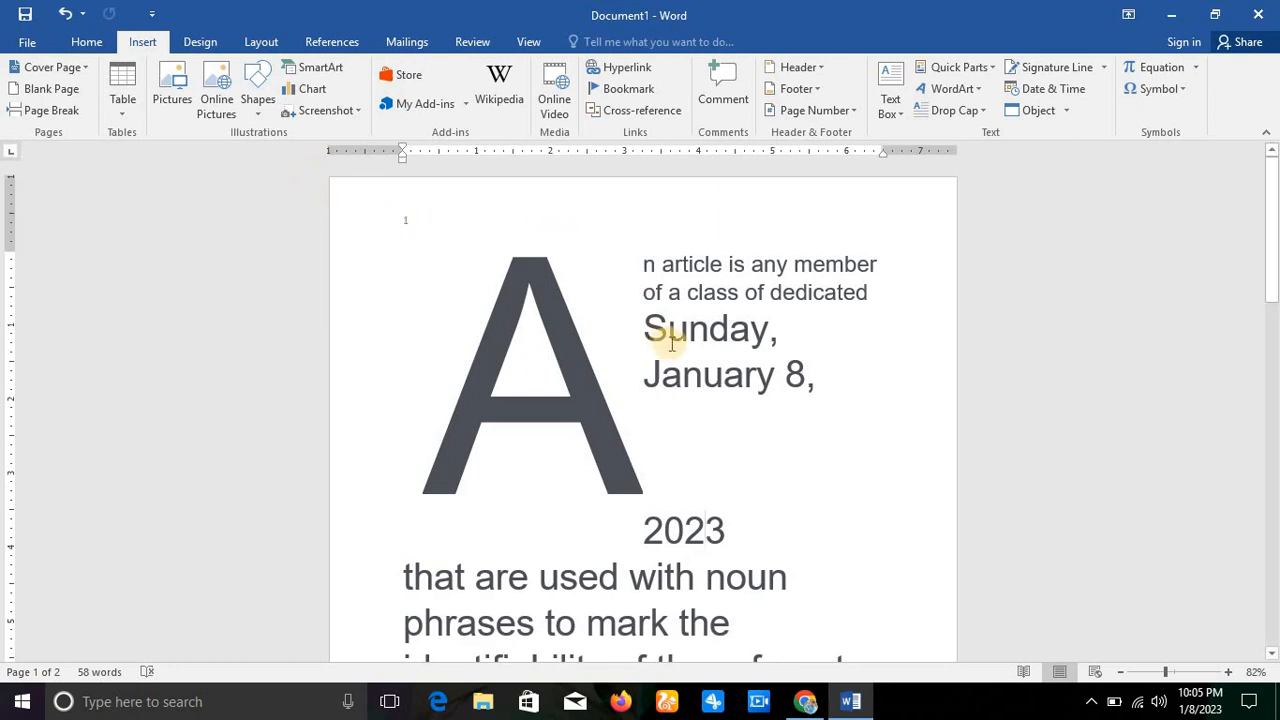
left_click_drag(1277, 243, 1271, 408)
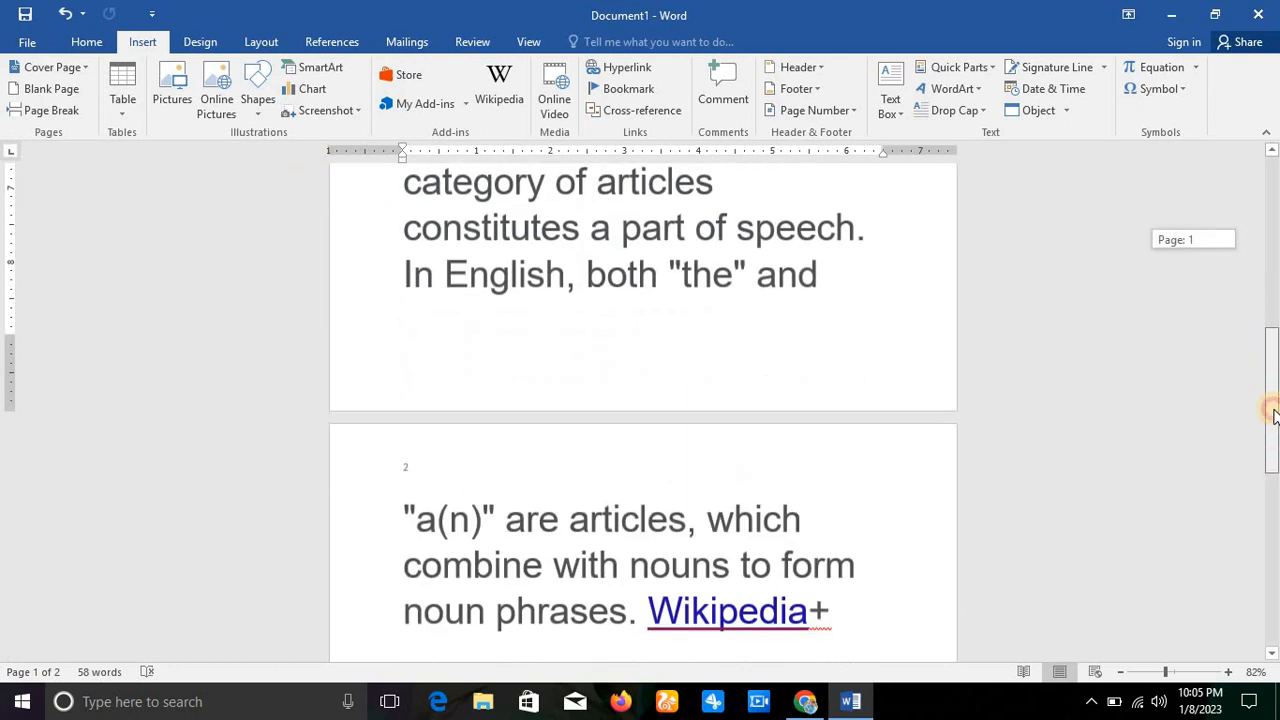
double_click(697, 368)
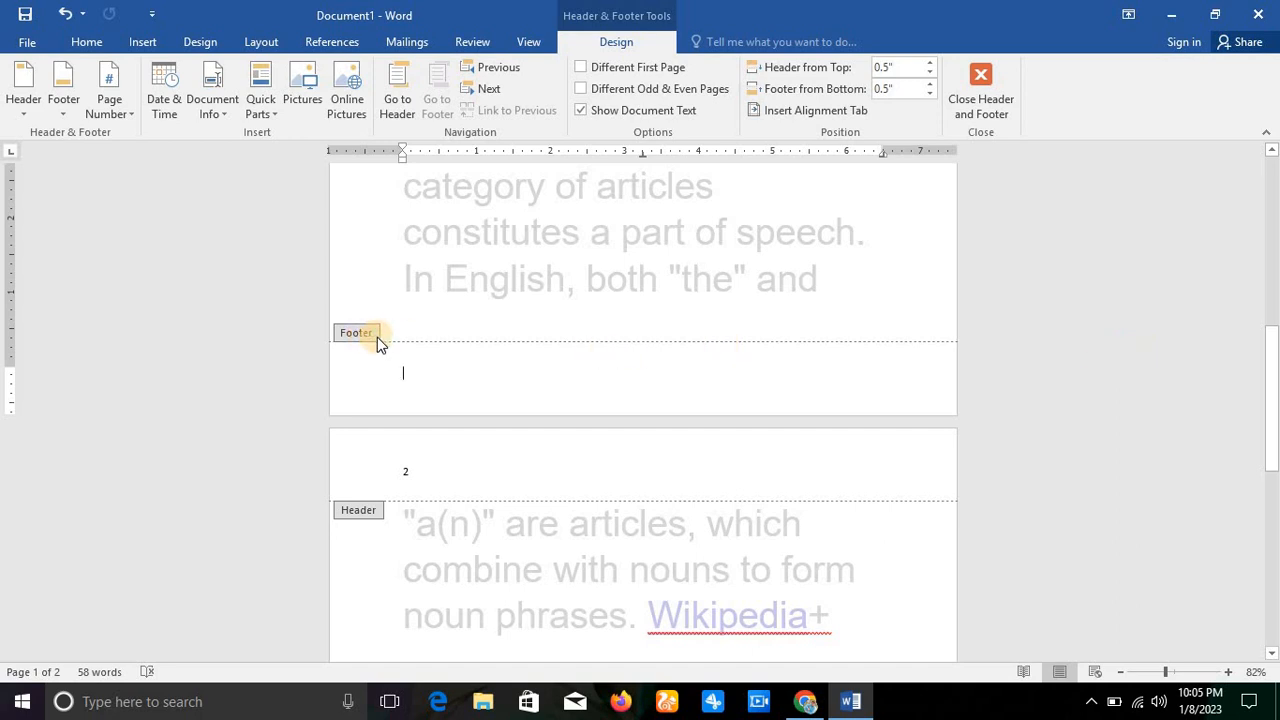
left_click(975, 86)
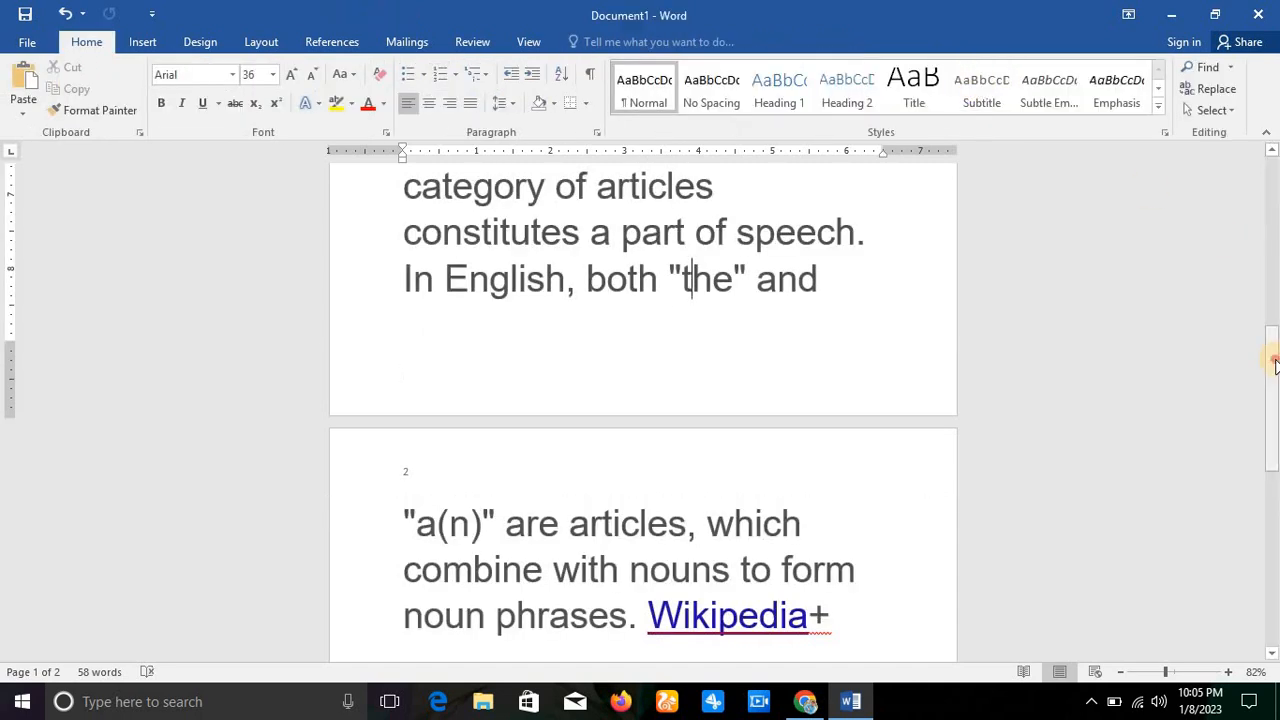
- Insert the date at the end of the article in the "Sunday, January 8, 2023" format
left_click_drag(1274, 438, 1275, 480)
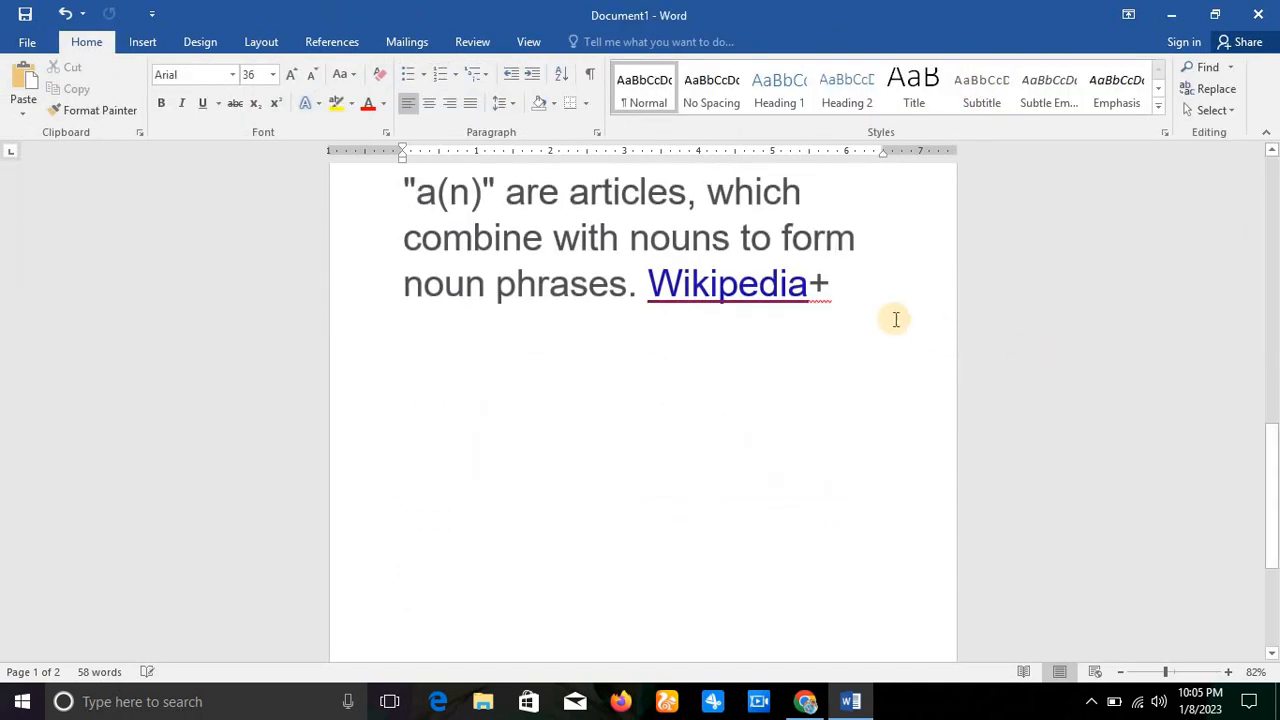
left_click(849, 302)
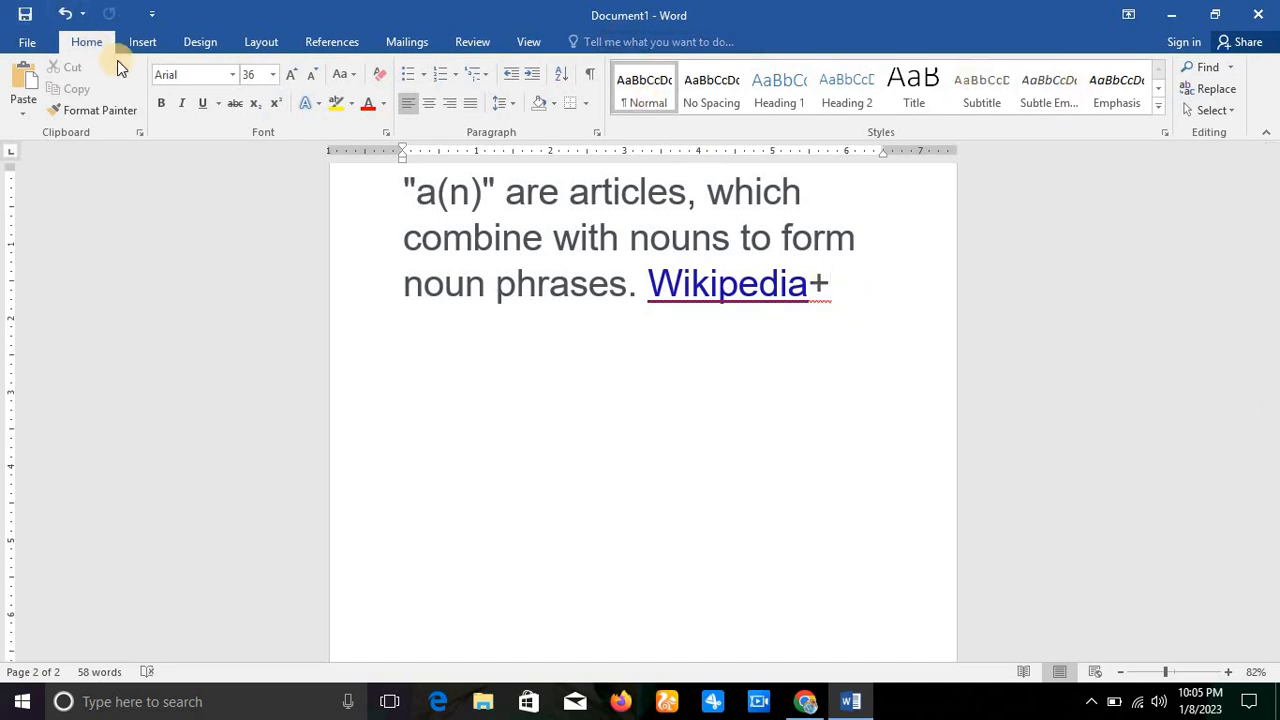
left_click(151, 13)
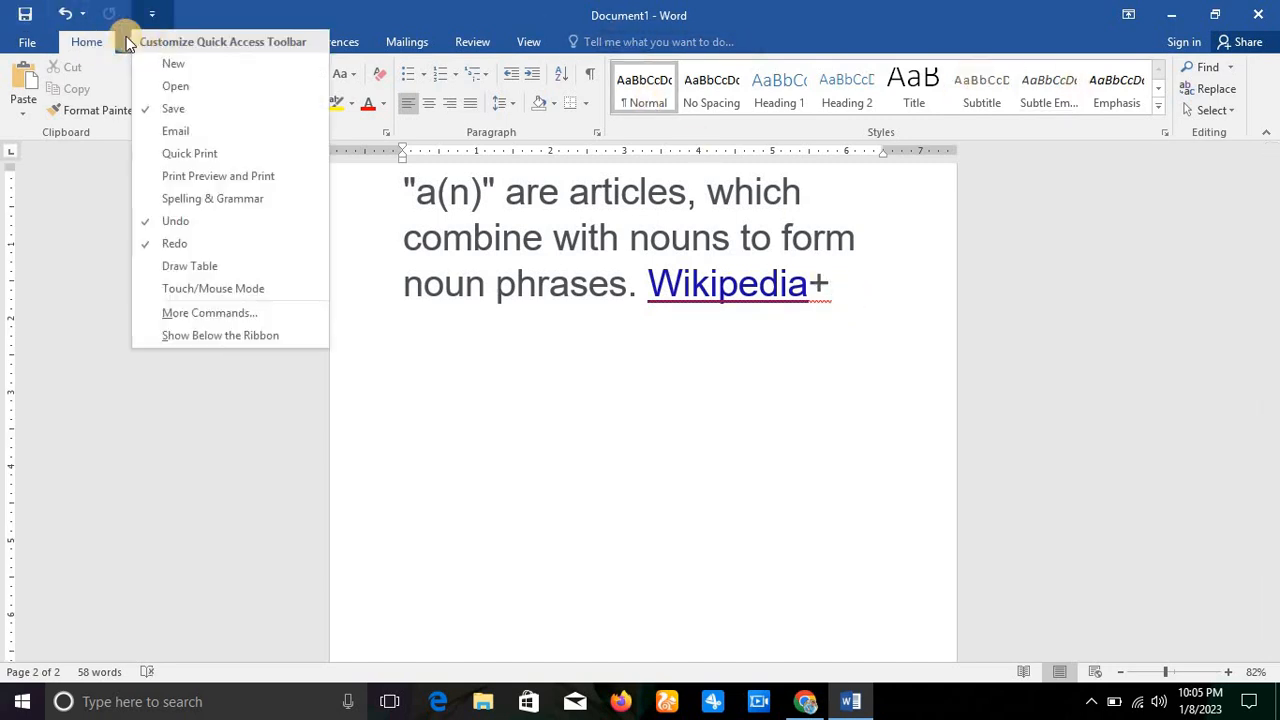
left_click(132, 40)
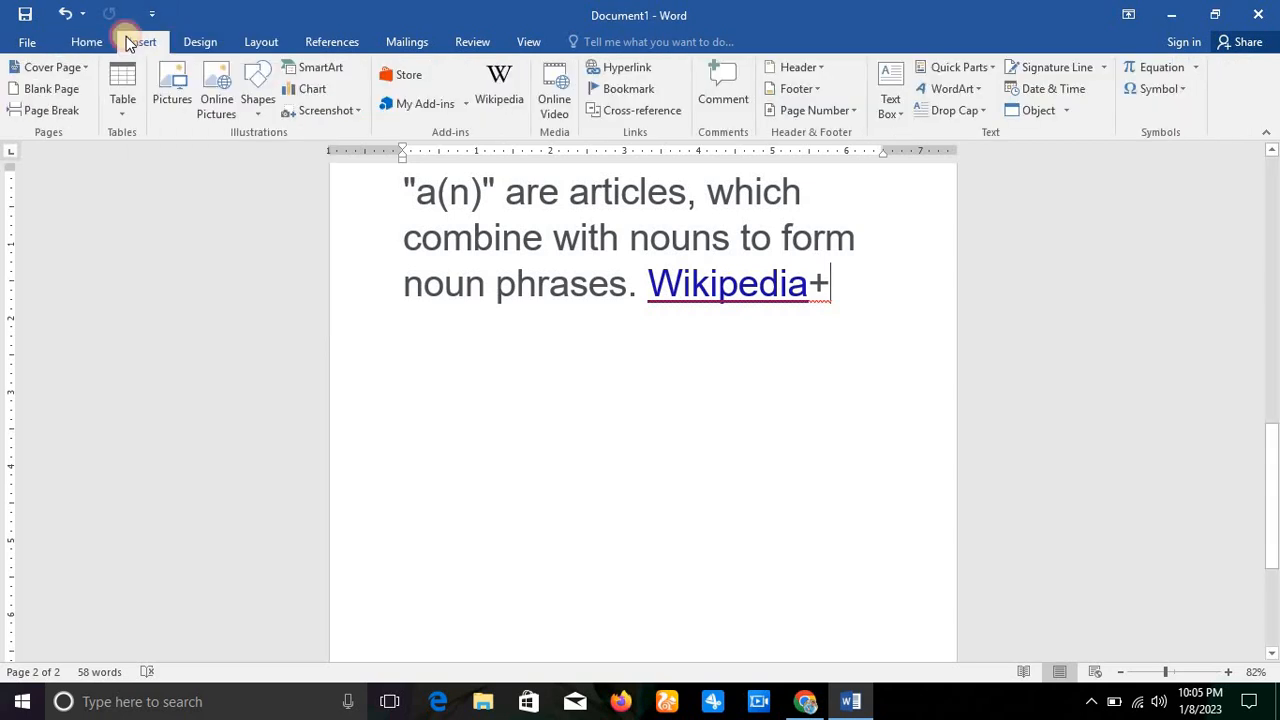
left_click(1075, 92)
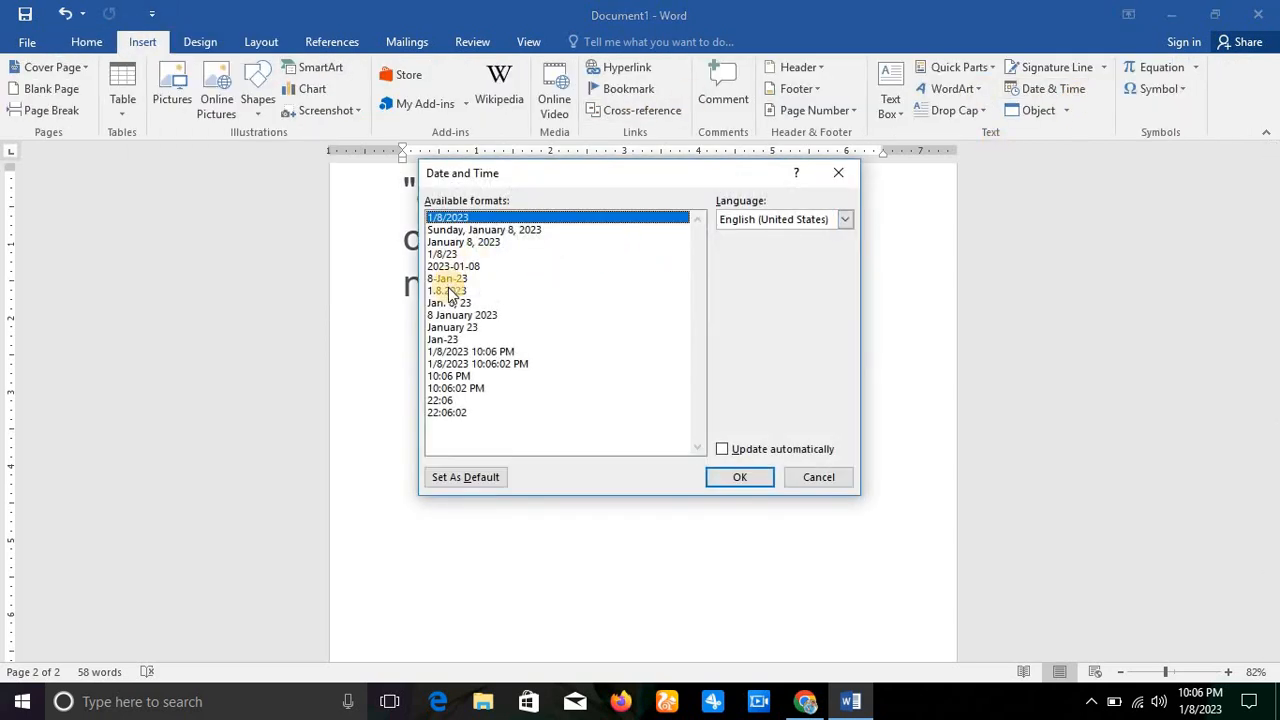
left_click(467, 231)
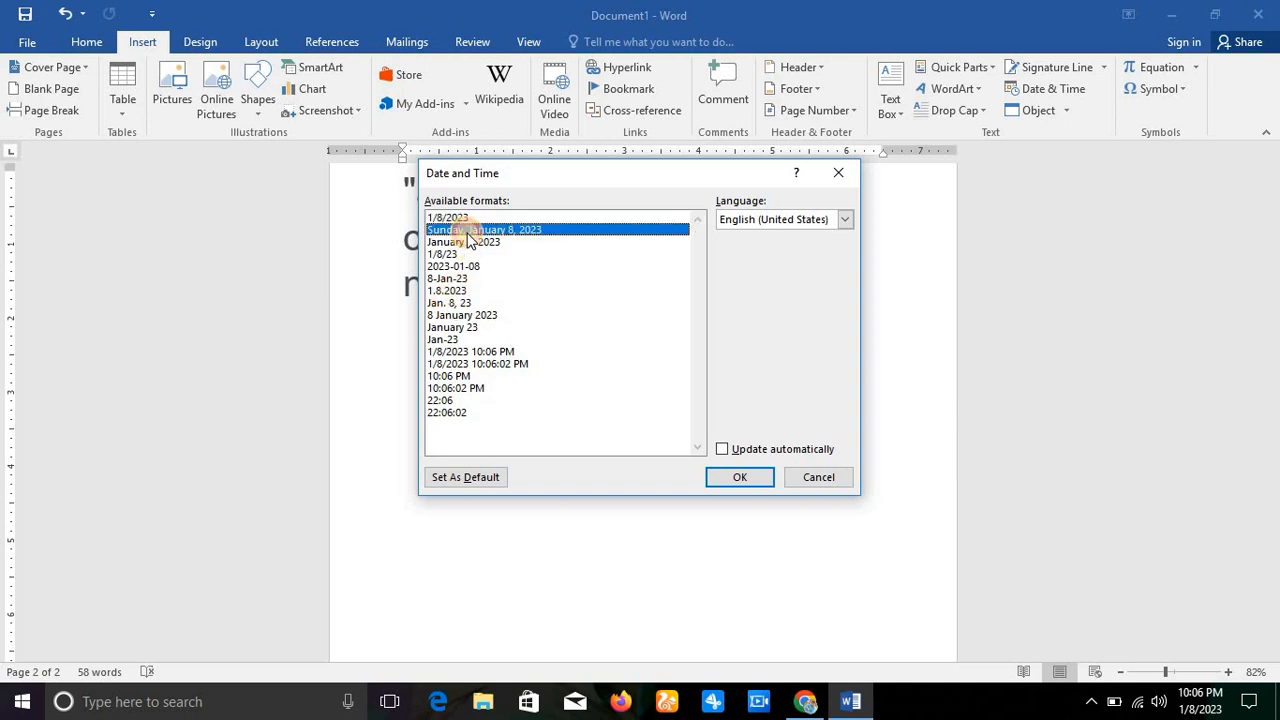
left_click(740, 478)
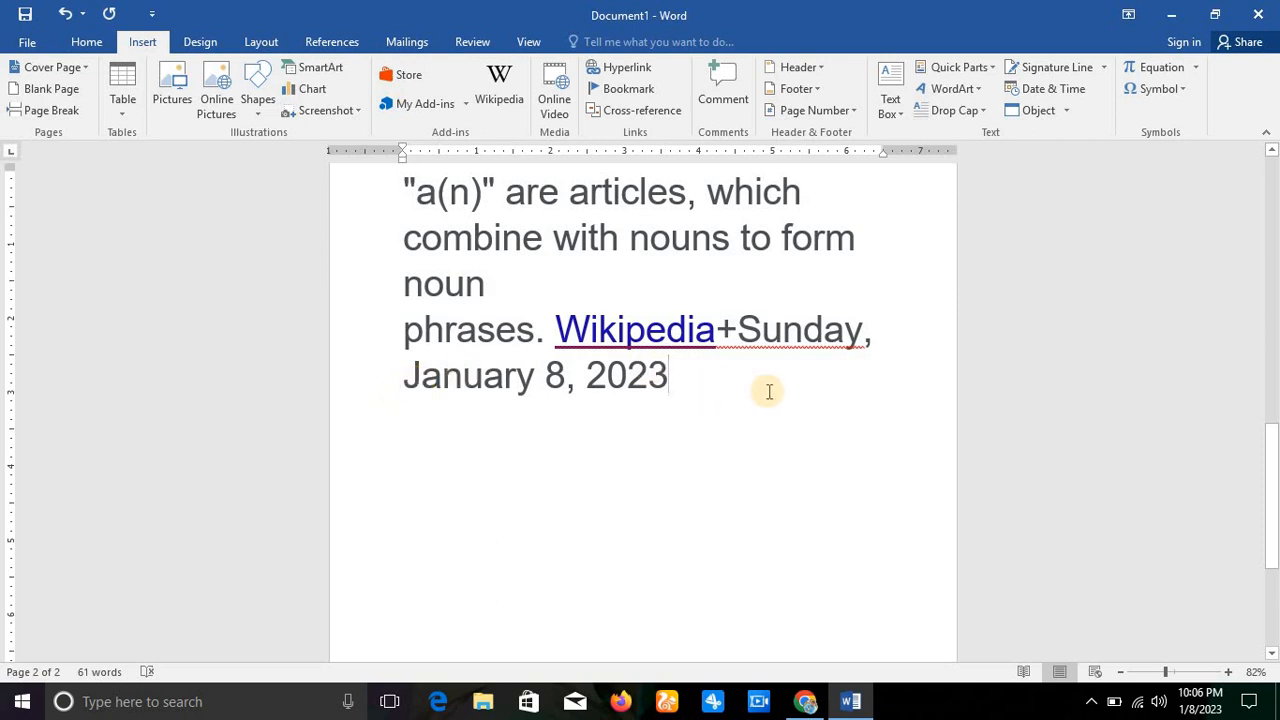
- Delete the plus sign after the Wikipedia link and move the date down by three paragraph breaks
left_click(739, 332)
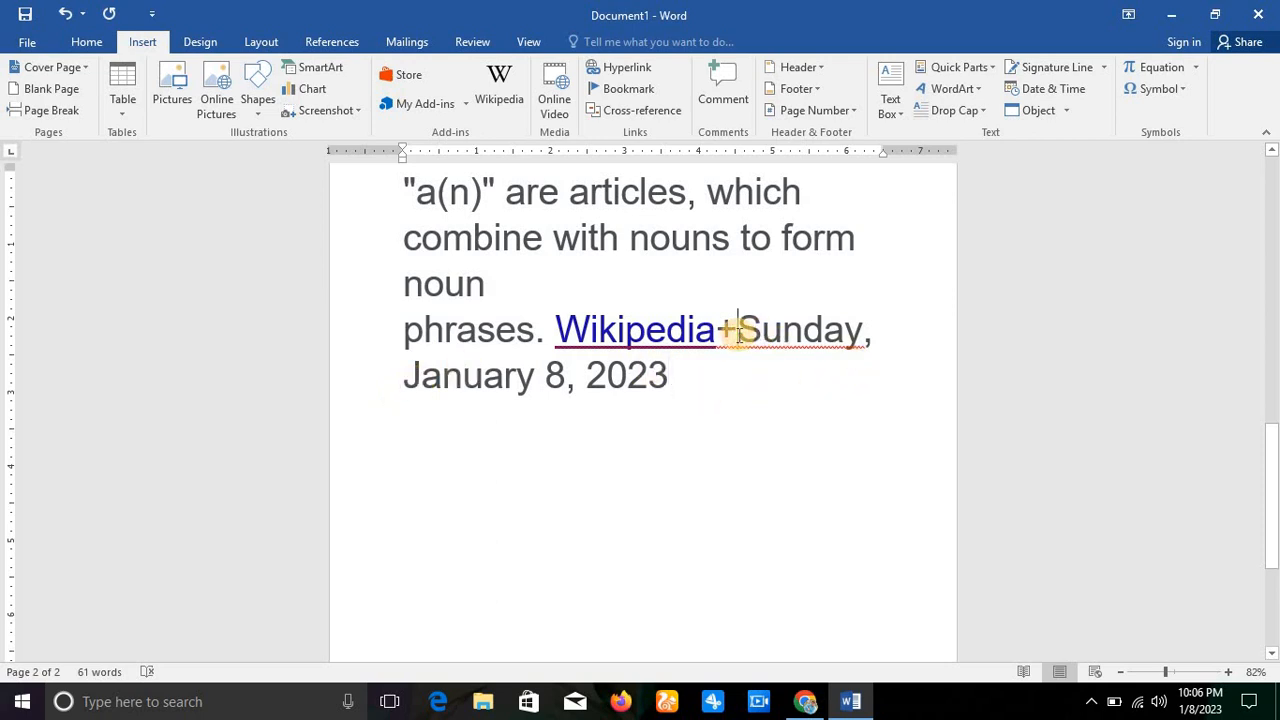
key("BackSpace")
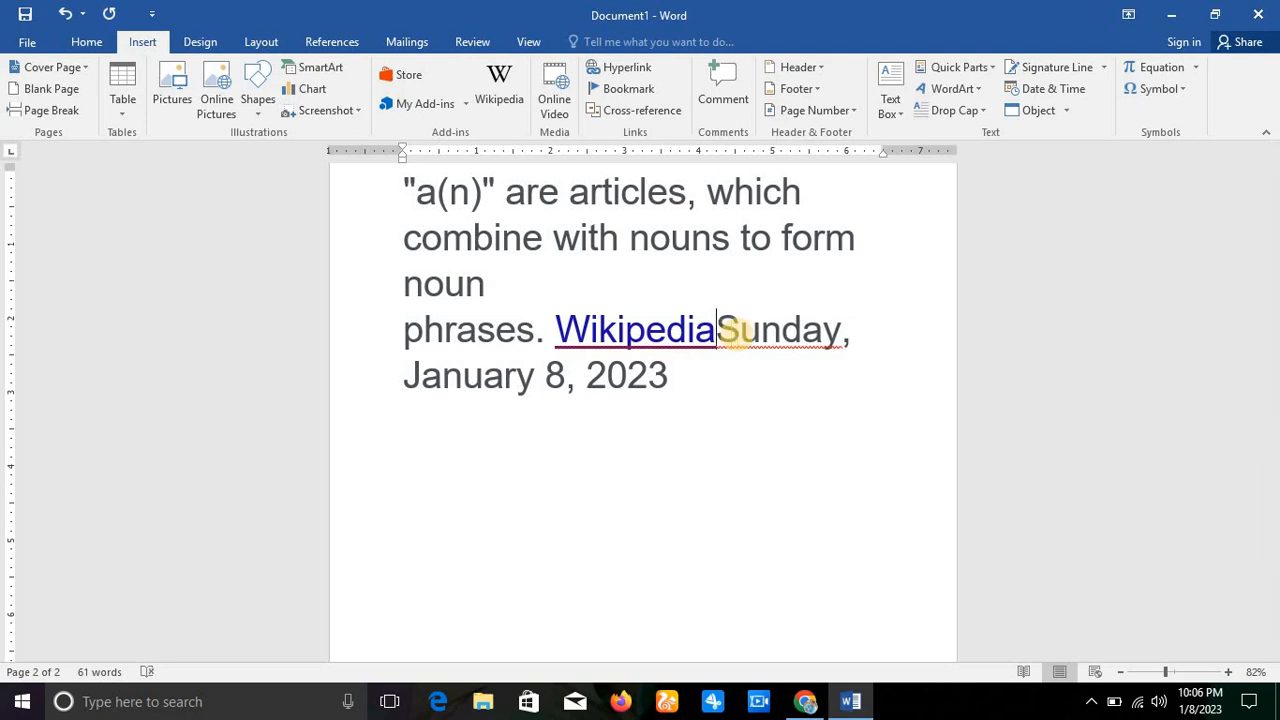
key("Return")
key("Return")
key("Return")
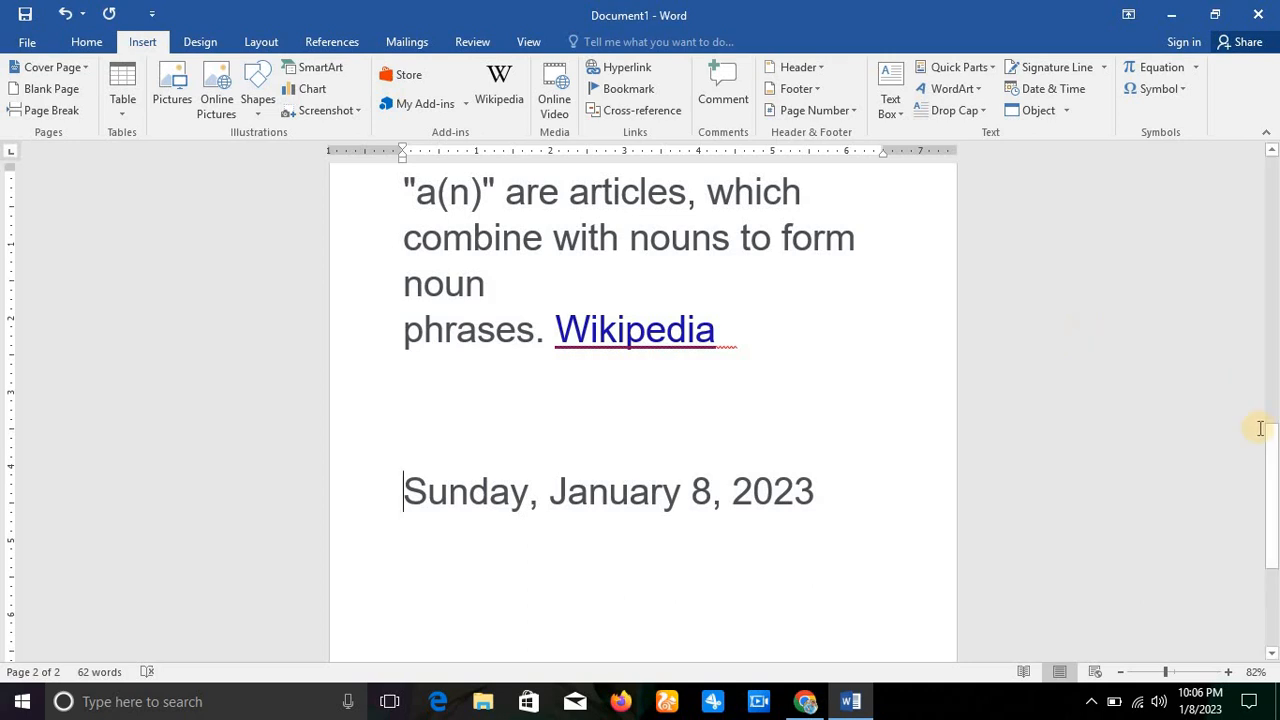
- Embed a new Microsoft PowerPoint Presentation object before the date and enter "ldkfdfkf" as its slide title
left_click_drag(1270, 445, 922, 268)
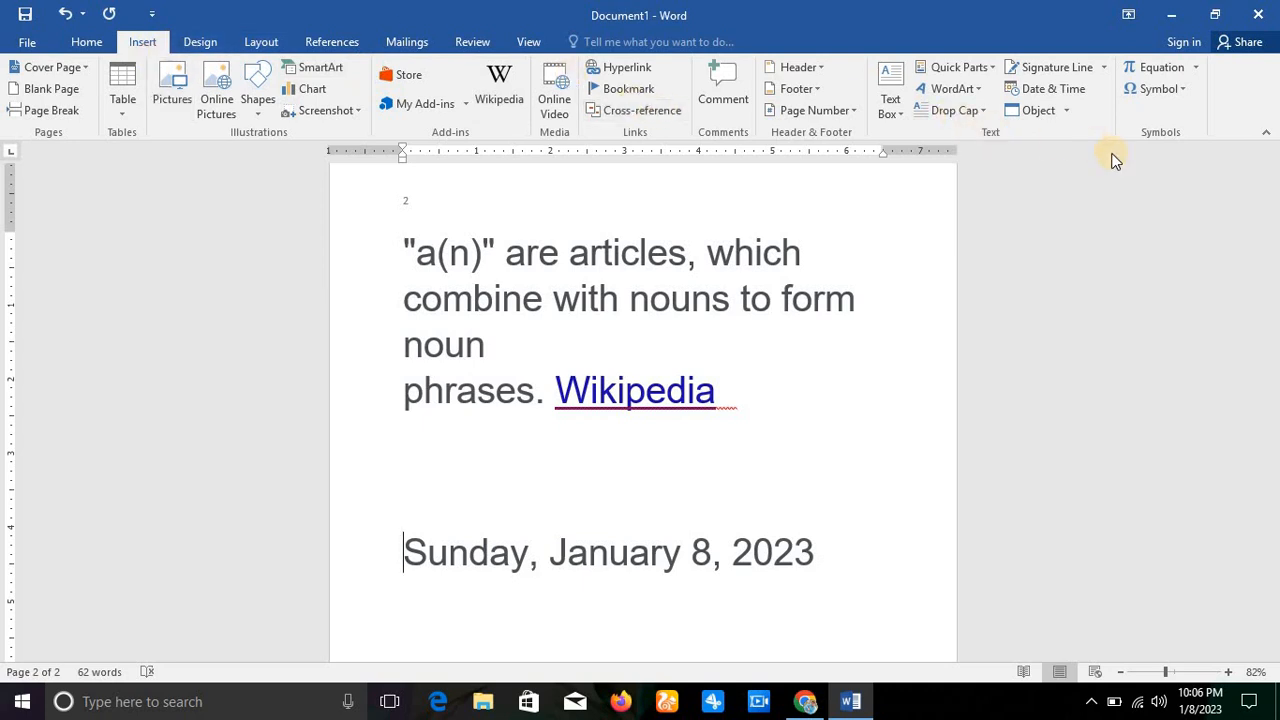
left_click(1062, 114)
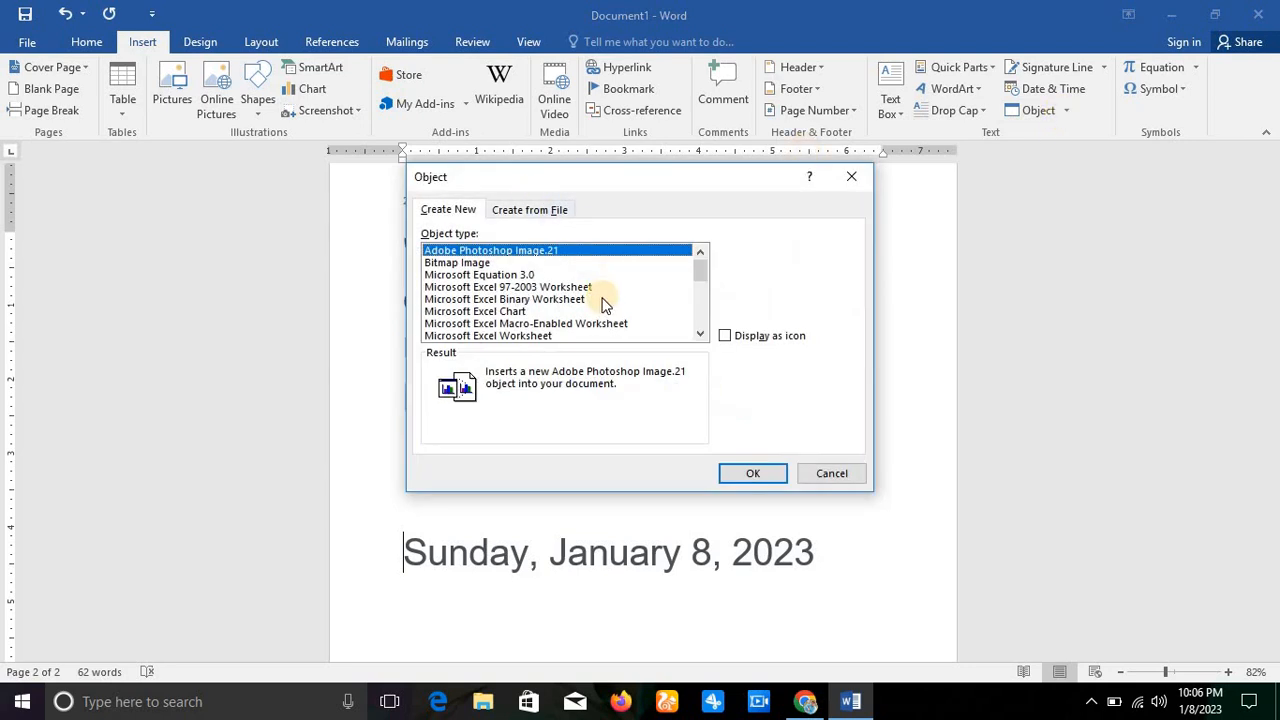
left_click_drag(707, 283, 706, 311)
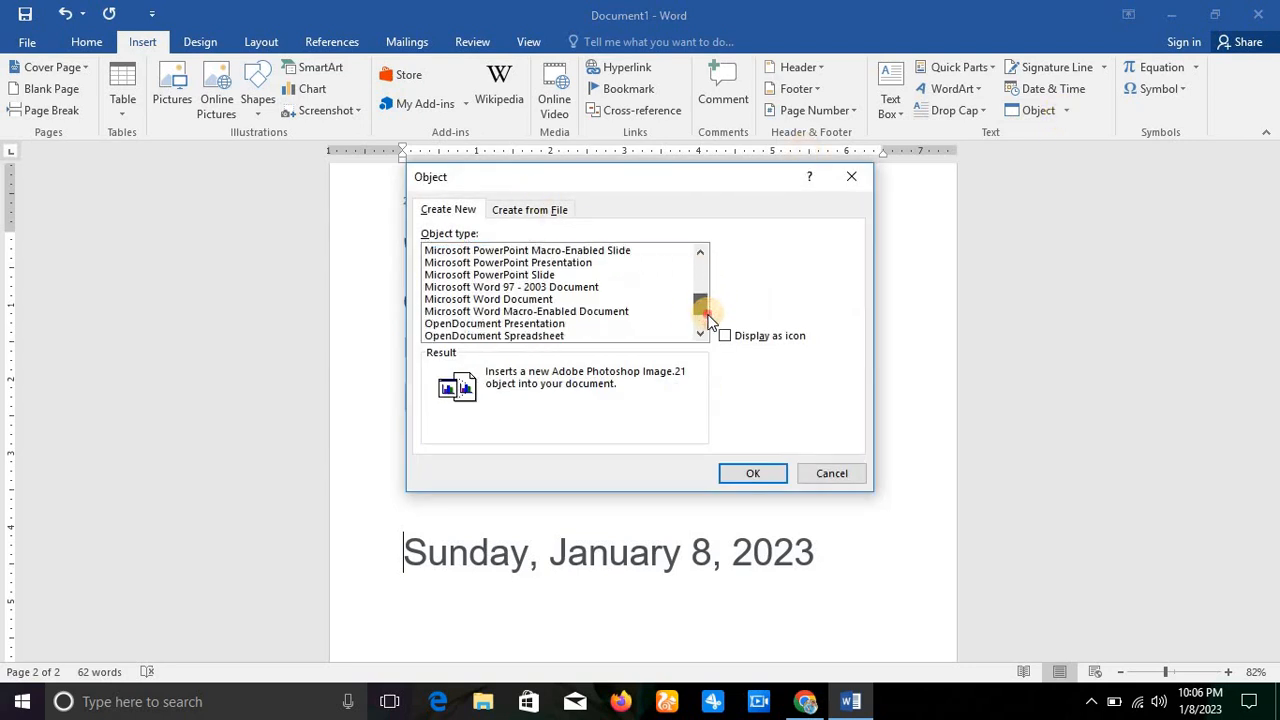
left_click(566, 262)
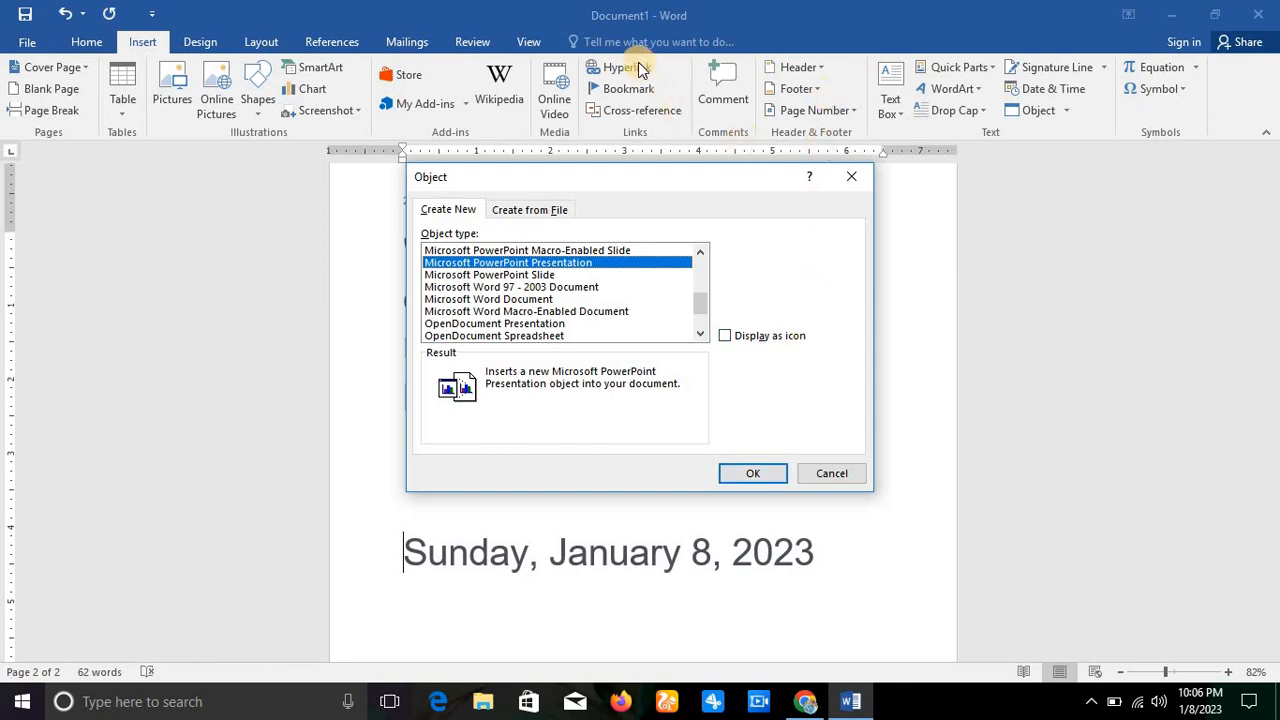
left_click(756, 473)
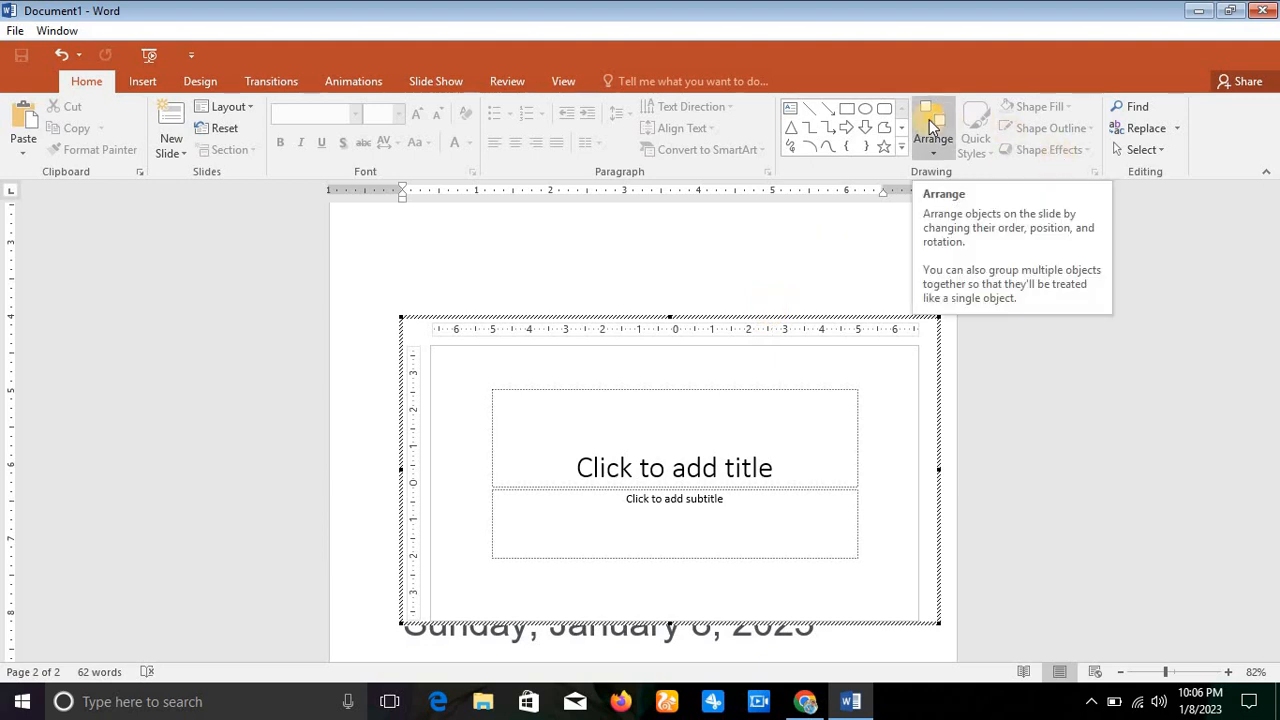
left_click(668, 424)
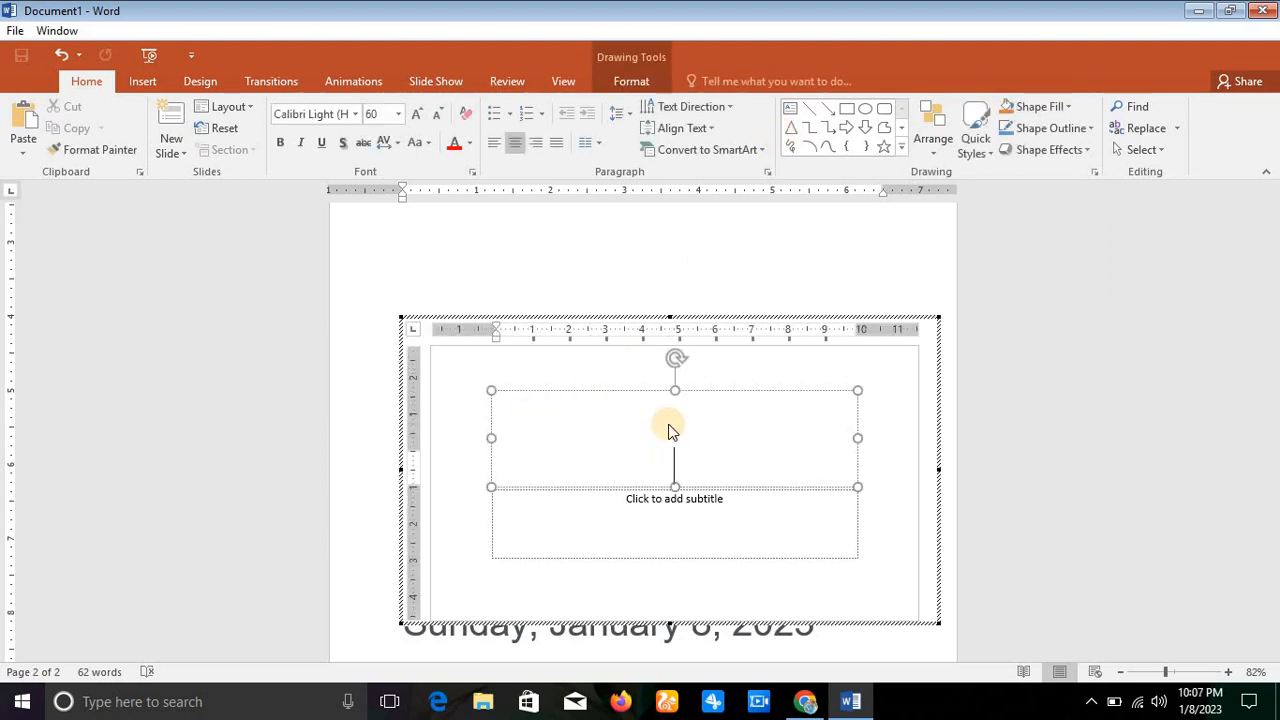
type("ldkfdfkf")
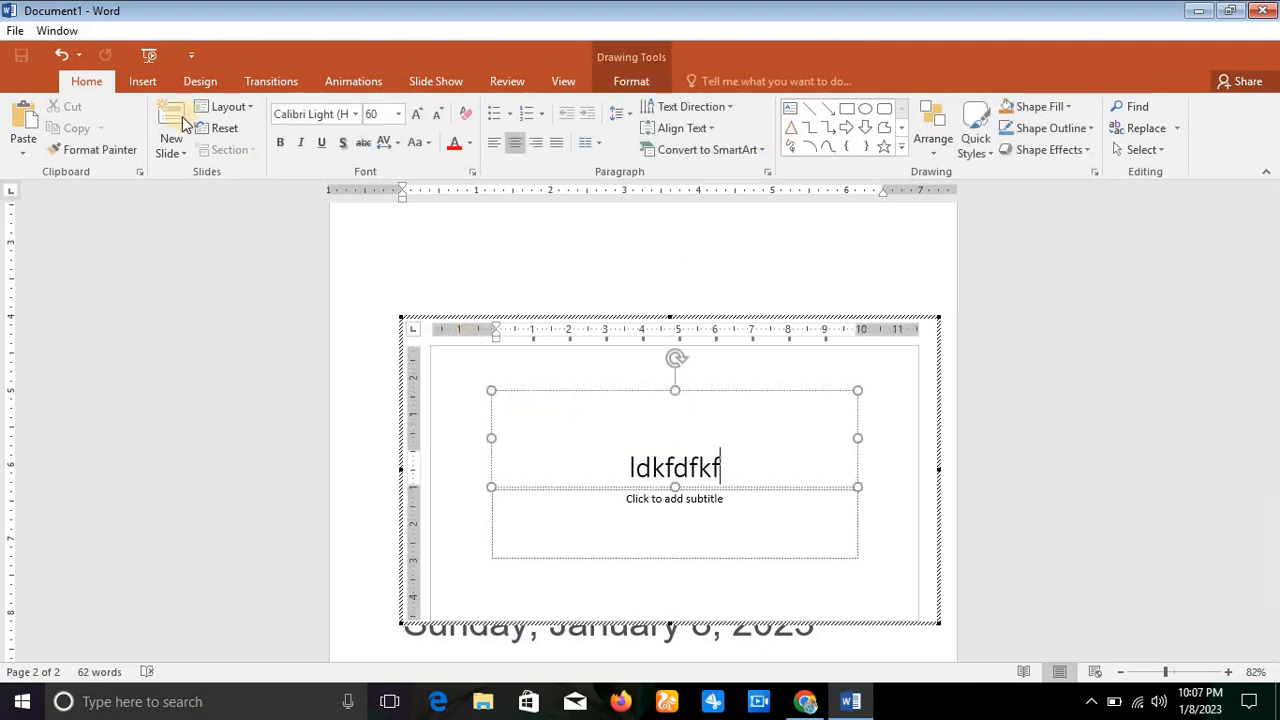
left_click(145, 81)
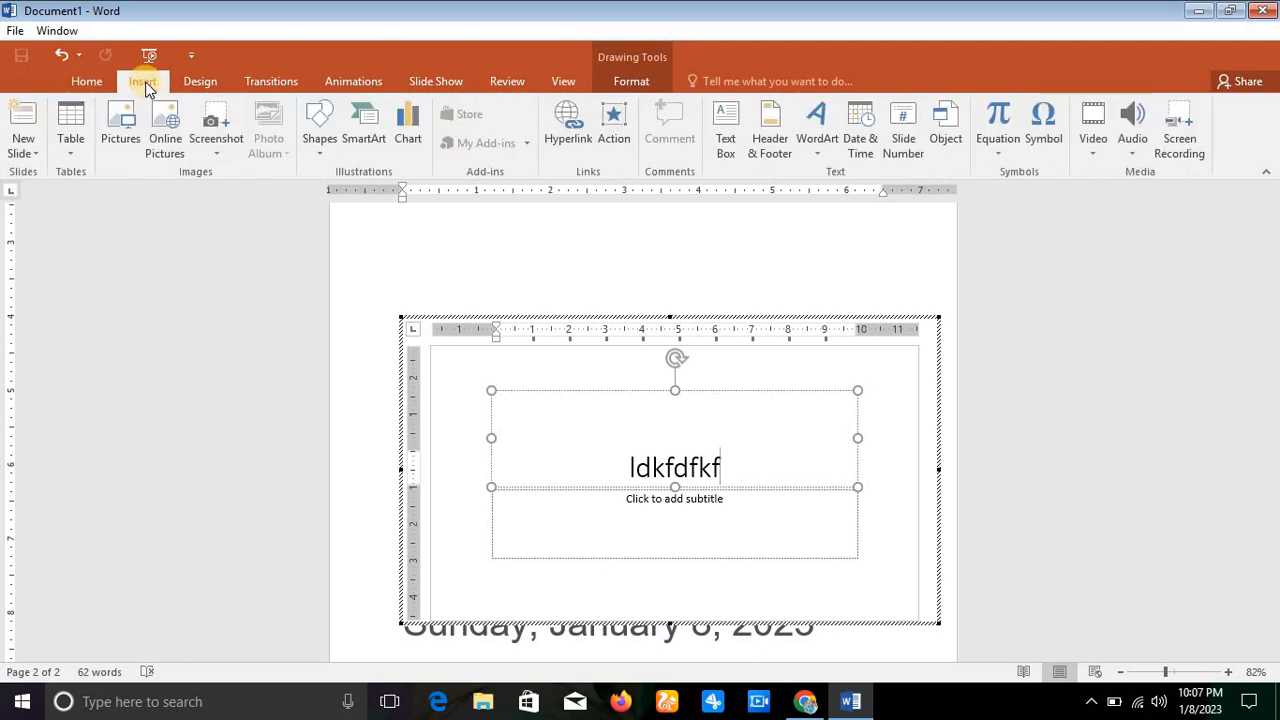
left_click(227, 87)
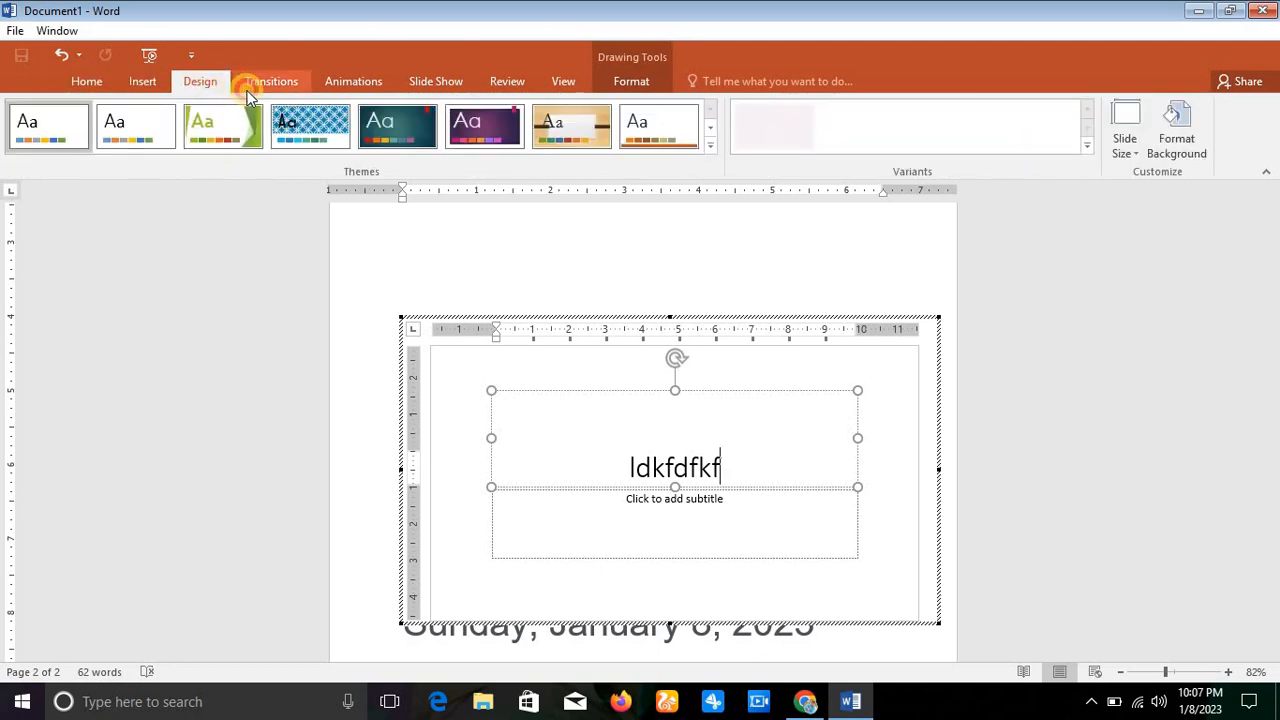
left_click(258, 82)
left_click(341, 77)
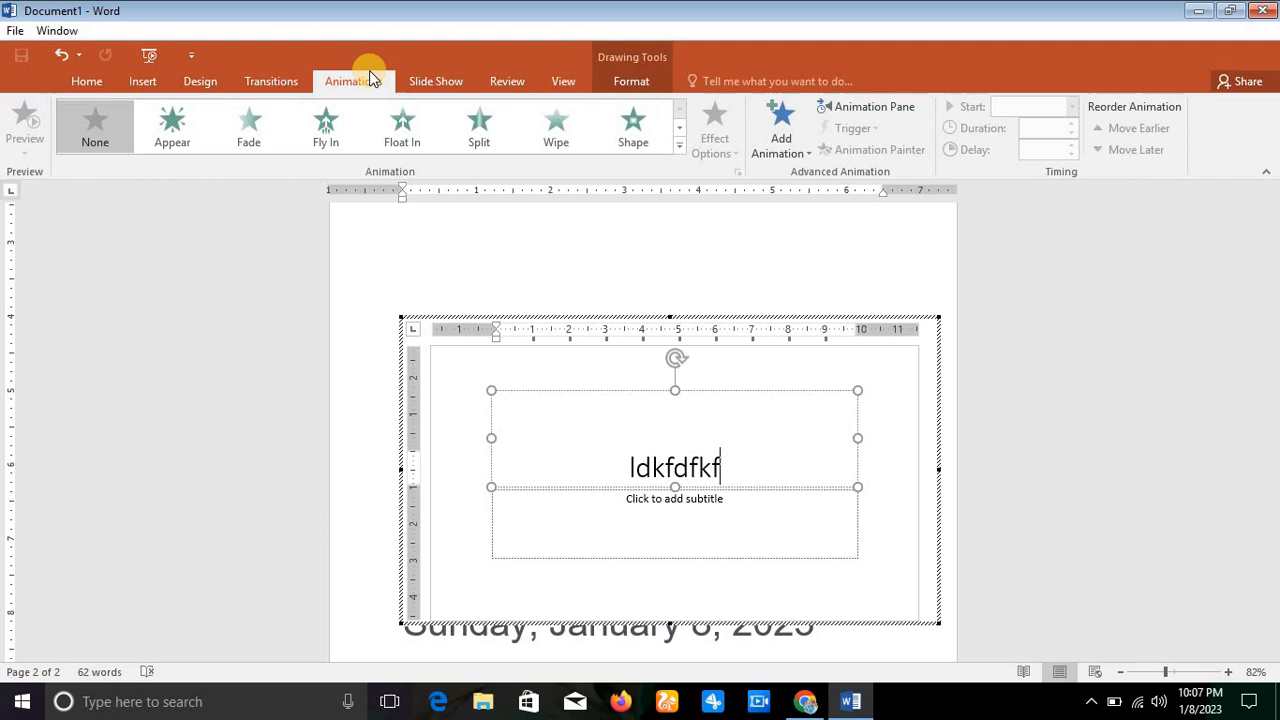
left_click(427, 75)
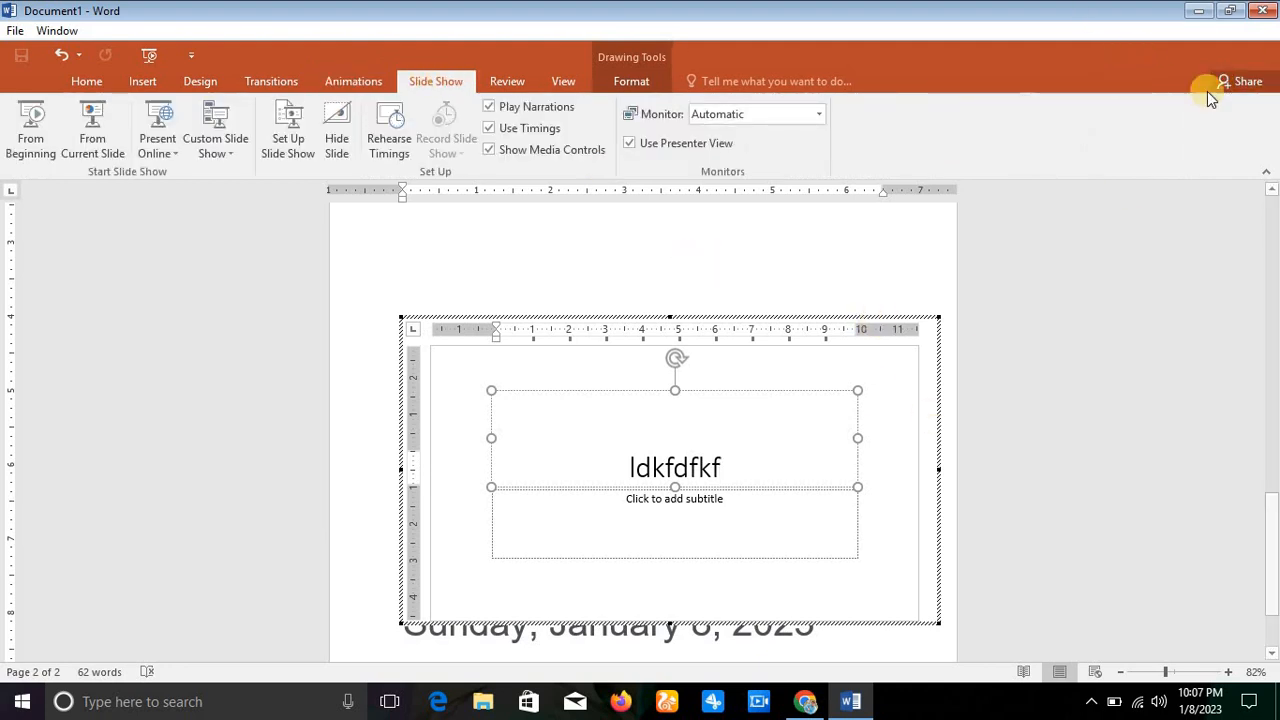
- Close Document1 without saving it and without keeping the last copied item
left_click(1263, 8)
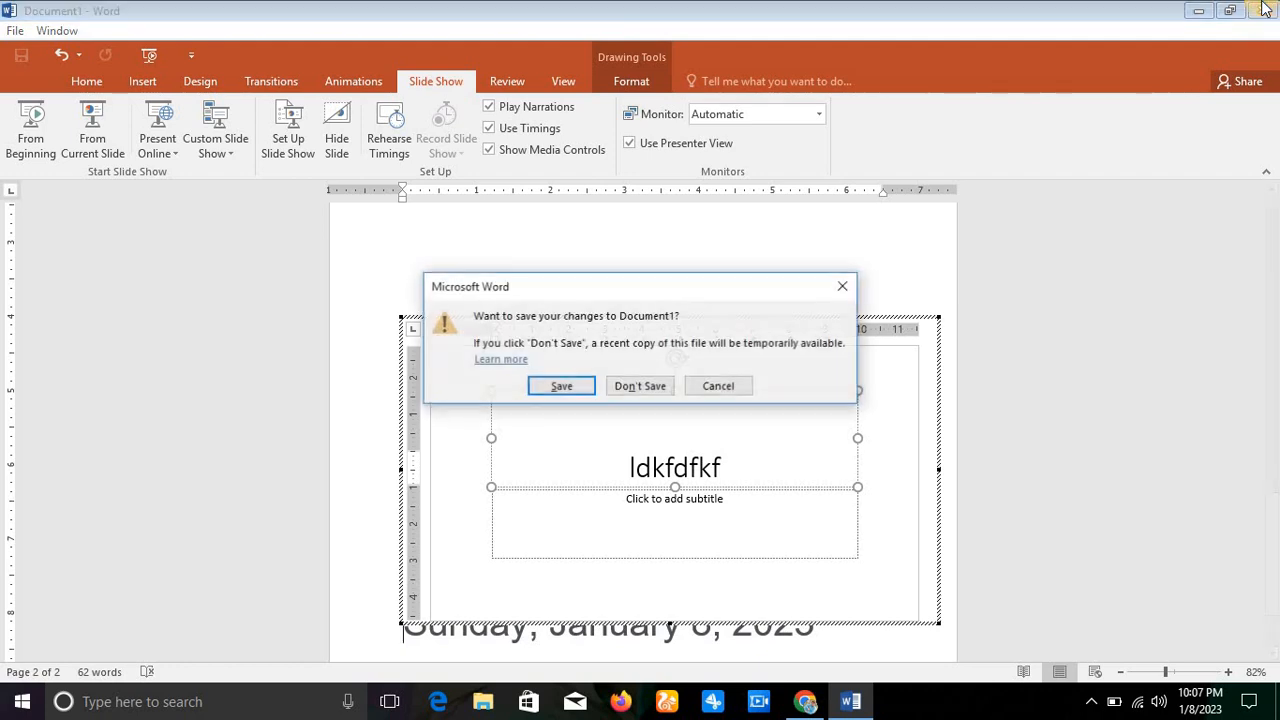
left_click(647, 393)
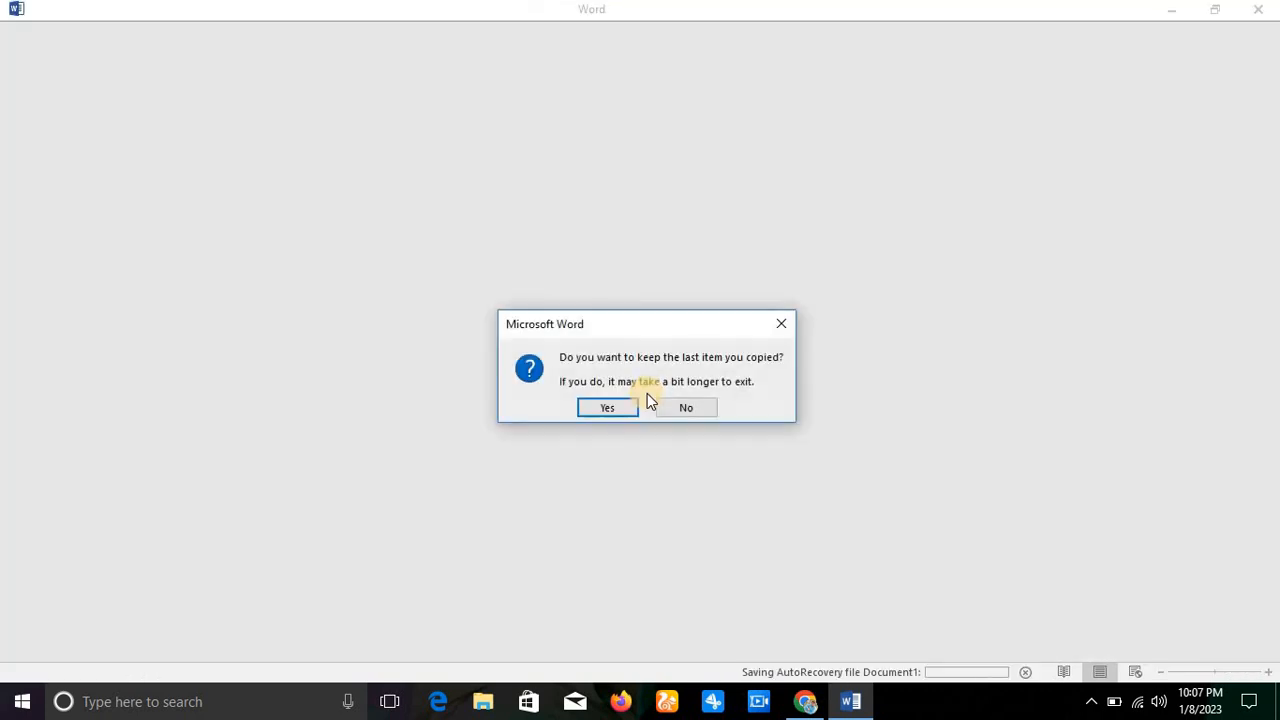
left_click(680, 410)
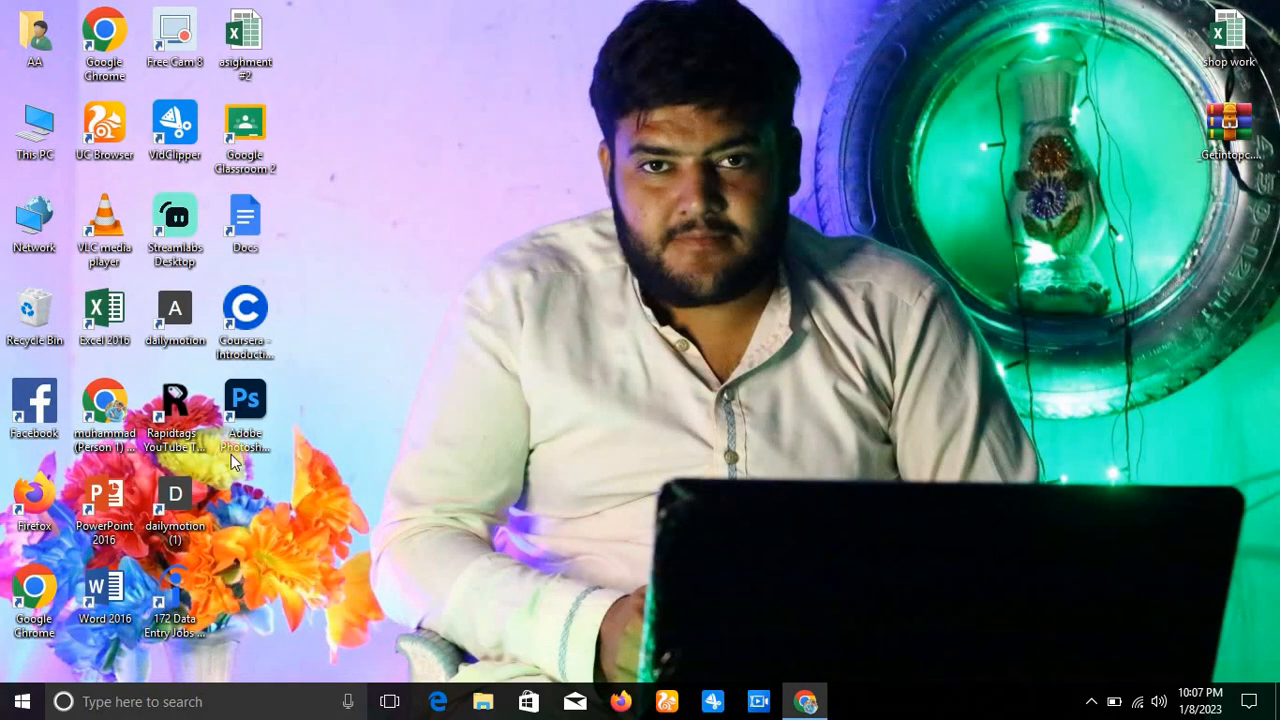
- Start Word 2016 from the desktop, maximize it and open the recent "ASSG# 14 word" document
double_click(100, 622)
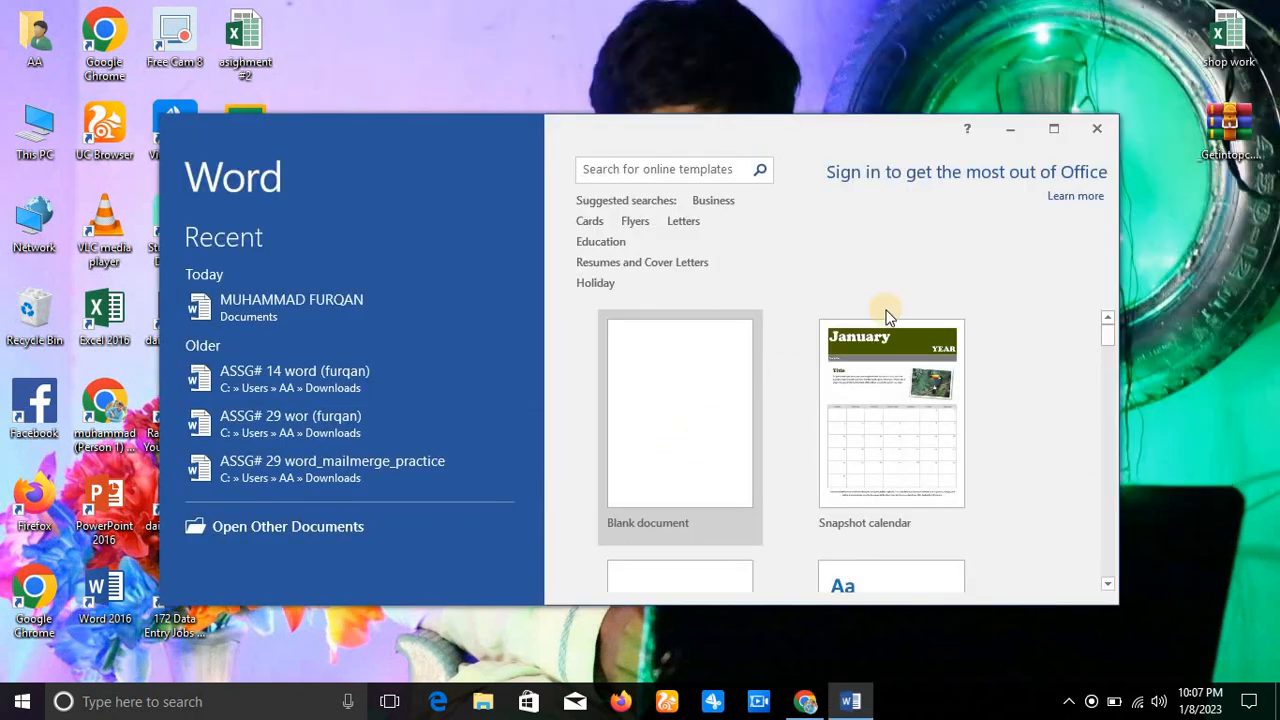
left_click(1056, 129)
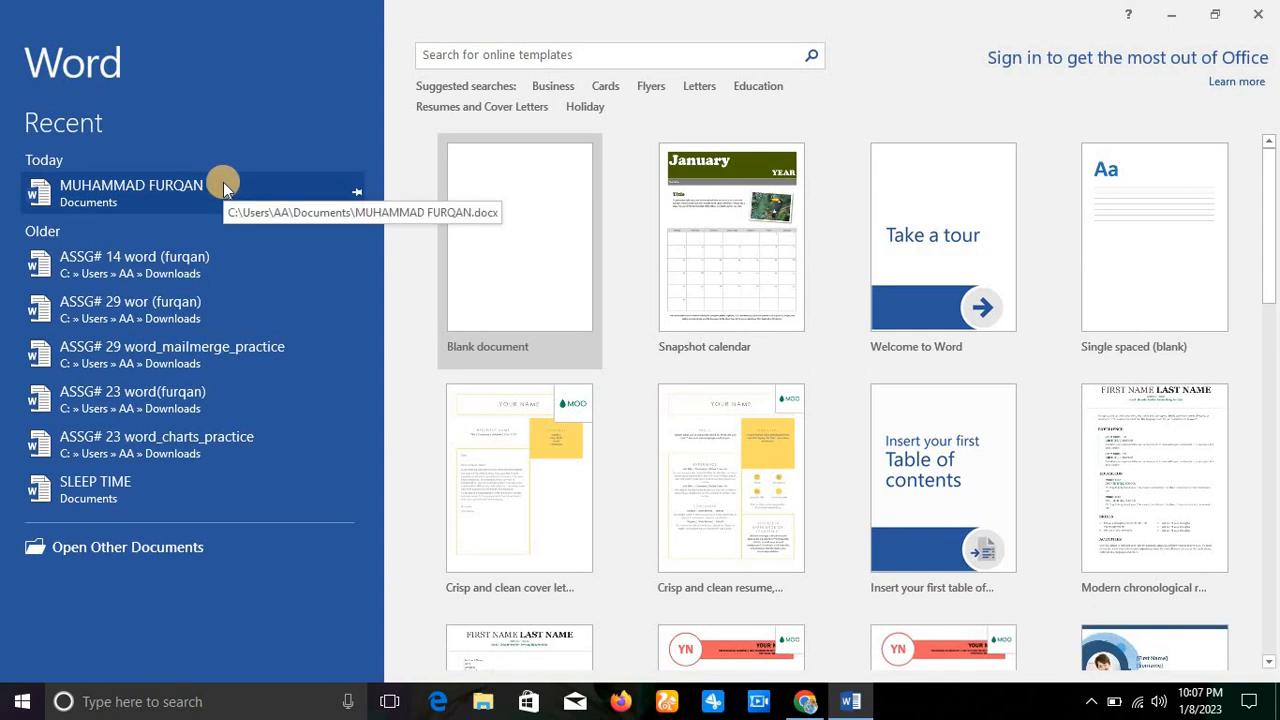
left_click(185, 257)
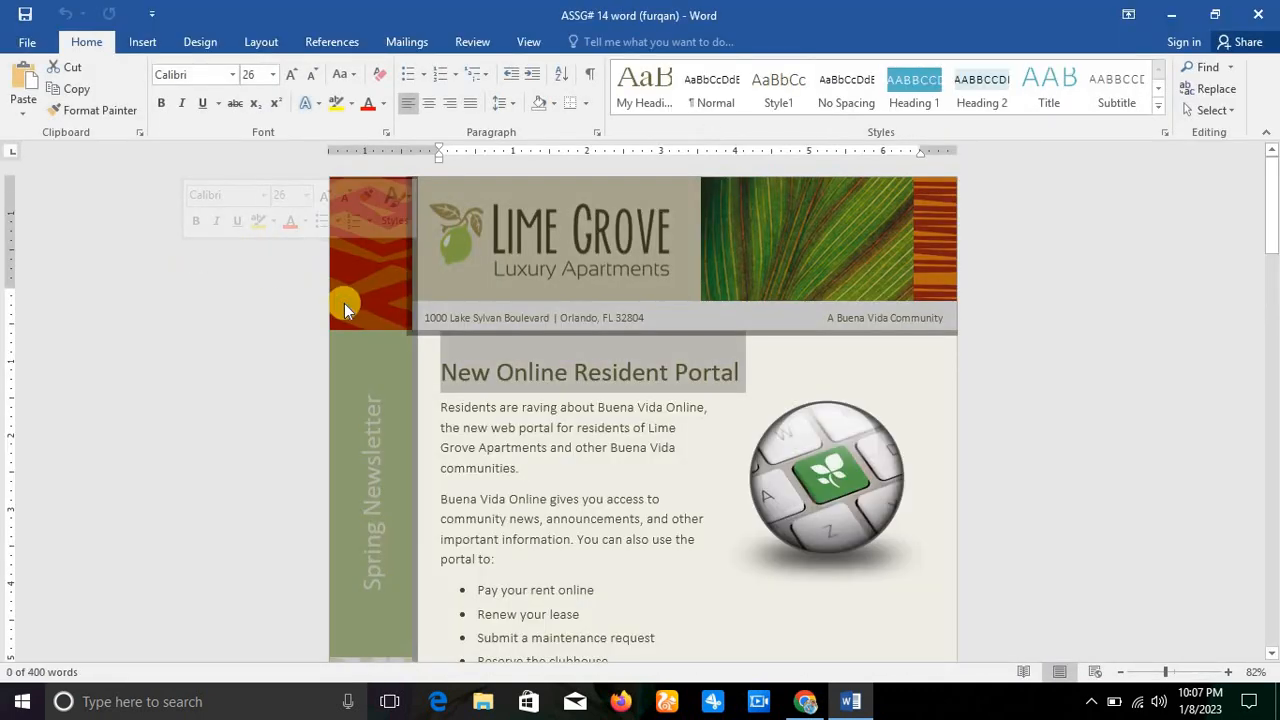
left_click(344, 303)
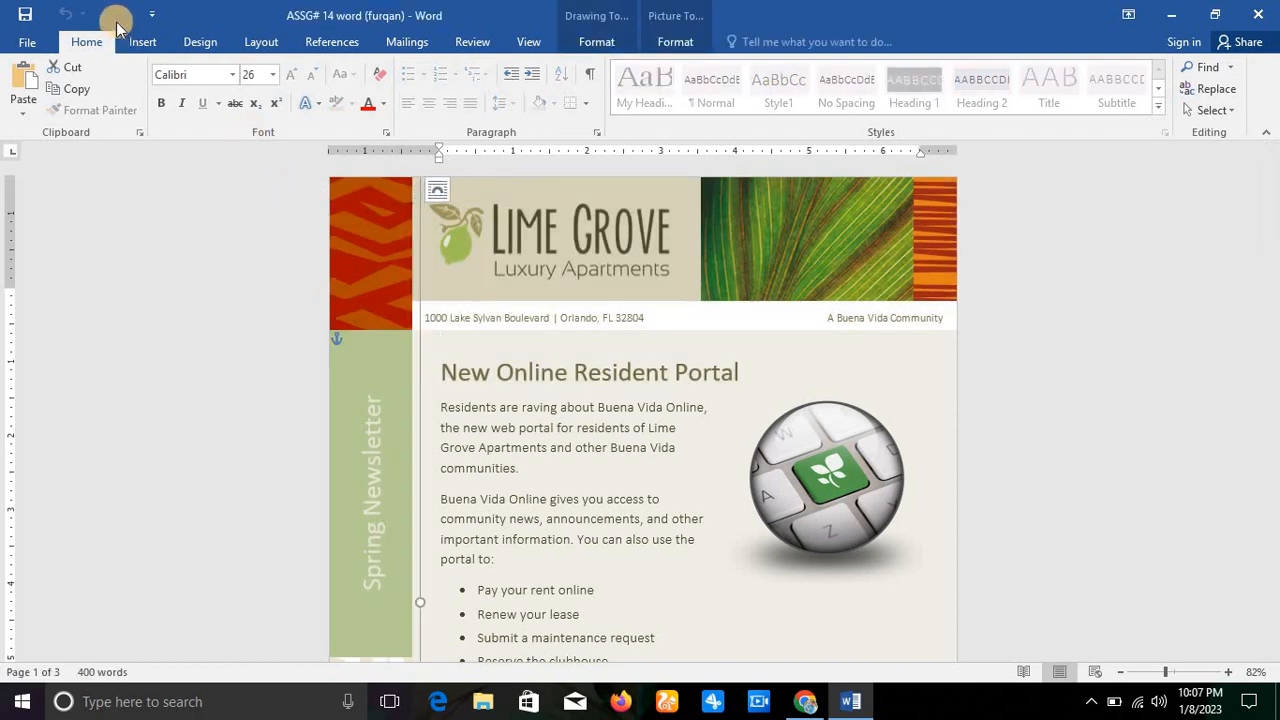
left_click(142, 42)
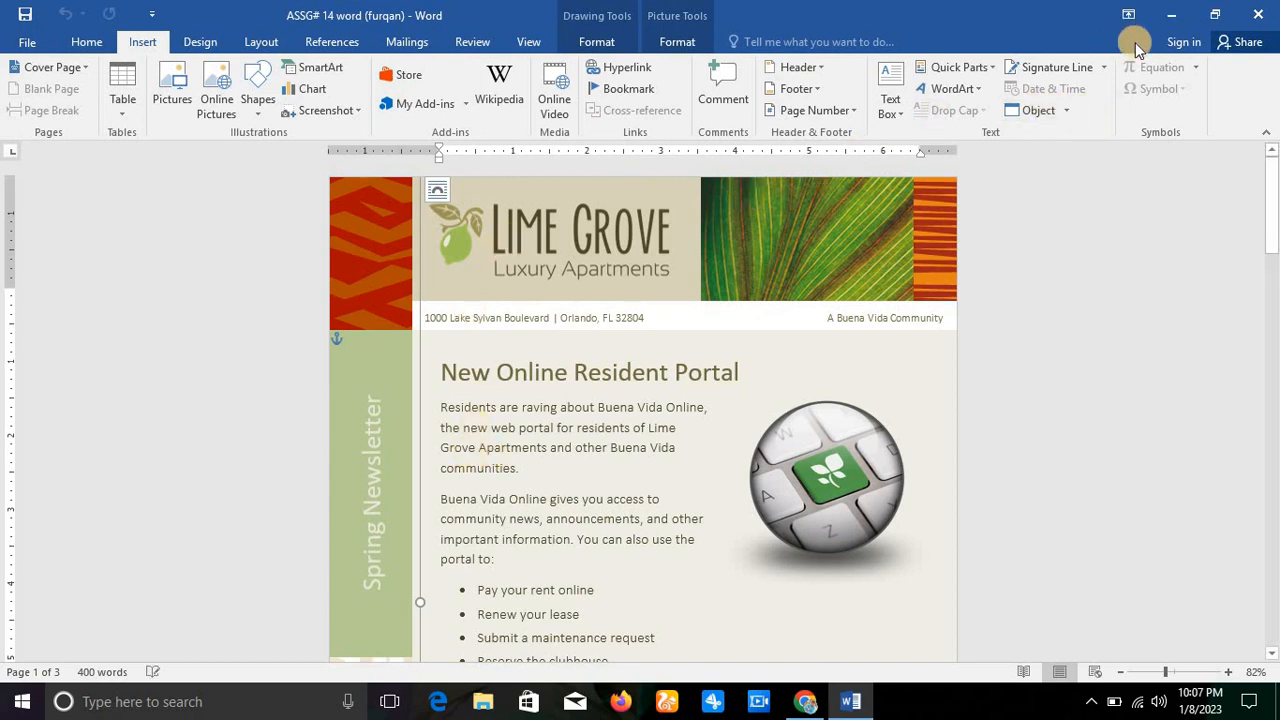
left_click(430, 42)
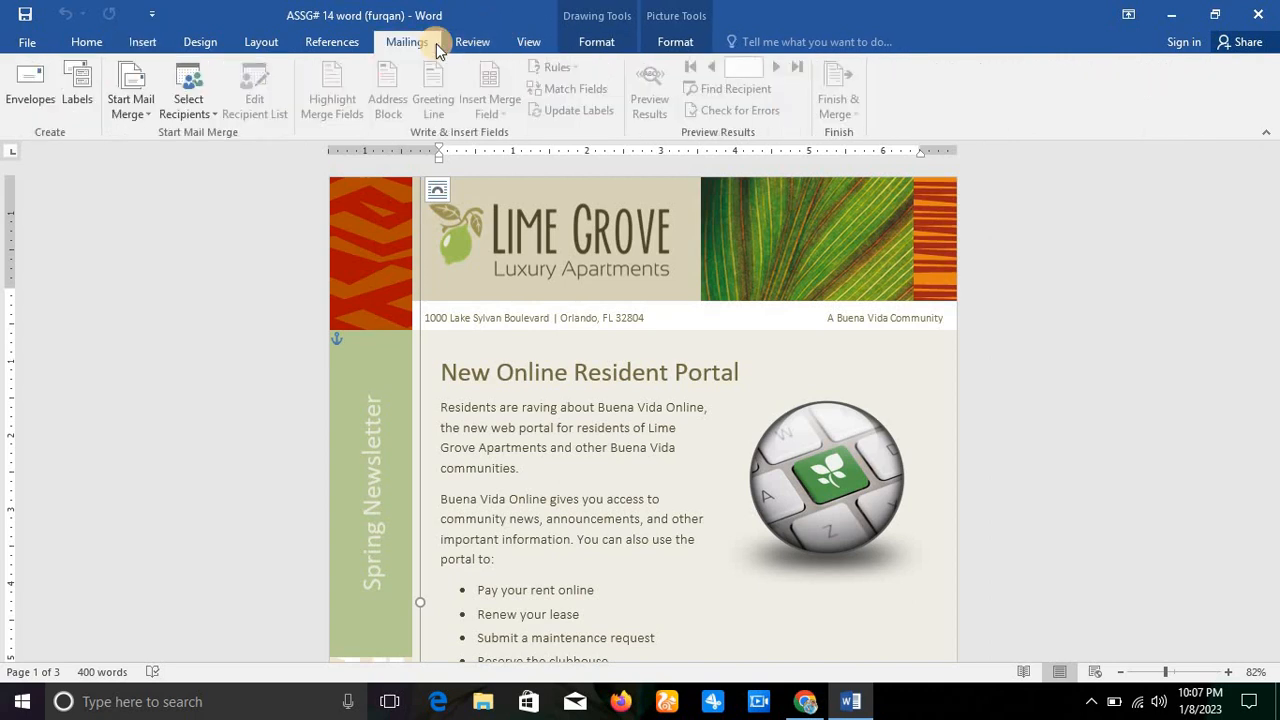
- Save the Lime Grove newsletter document and close it
left_click(25, 15)
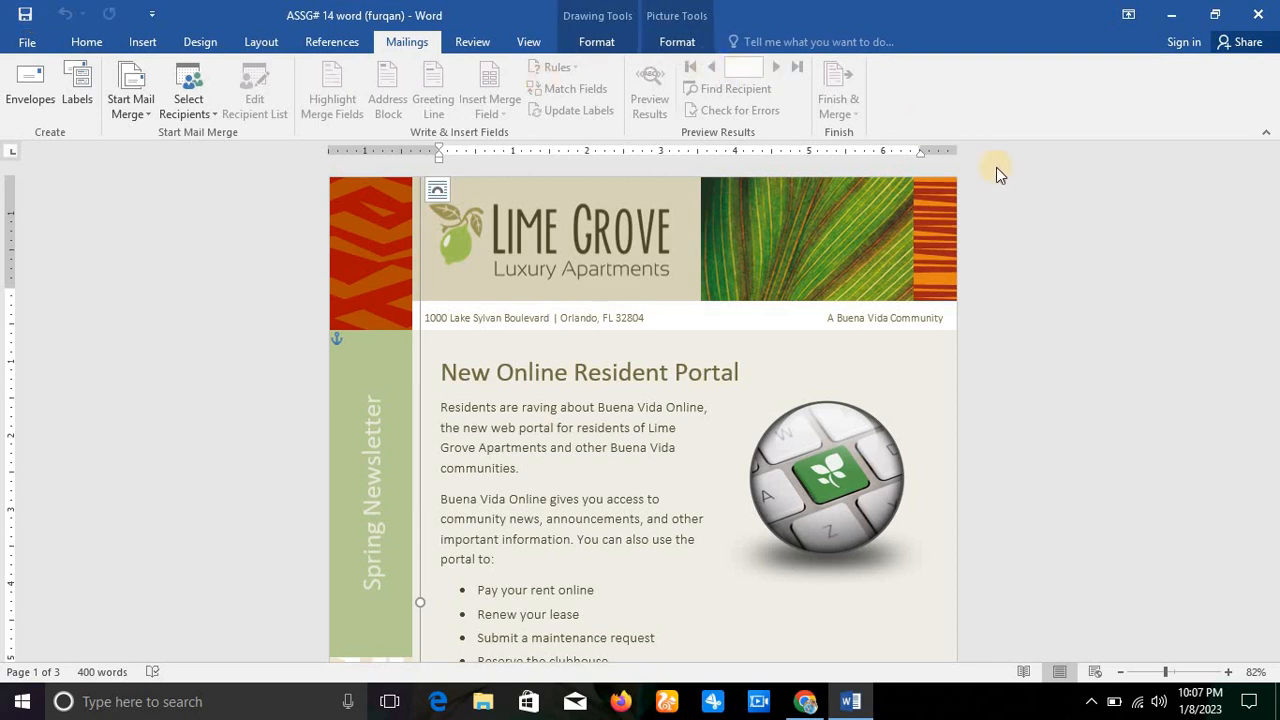
left_click(1272, 13)
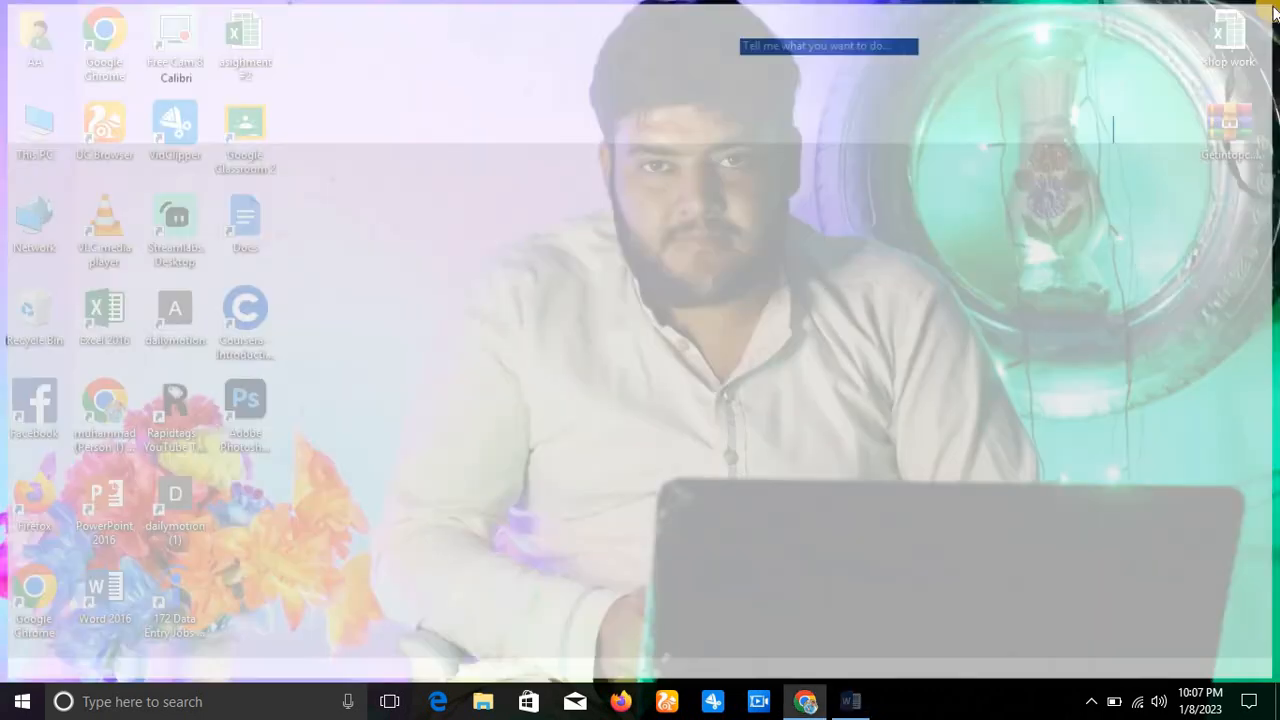
- Start Word 2016 again from the desktop to show its start screen with the recent documents
double_click(110, 600)
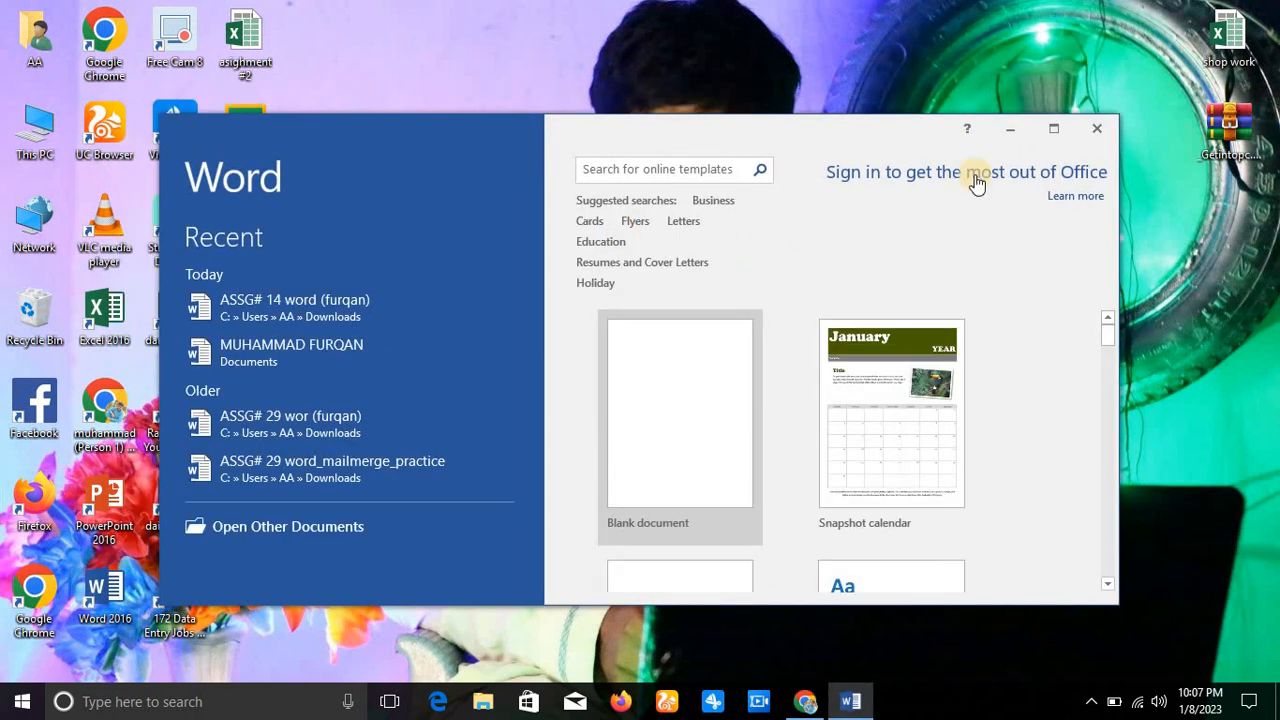
left_click(1053, 130)
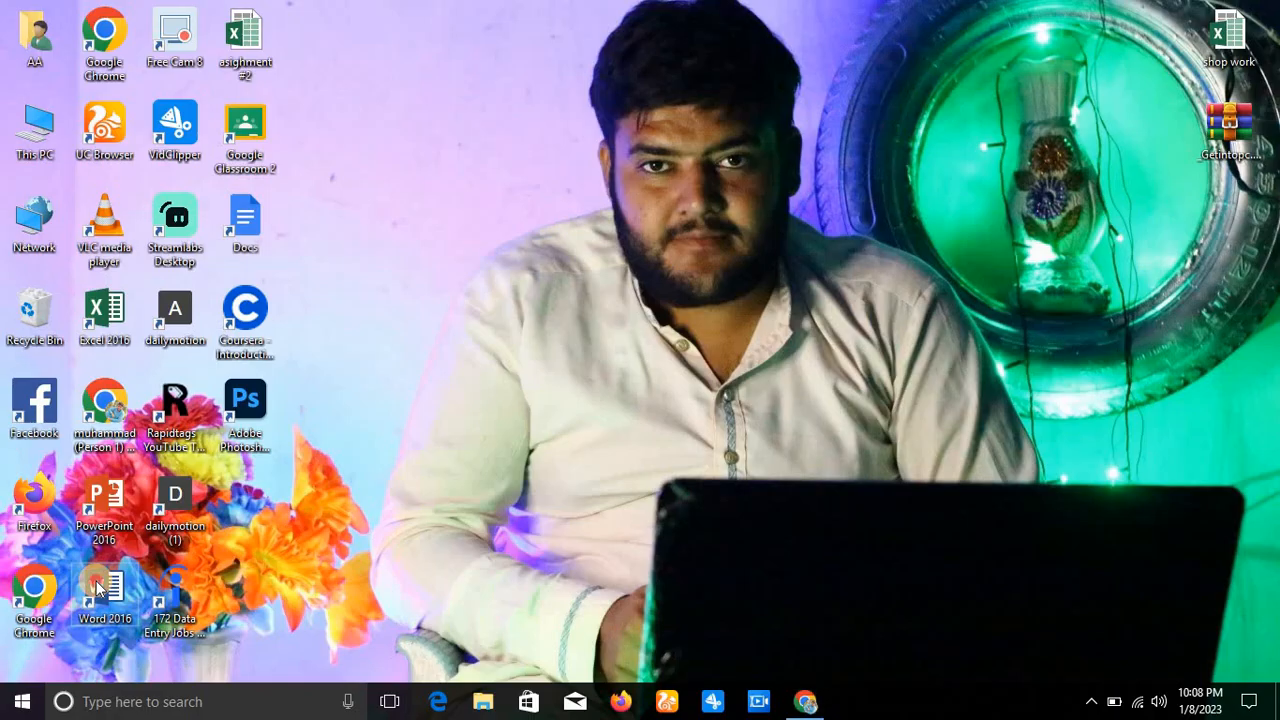
double_click(96, 581)
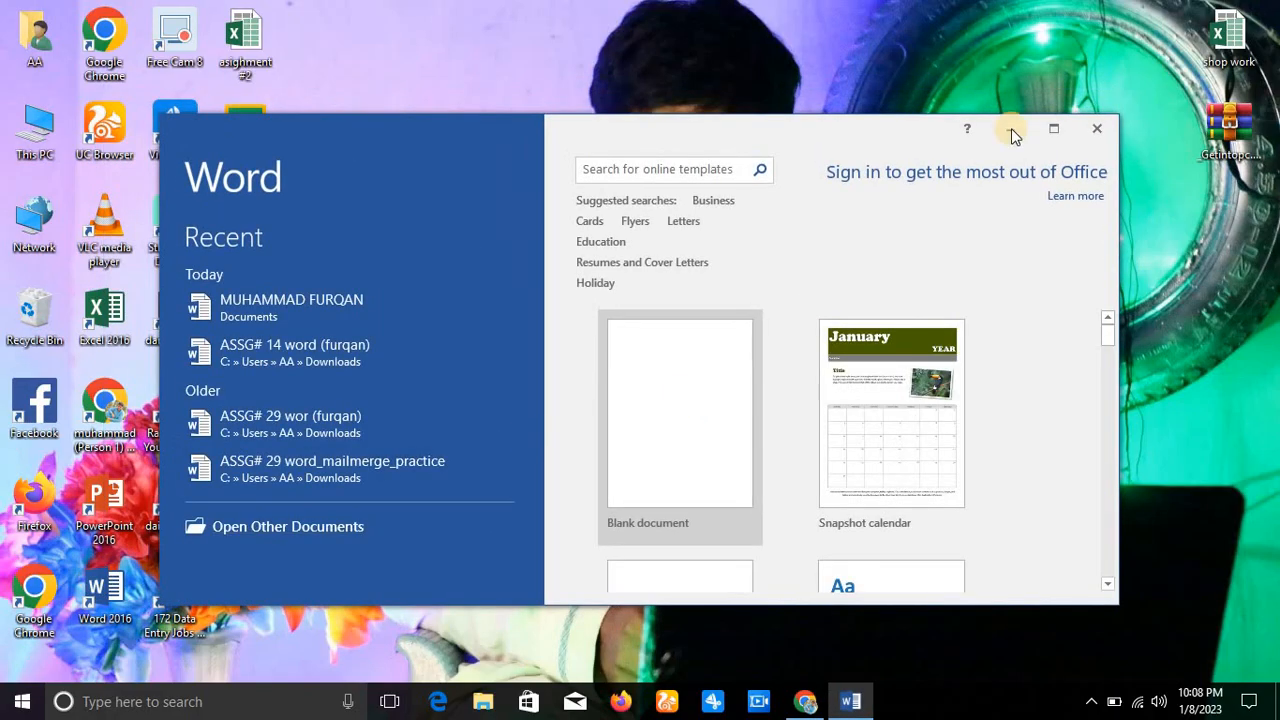
- Try to open the recent SLEEP TIME document from the maximized start screen, and close Word
left_click(1040, 132)
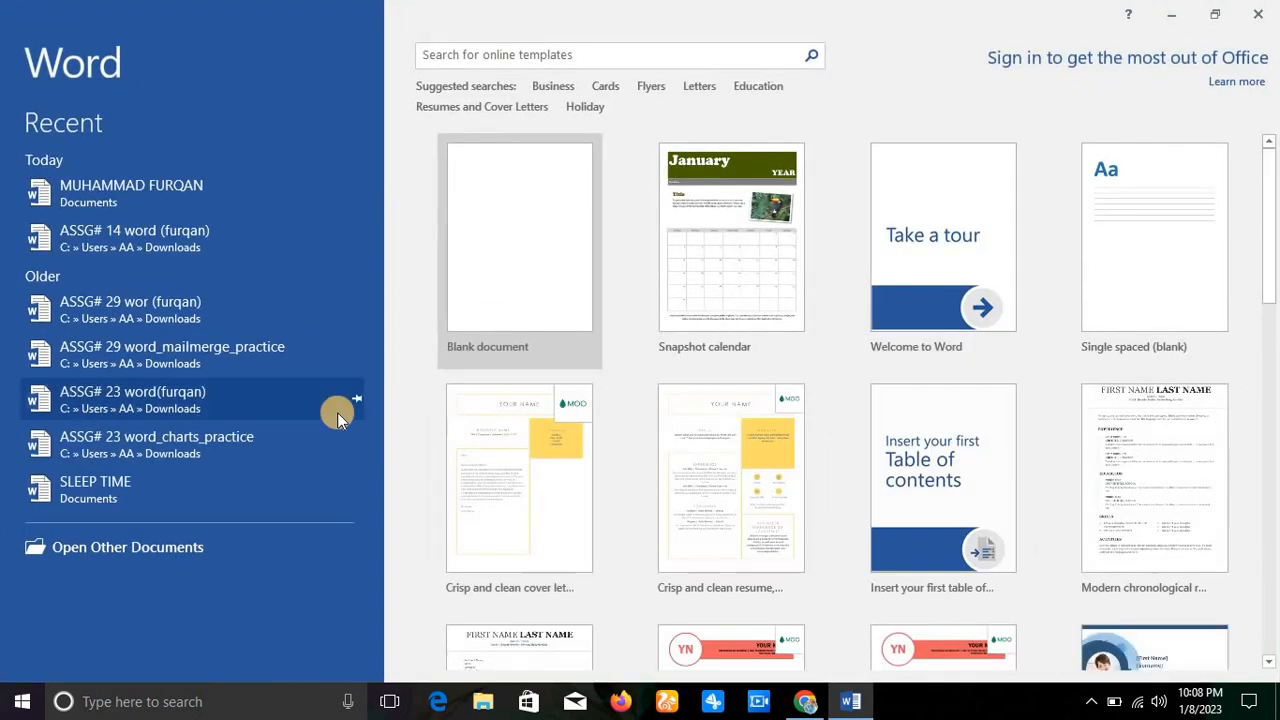
left_click(186, 495)
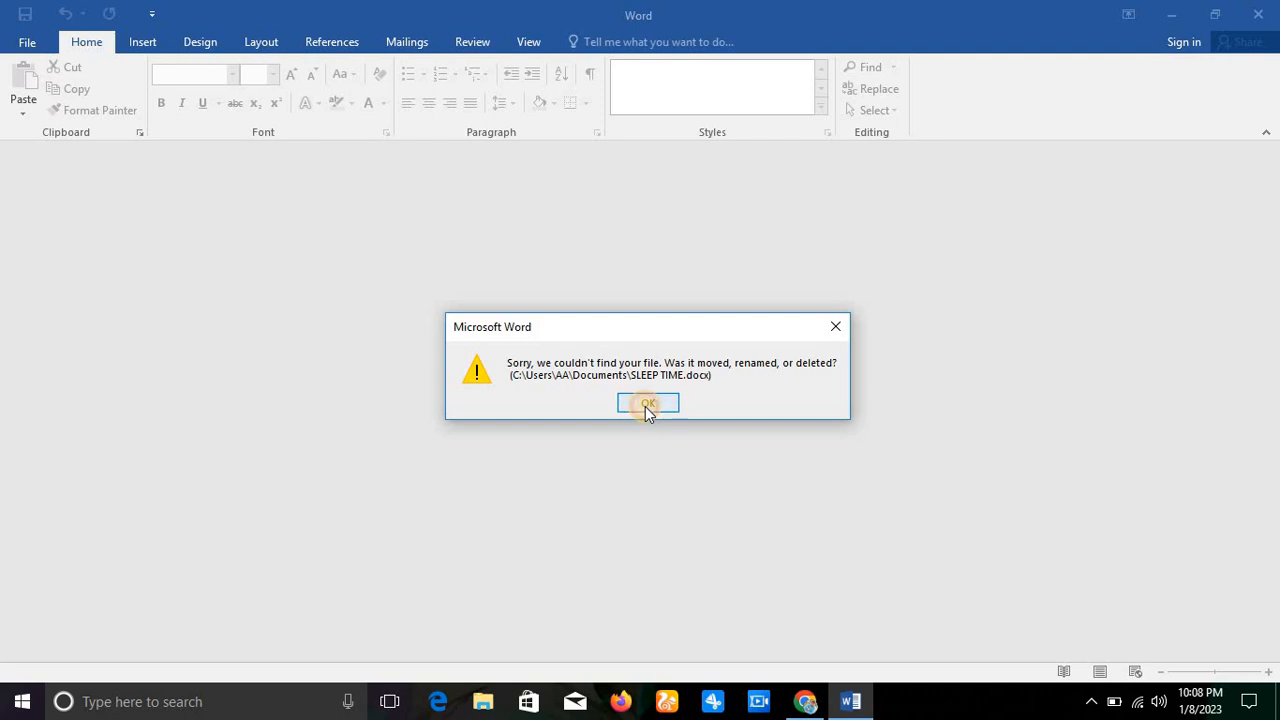
left_click(647, 404)
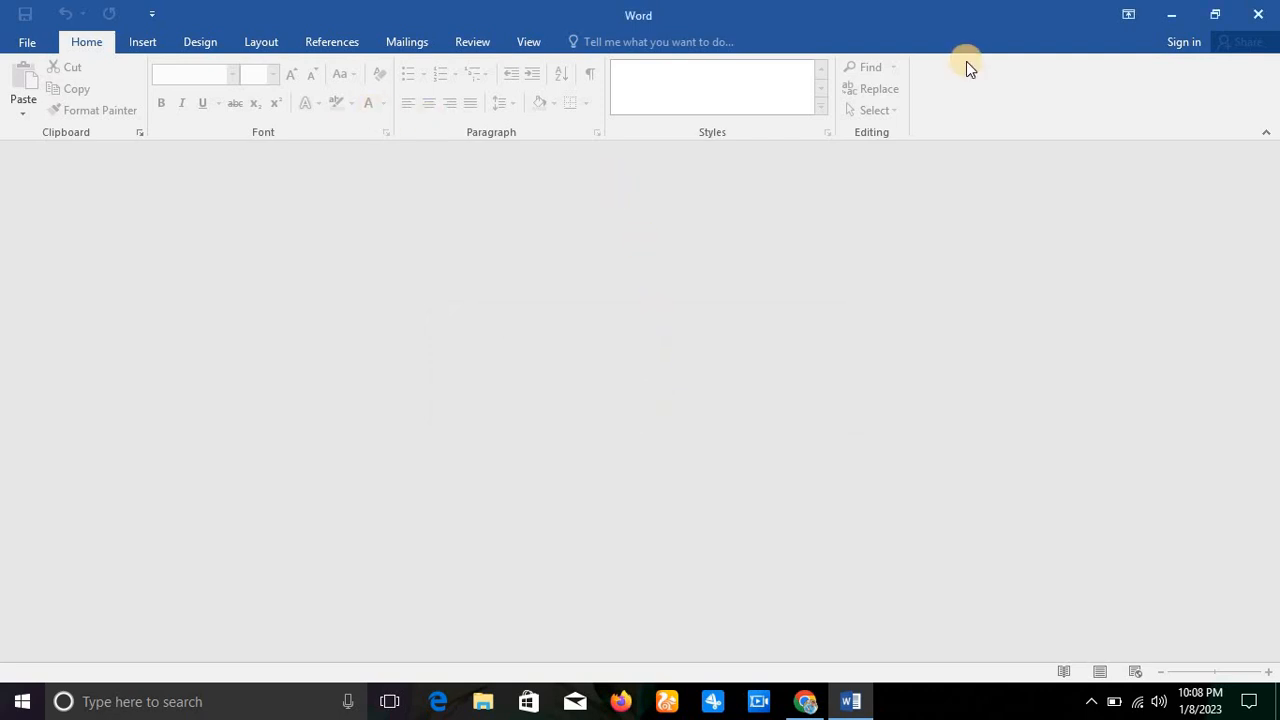
left_click(1268, 8)
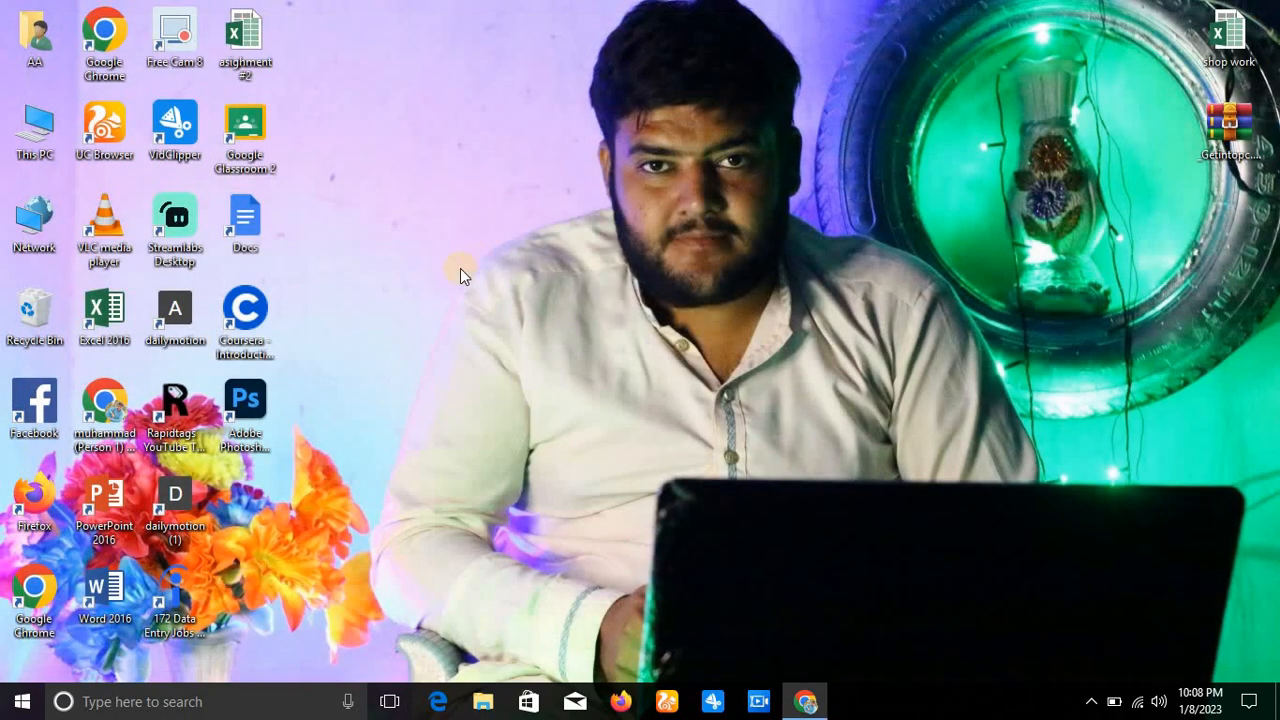
- Start Word 2016 again from the desktop, maximize it and create a blank document
double_click(108, 588)
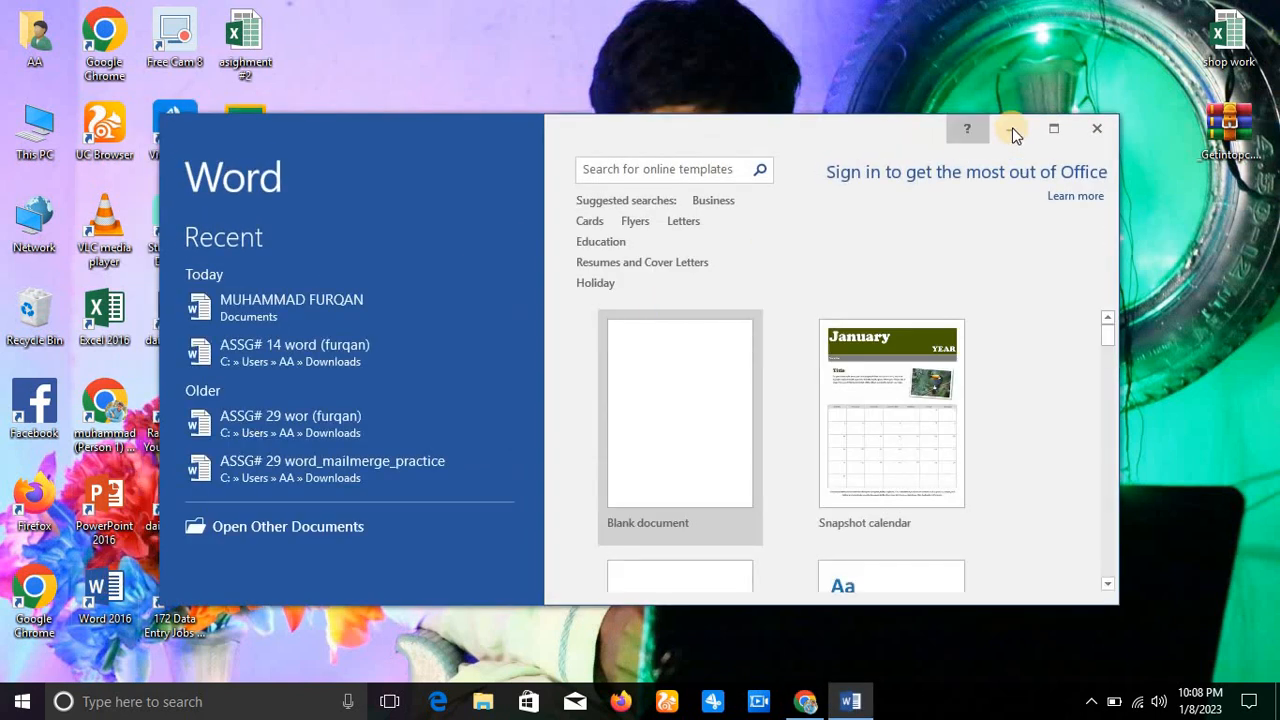
left_click(1054, 128)
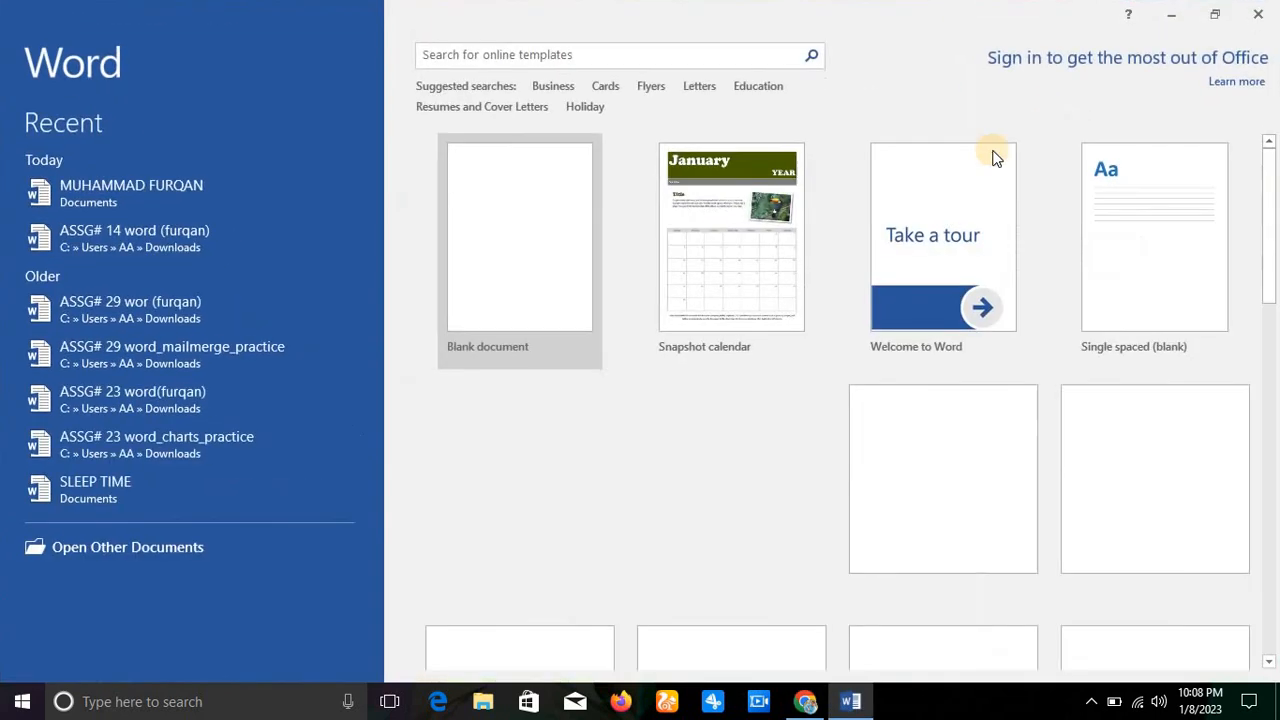
left_click(523, 258)
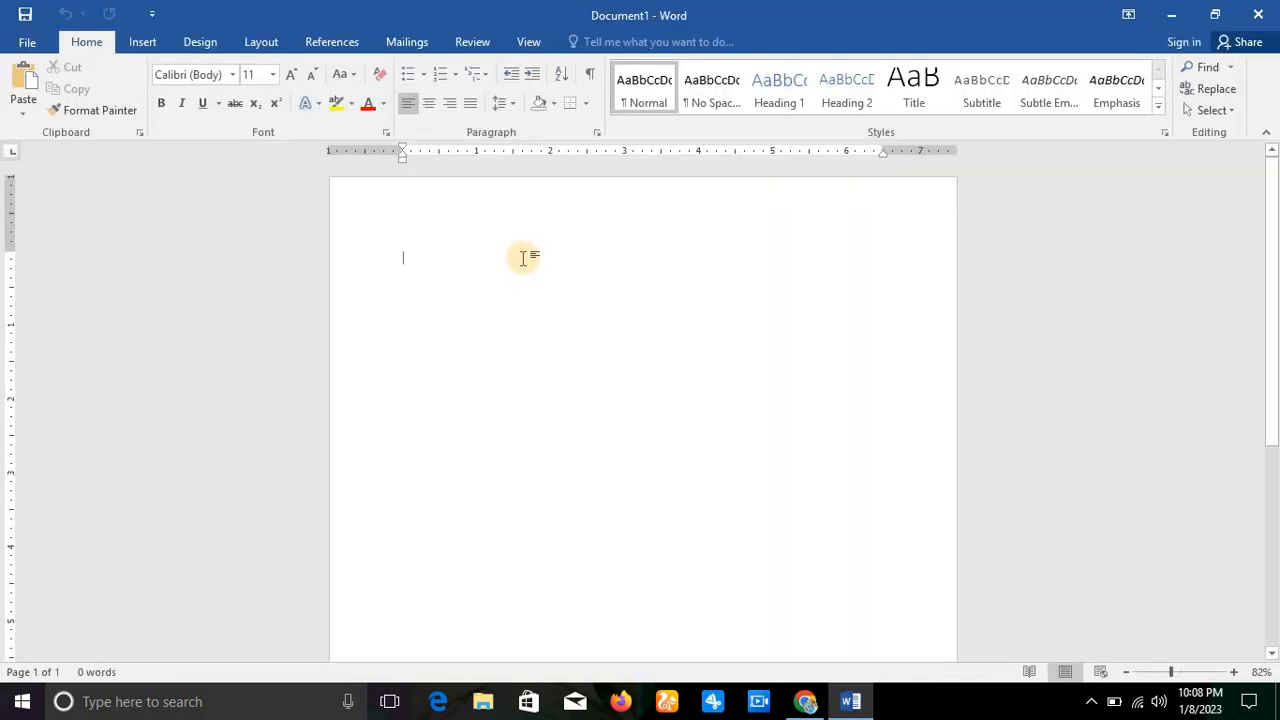
- Show the object types that can be embedded in the document, and dismiss them without inserting any
left_click(153, 36)
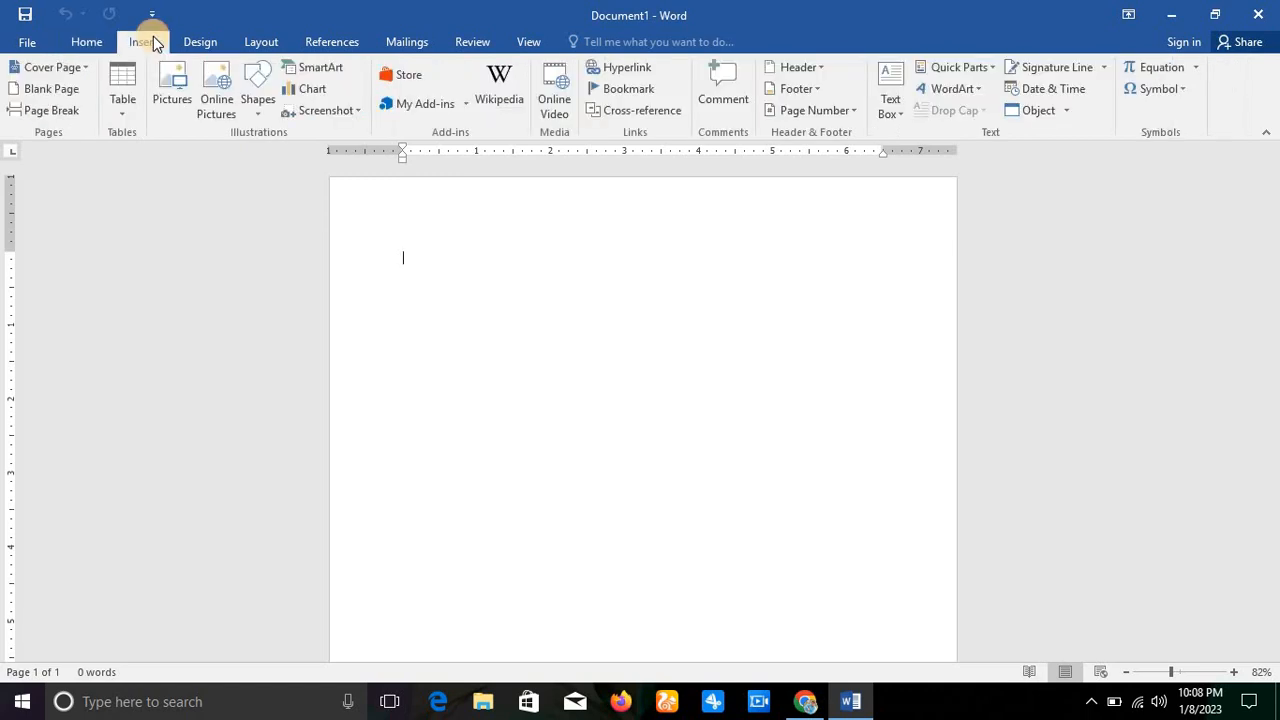
left_click(1058, 105)
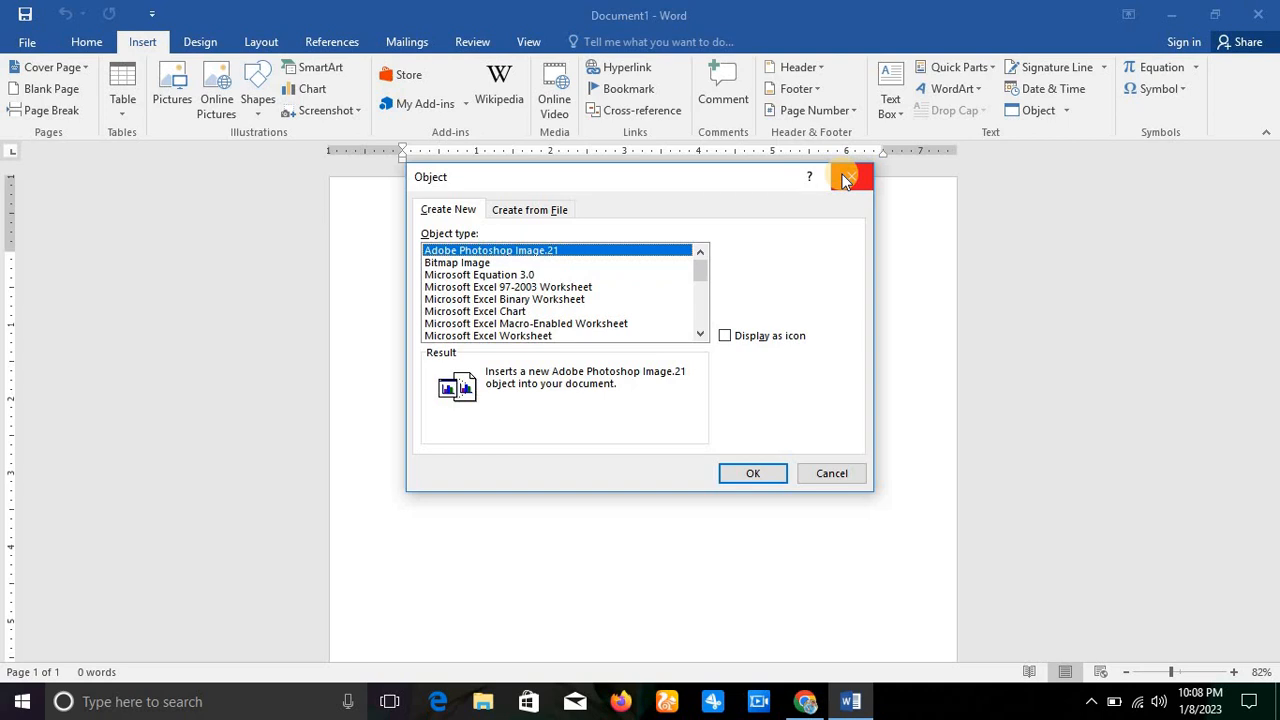
left_click(843, 178)
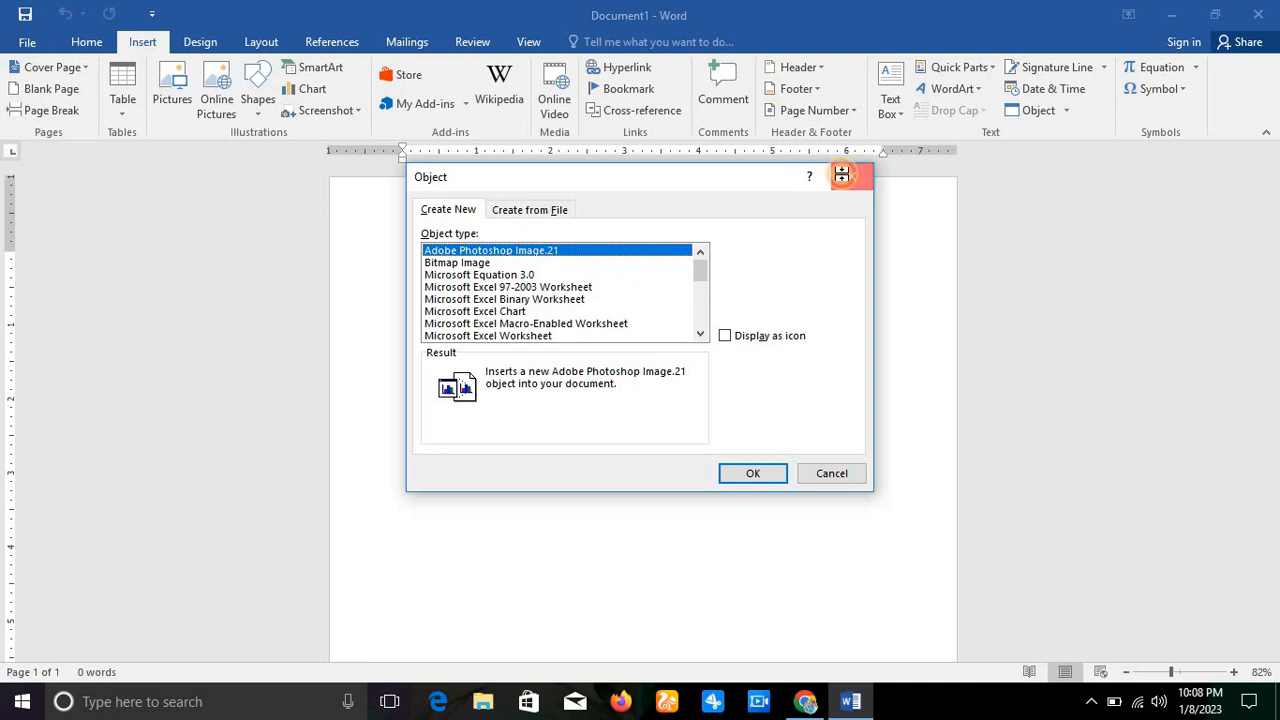
- Insert a new empty equation placeholder in the blank document
left_click(1187, 72)
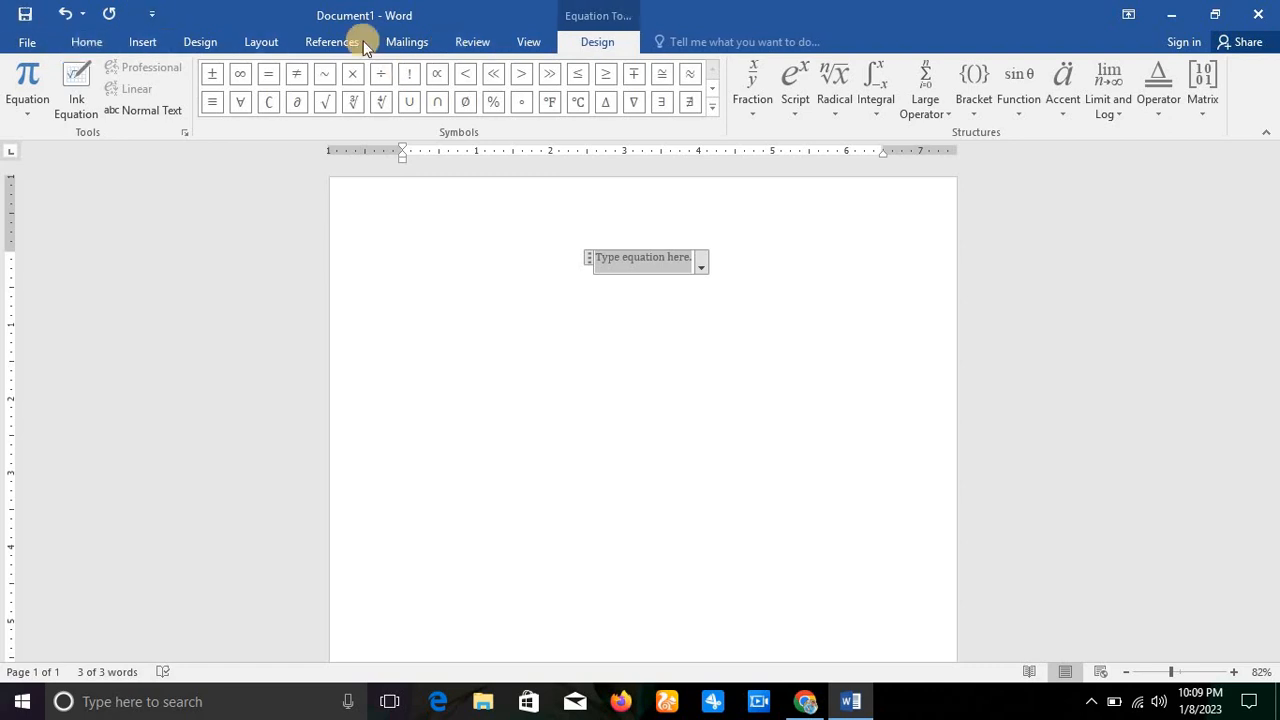
- Show the symbols available for insertion without adding one, and bring up the document's design options
left_click(158, 30)
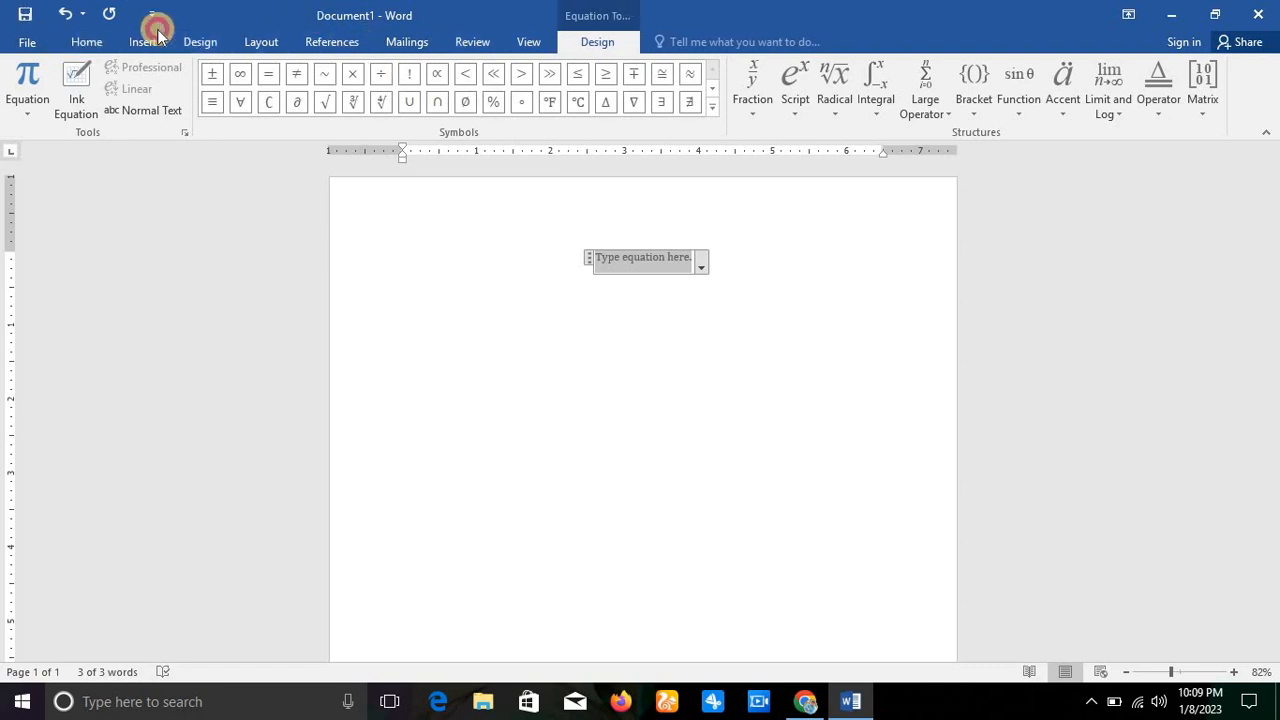
left_click(145, 41)
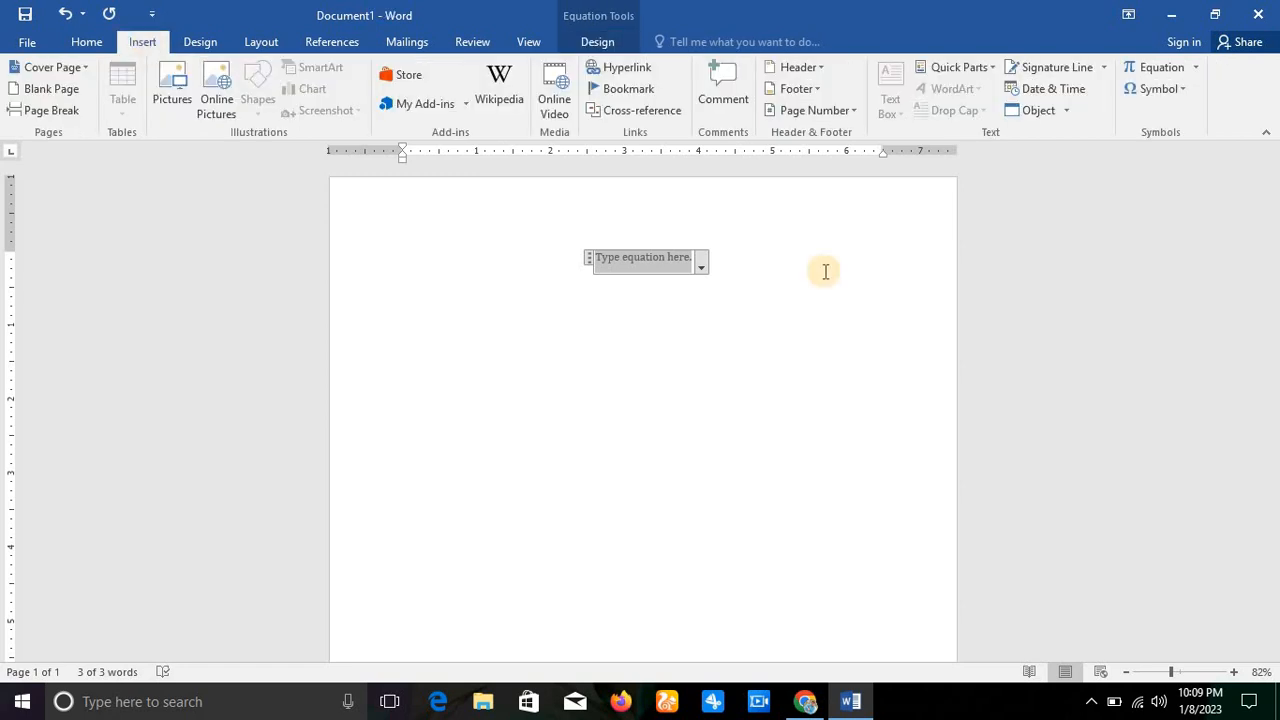
left_click(1180, 86)
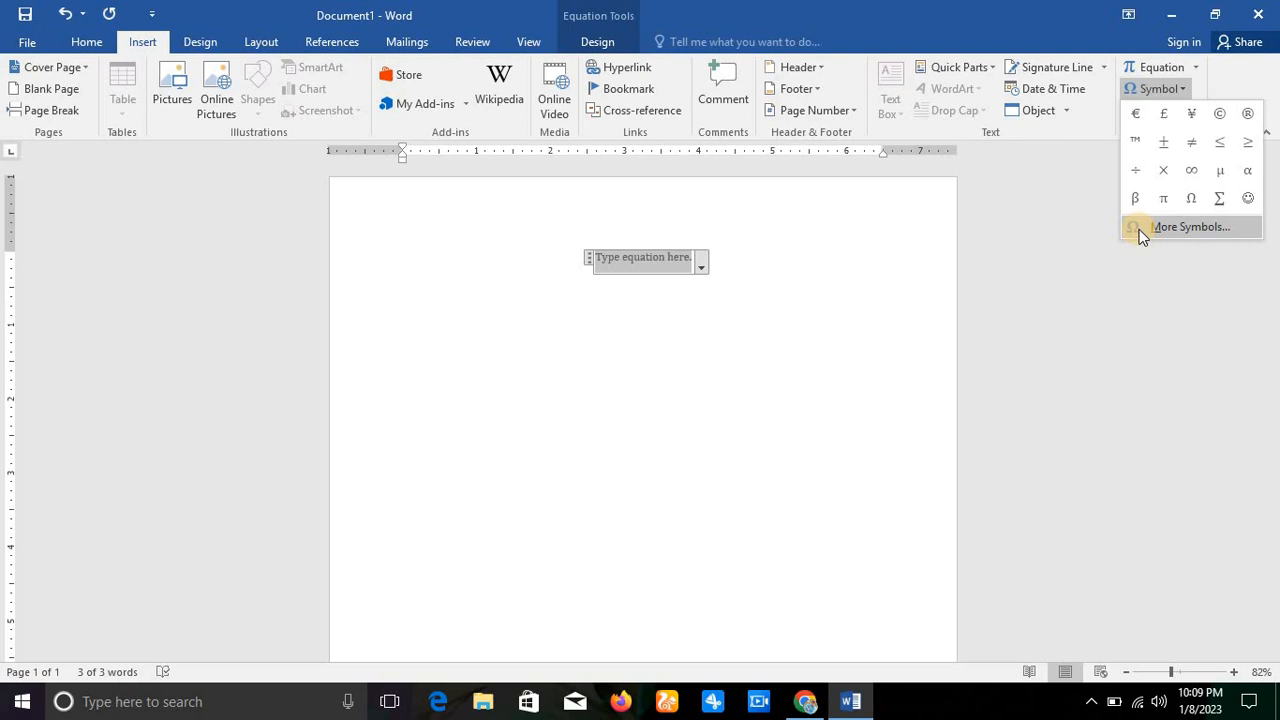
left_click(1079, 245)
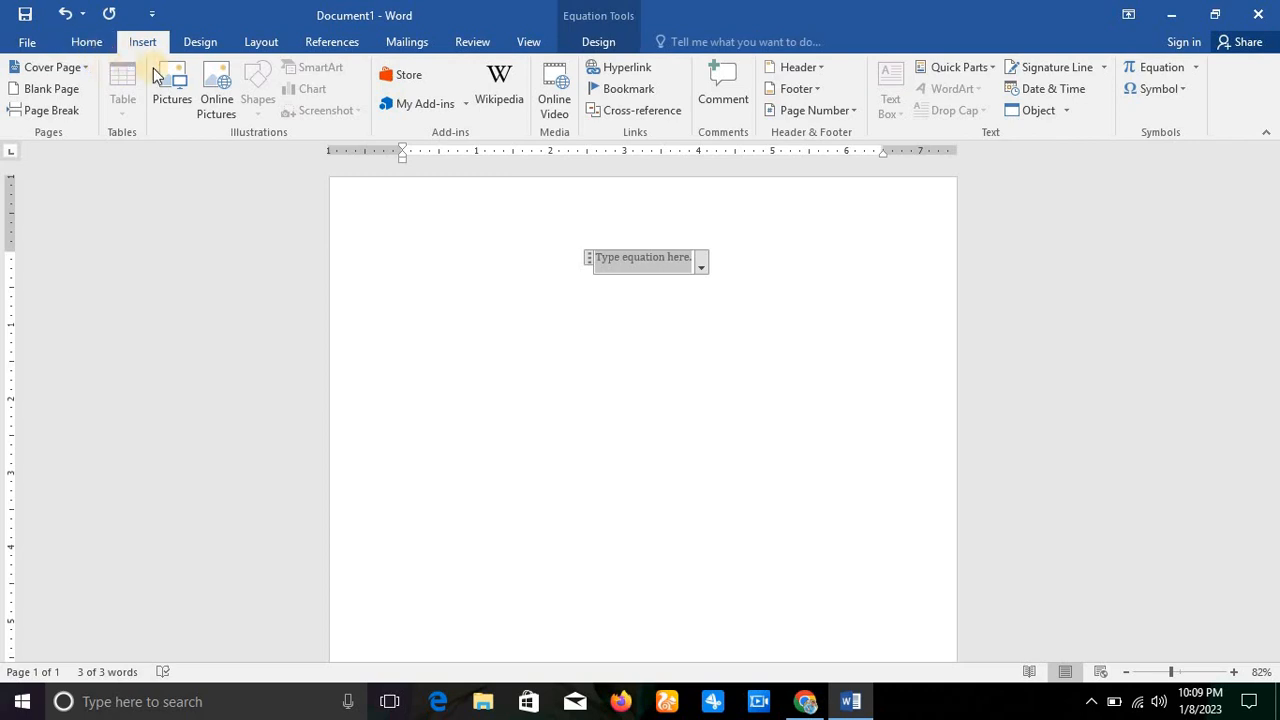
left_click(197, 42)
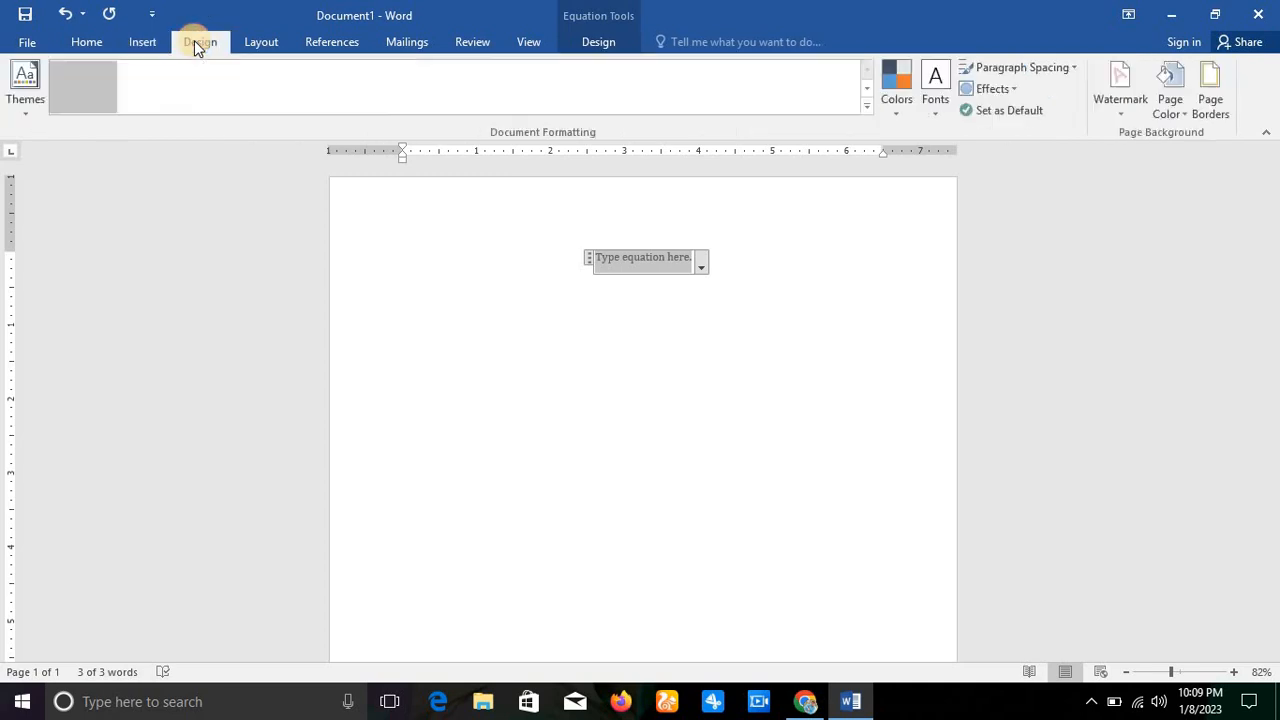